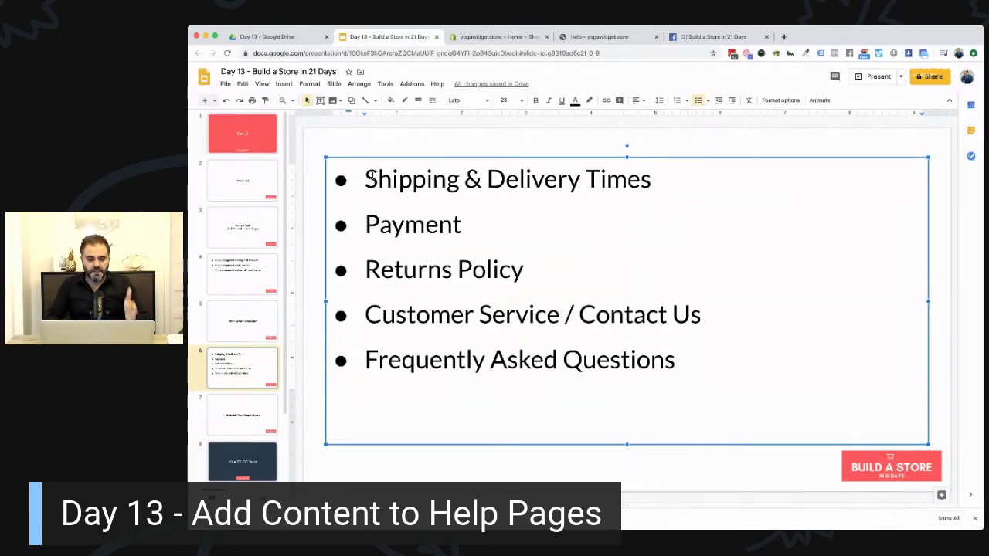
{"action": "key", "text": "Up"}
{"action": "key", "text": "Up"}
{"action": "key", "text": "Up"}
{"action": "key", "text": "Home"}
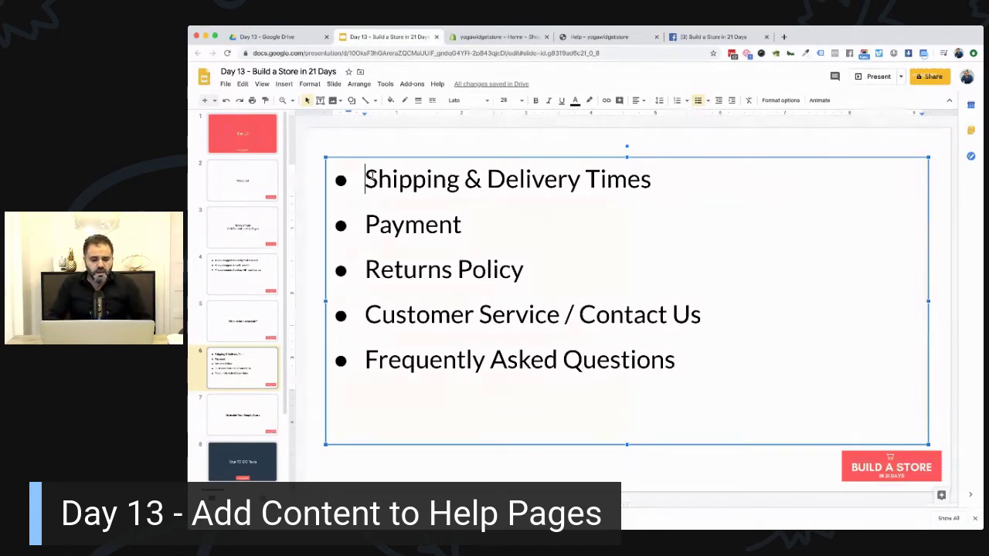
{"action": "key", "text": "Down"}
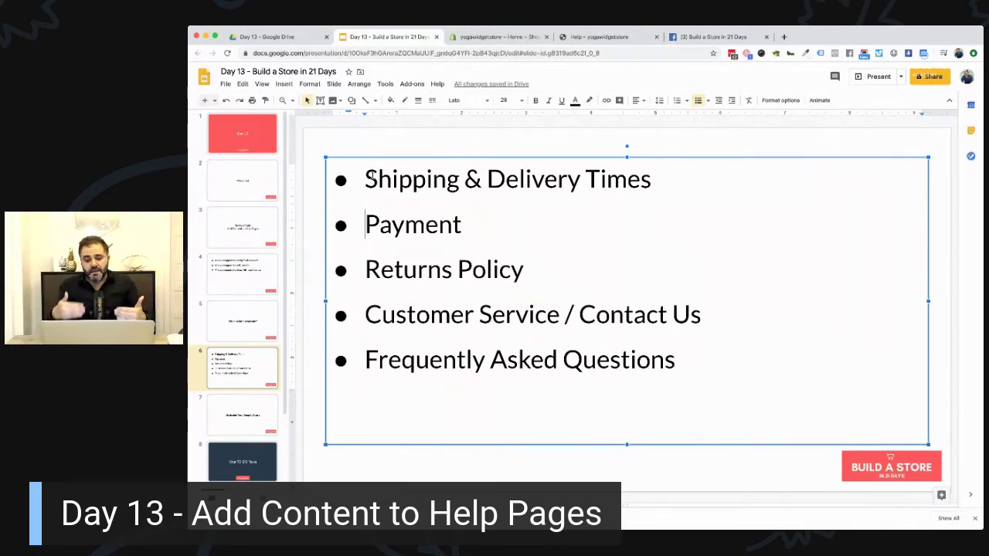
Switch to the storefront Help page, dismiss the store preview bar, and review the help sections and the Customer Care footer links.
{"action": "left_click", "coordinate": [494, 37]}
{"action": "scroll", "coordinate": [445, 221], "scroll_direction": "down", "scroll_amount": 10}
{"action": "key", "text": "ctrl+Tab"}
{"action": "scroll", "coordinate": [433, 291], "scroll_direction": "down", "scroll_amount": 4}
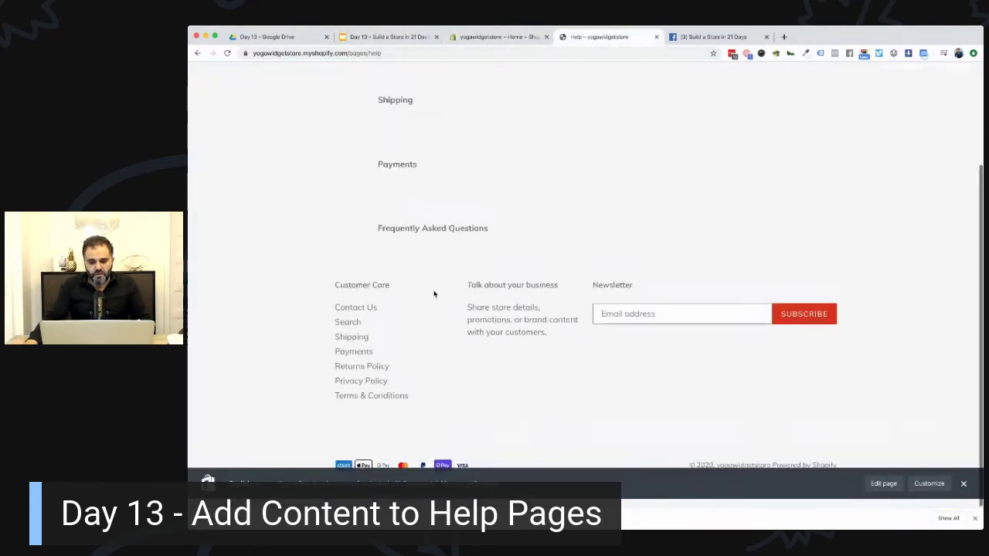
{"action": "left_click", "coordinate": [963, 493]}
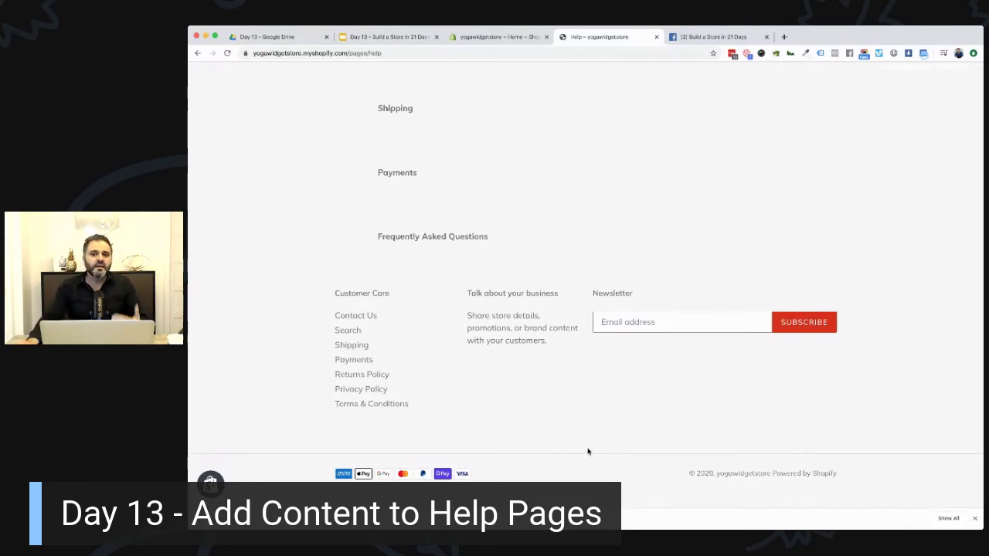
{"action": "scroll", "coordinate": [587, 452], "scroll_direction": "up", "scroll_amount": 1}
{"action": "scroll", "coordinate": [587, 452], "scroll_direction": "up", "scroll_amount": 3}
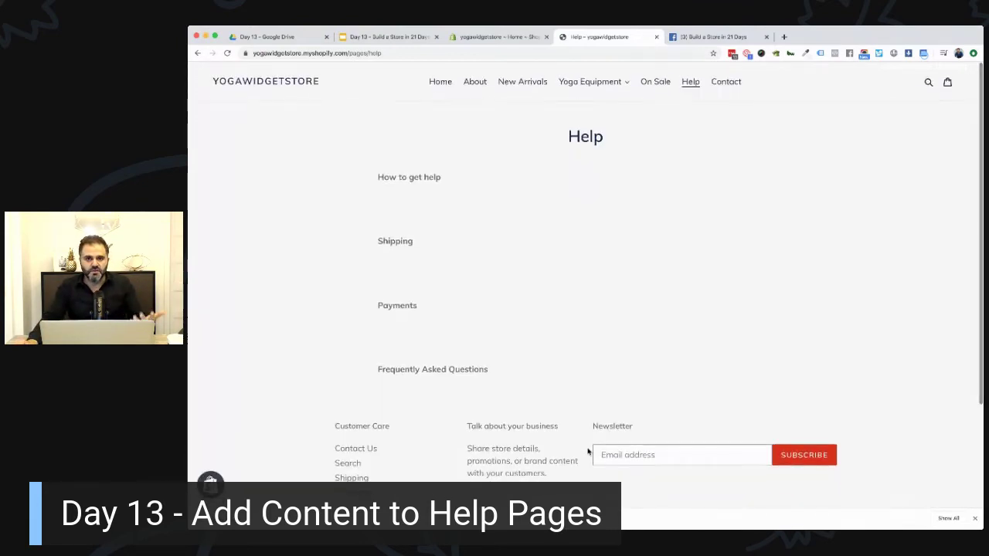
{"action": "scroll", "coordinate": [589, 430], "scroll_direction": "down", "scroll_amount": 2}
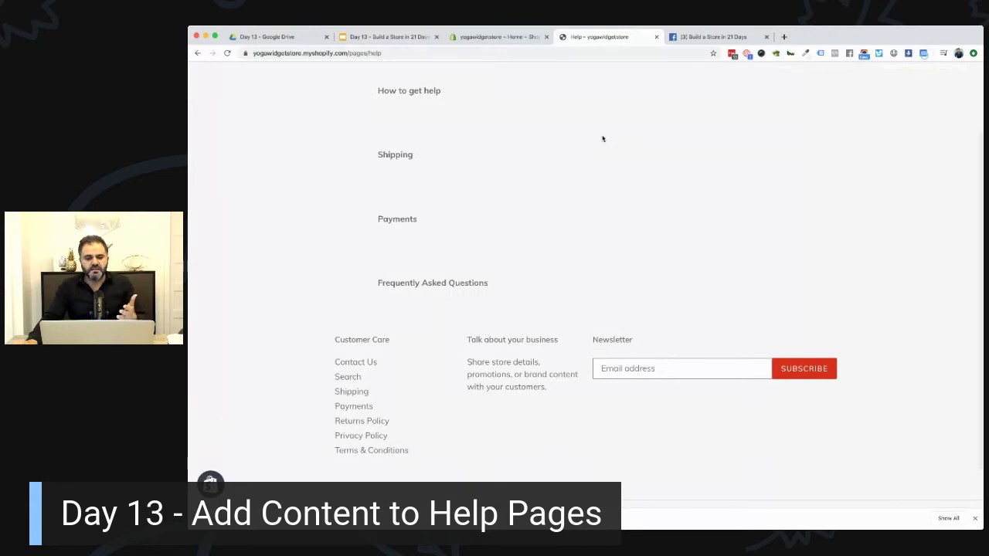
Show the "Go inside Your Shopify Store" slide of the Day 13 presentation and switch to the Shopify admin.
{"action": "left_click", "coordinate": [406, 39]}
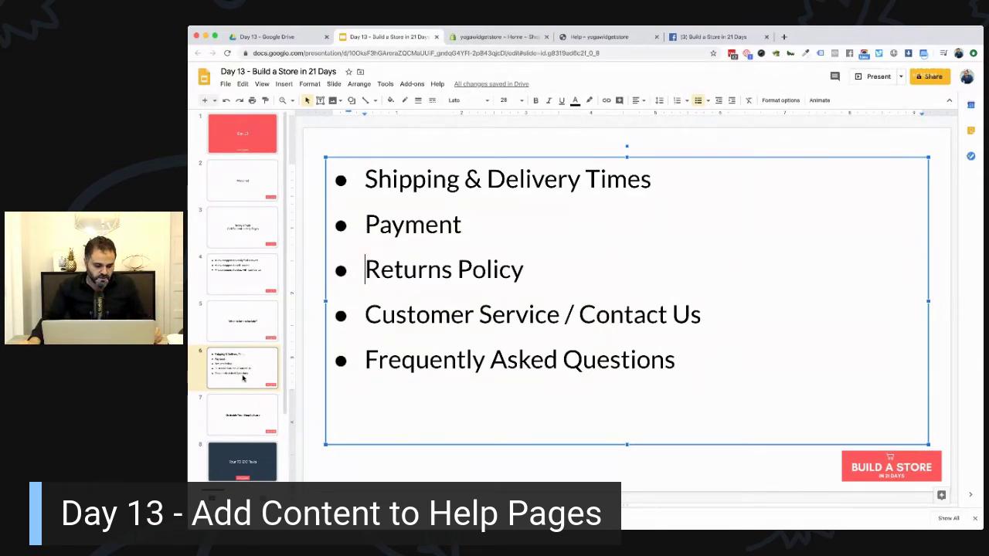
{"action": "left_click", "coordinate": [245, 409]}
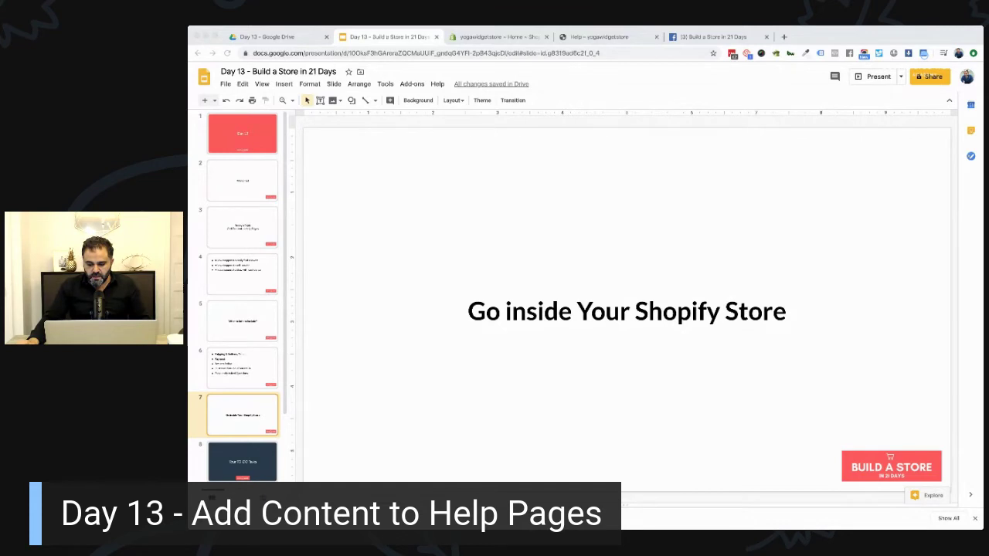
{"action": "left_click", "coordinate": [503, 37]}
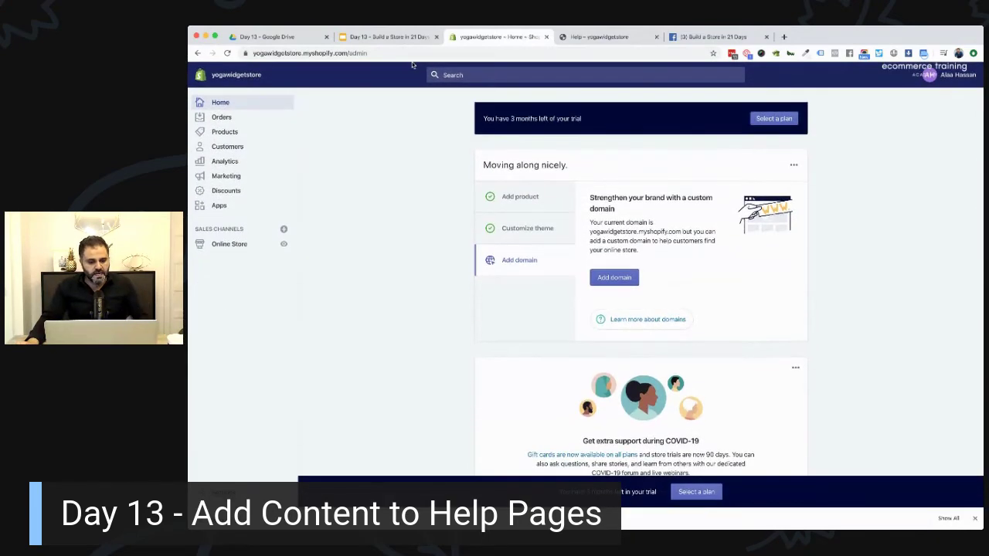
Find the Day 2 - The Tools You Need unit in the Build a Store in 21 Days Facebook group and open its tools list link.
{"action": "left_click", "coordinate": [683, 38]}
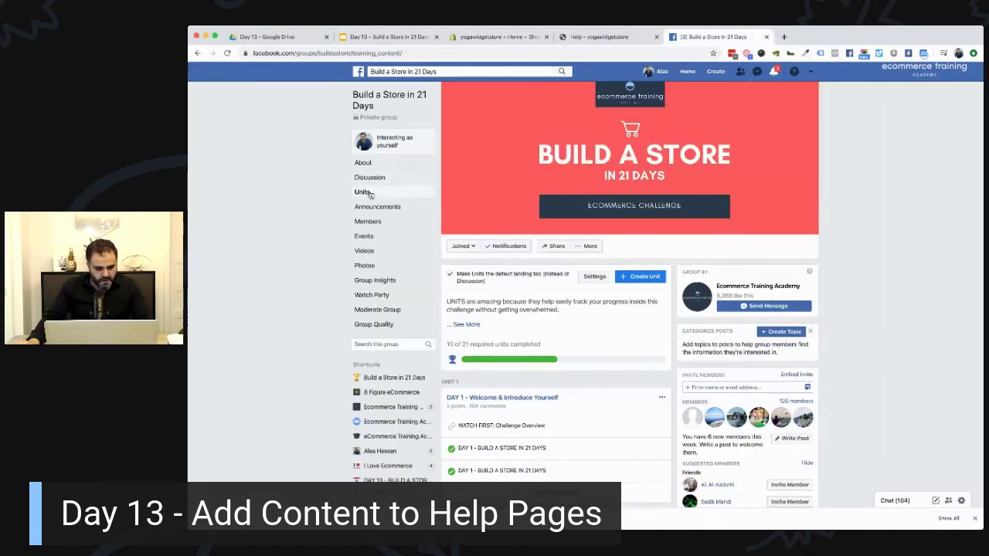
{"action": "scroll", "coordinate": [564, 288], "scroll_direction": "down", "scroll_amount": 3}
{"action": "scroll", "coordinate": [564, 288], "scroll_direction": "down", "scroll_amount": 2}
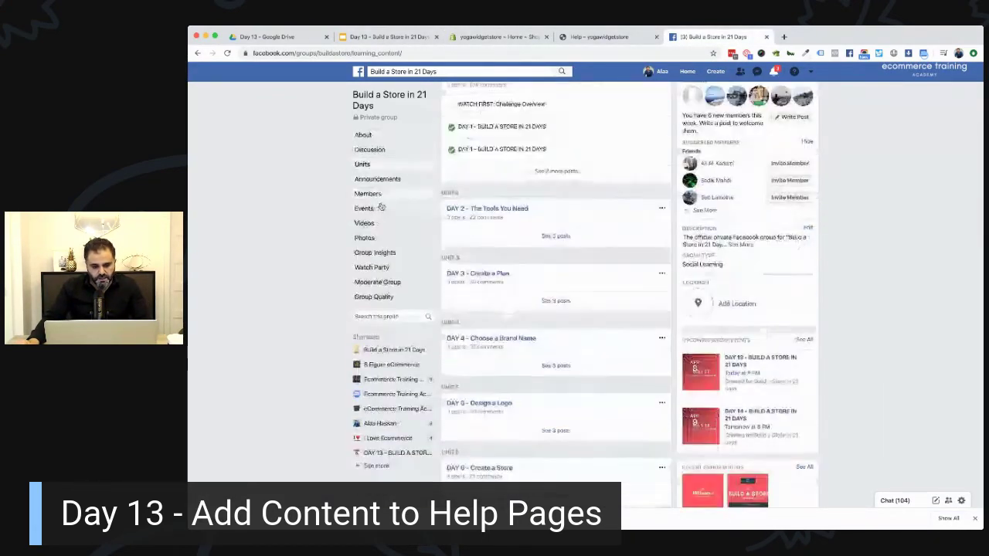
{"action": "scroll", "coordinate": [501, 224], "scroll_direction": "down", "scroll_amount": 10}
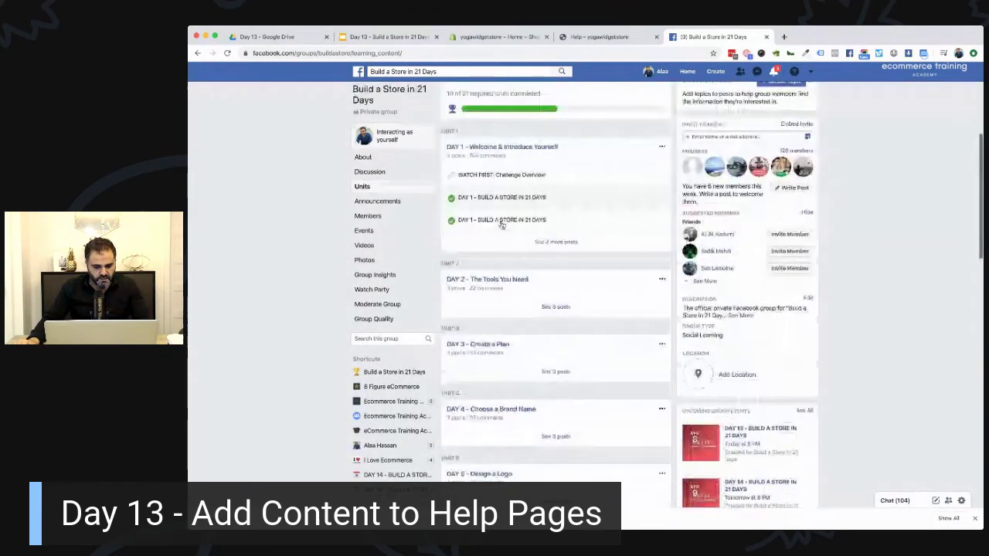
{"action": "scroll", "coordinate": [504, 181], "scroll_direction": "down", "scroll_amount": 3}
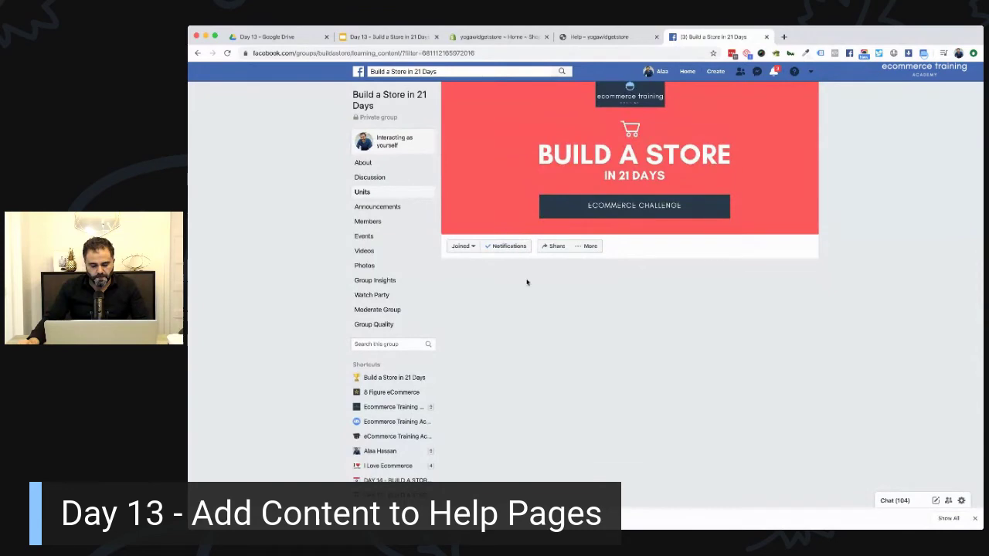
{"action": "scroll", "coordinate": [533, 285], "scroll_direction": "down", "scroll_amount": 8}
{"action": "scroll", "coordinate": [533, 285], "scroll_direction": "down", "scroll_amount": 5}
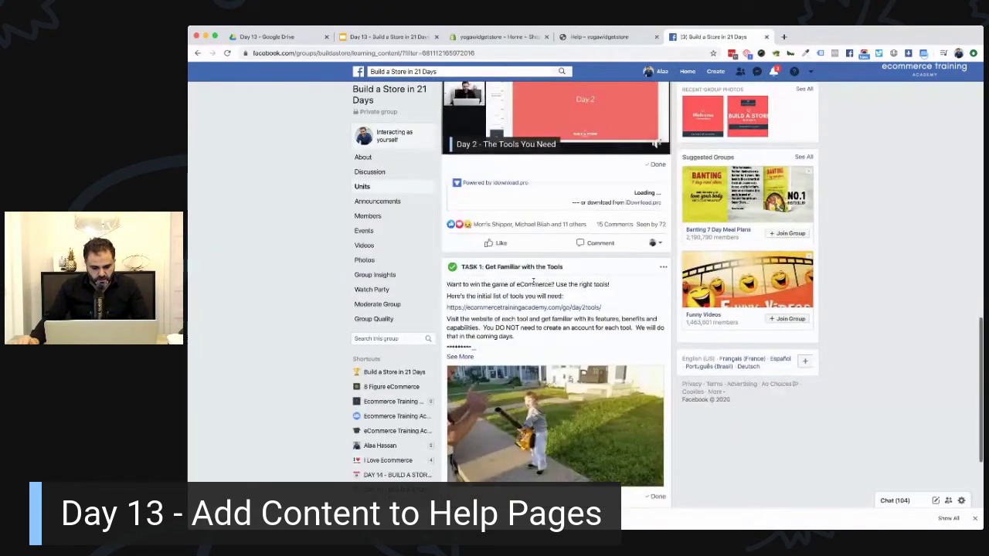
{"action": "left_click", "coordinate": [560, 256]}
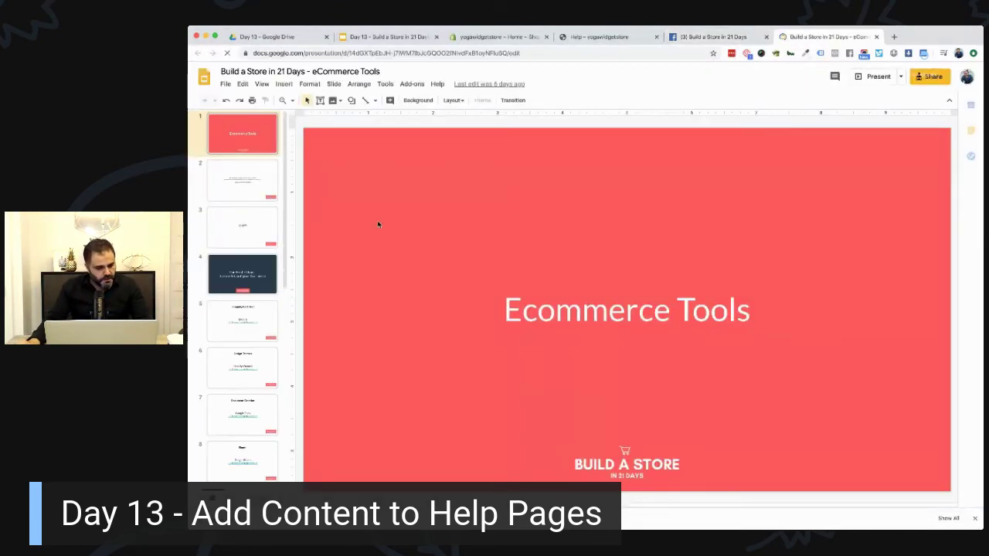
Go through the eCommerce Tools slides to the Refund Policy Generator slide.
{"action": "left_click", "coordinate": [249, 184]}
{"action": "key", "text": "Down"}
{"action": "key", "text": "Down"}
{"action": "key", "text": "Down"}
{"action": "key", "text": "Down"}
{"action": "key", "text": "Down"}
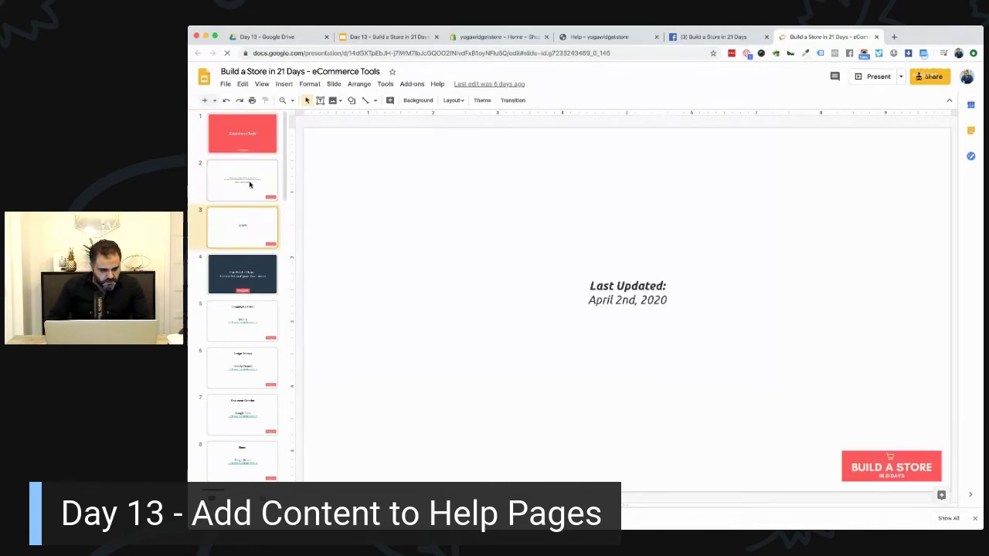
{"action": "key", "text": "Down"}
{"action": "key", "text": "Down"}
{"action": "key", "text": "Down"}
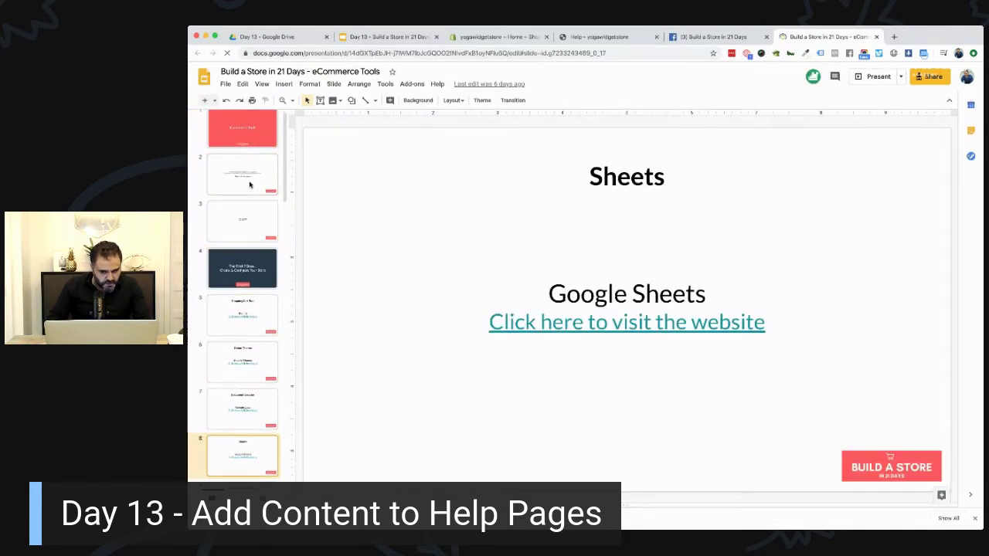
{"action": "key", "text": "Down"}
{"action": "key", "text": "Down"}
{"action": "key", "text": "Down"}
{"action": "key", "text": "Down"}
{"action": "key", "text": "Down"}
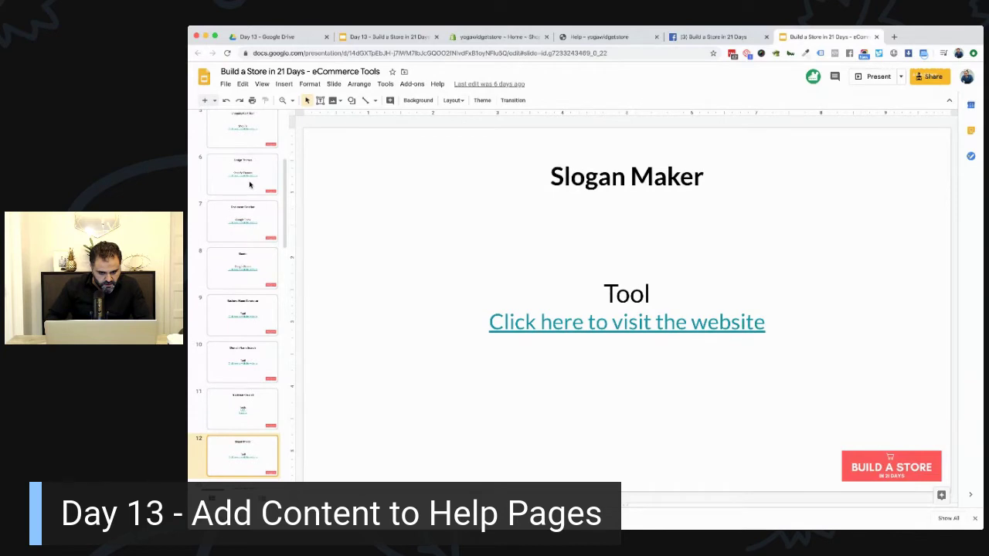
{"action": "key", "text": "Down"}
{"action": "key", "text": "Down"}
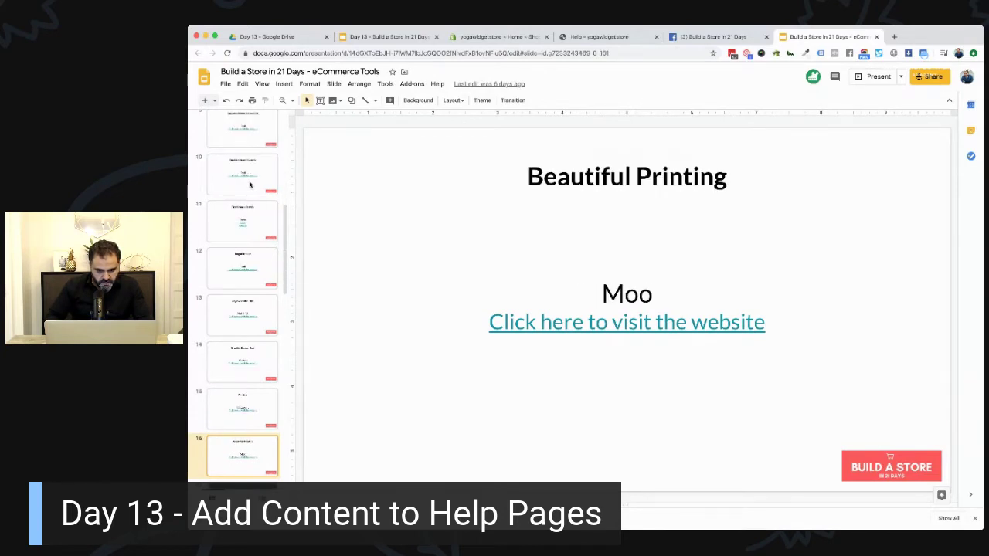
{"action": "key", "text": "Down"}
{"action": "key", "text": "Down"}
{"action": "key", "text": "Down"}
{"action": "key", "text": "Down"}
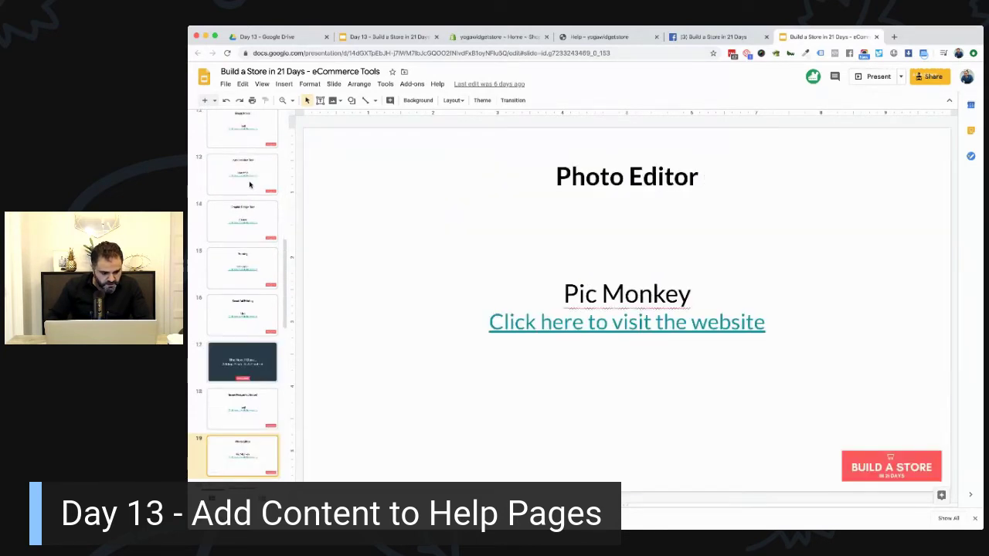
{"action": "key", "text": "Down"}
{"action": "key", "text": "Up"}
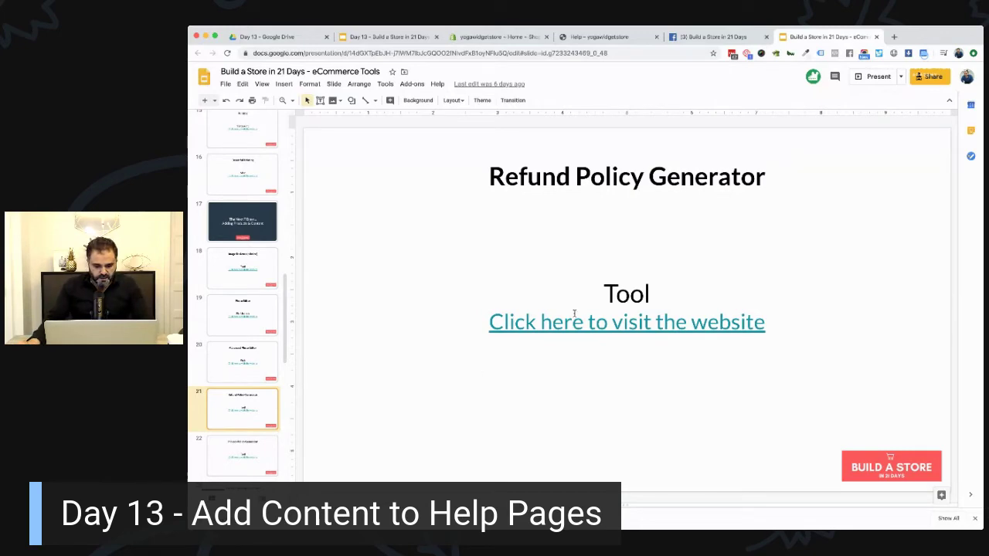
Open the Refund Policy Generator website from the slide's link and examine the policy template form.
{"action": "left_click", "coordinate": [573, 318]}
{"action": "left_click", "coordinate": [550, 343]}
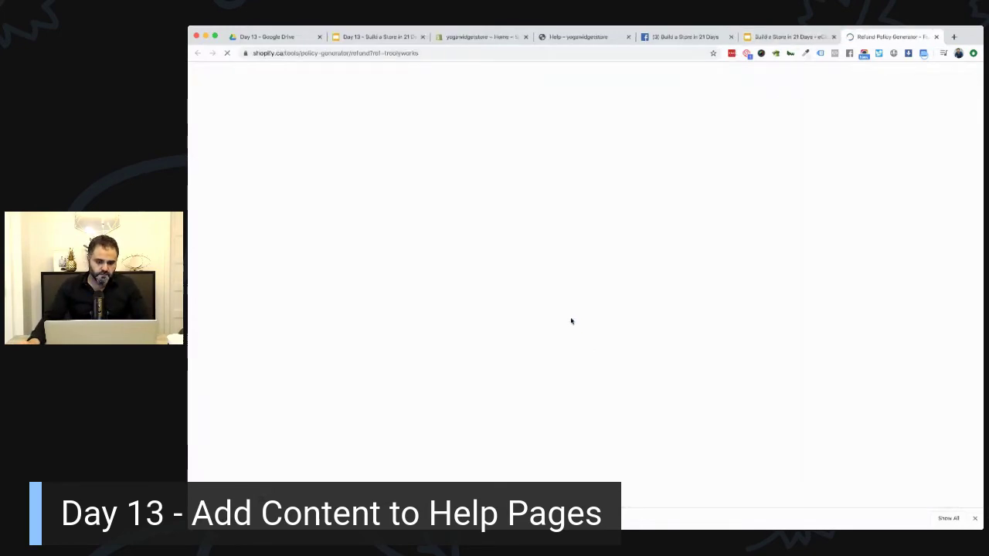
{"action": "scroll", "coordinate": [589, 232], "scroll_direction": "down", "scroll_amount": 4}
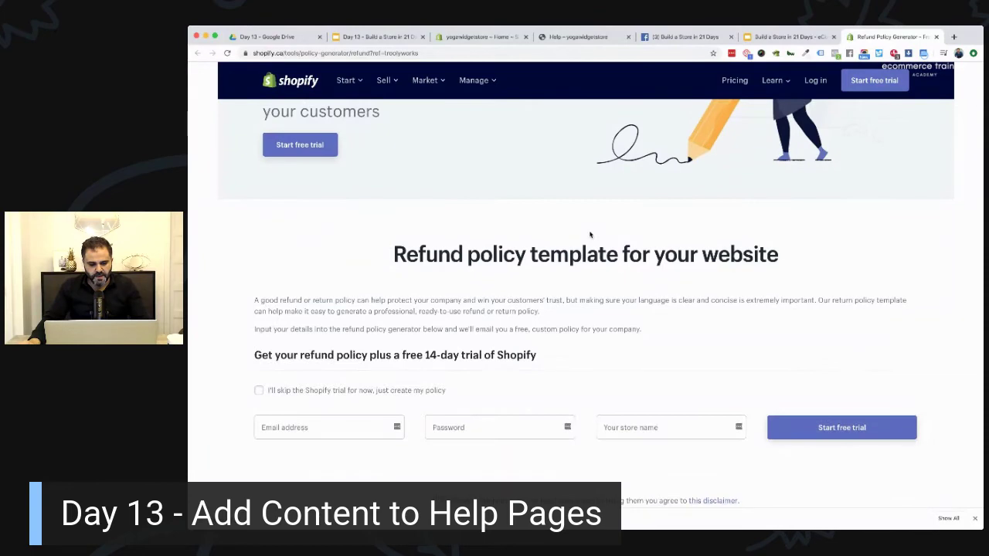
{"action": "scroll", "coordinate": [703, 178], "scroll_direction": "up", "scroll_amount": 4}
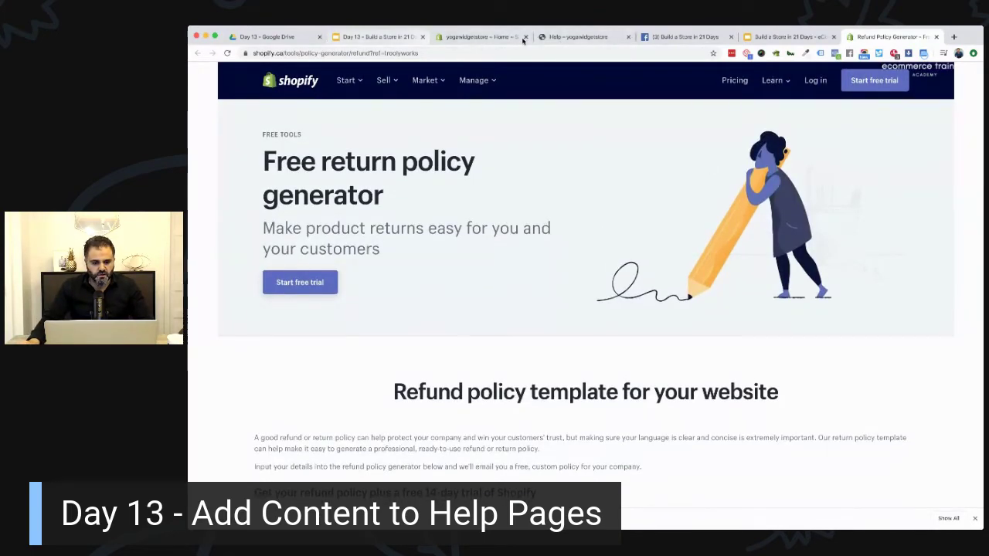
Return to the Shopify admin and open the online store's Help page for editing.
{"action": "left_click", "coordinate": [495, 38]}
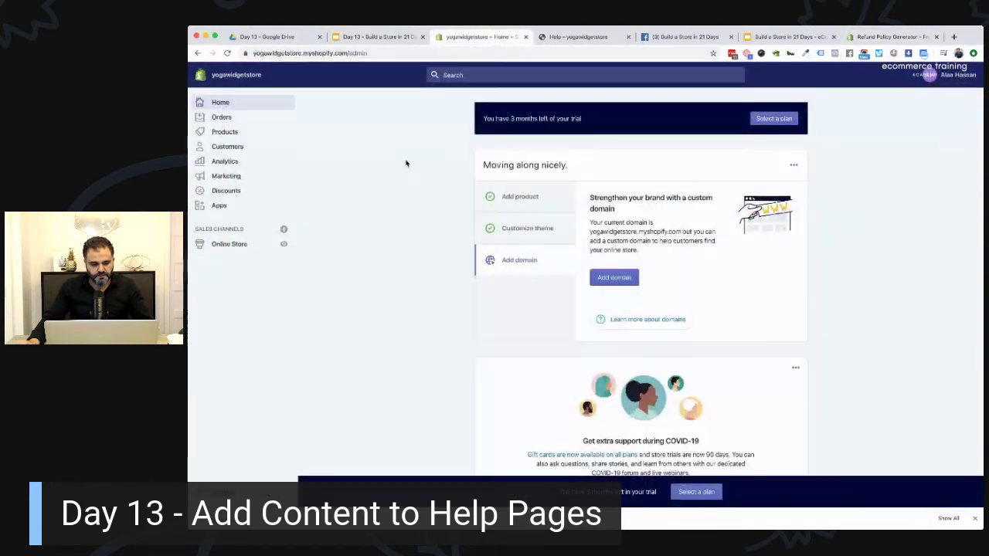
{"action": "left_click", "coordinate": [235, 243]}
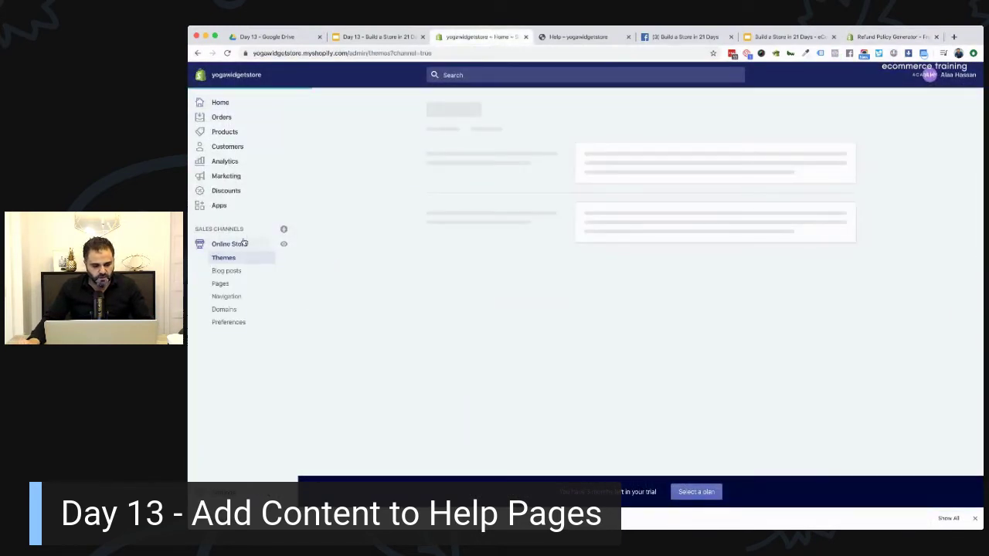
{"action": "left_click", "coordinate": [228, 285]}
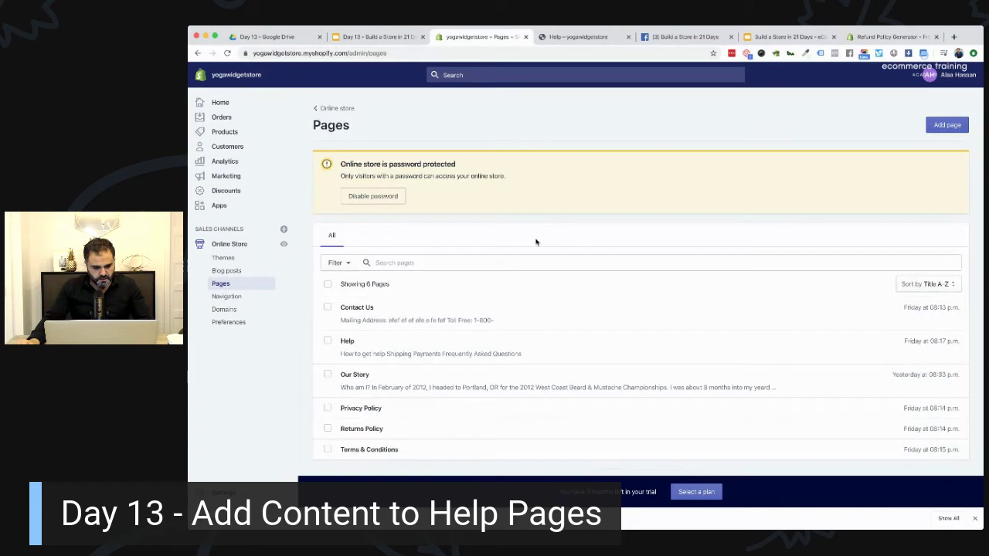
{"action": "scroll", "coordinate": [534, 243], "scroll_direction": "down", "scroll_amount": 1}
{"action": "left_click", "coordinate": [347, 312]}
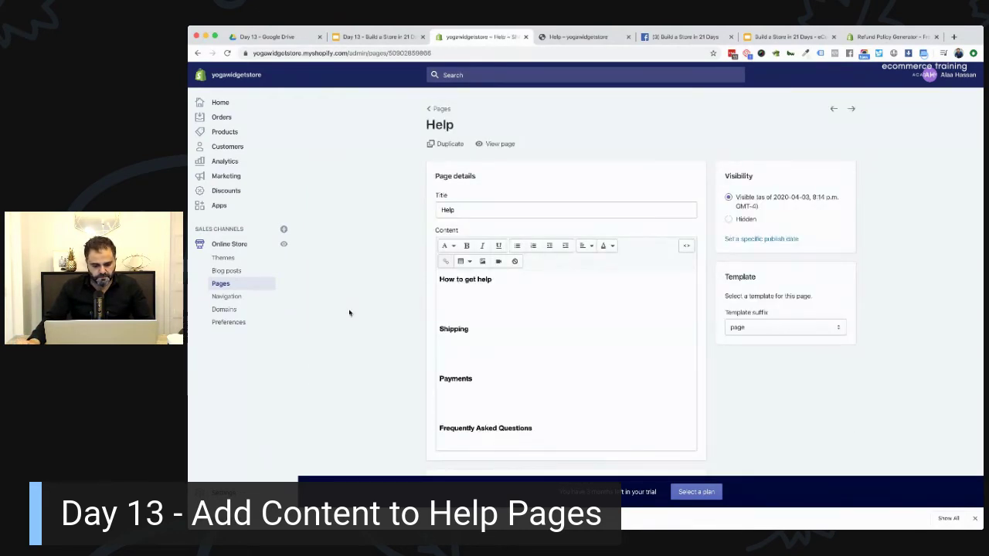
{"action": "left_click_drag", "start_coordinate": [544, 427], "coordinate": [469, 330]}
{"action": "left_click", "coordinate": [448, 291]}
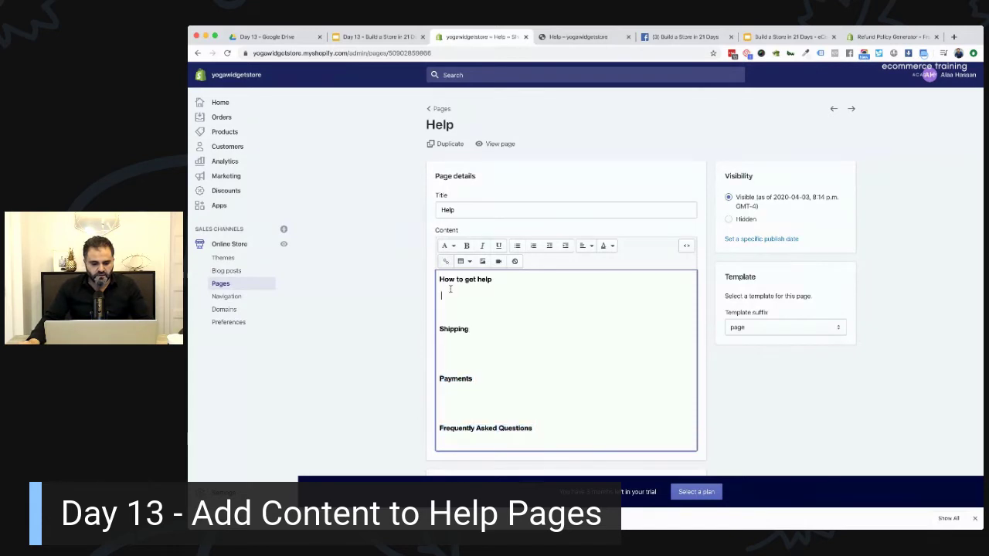
{"action": "key", "text": "BackSpace"}
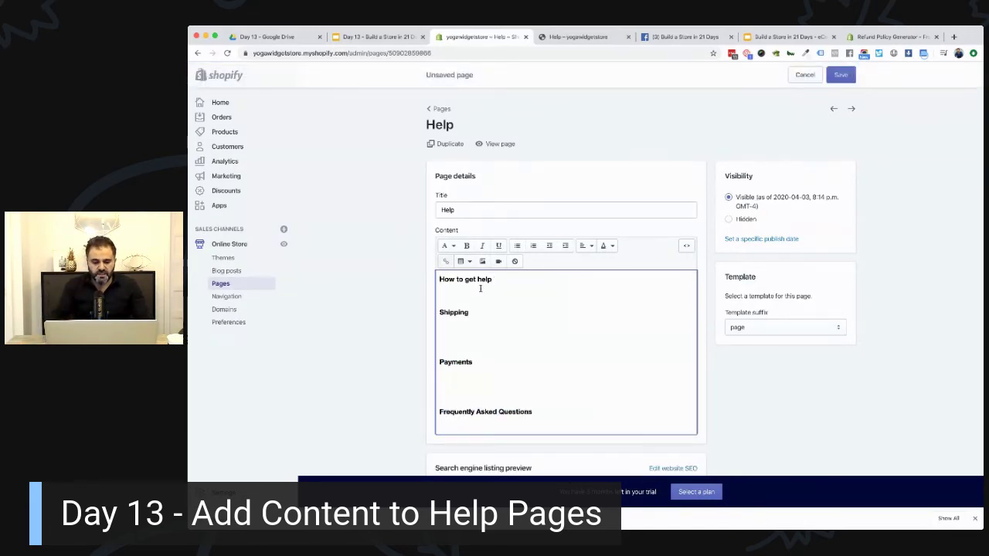
{"action": "key", "text": "Return"}
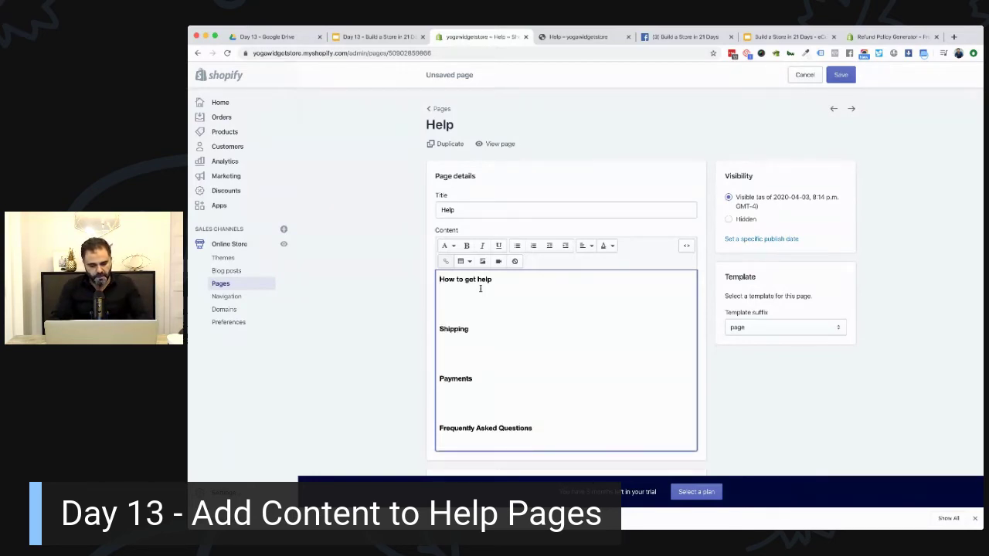
Replace the "How to get help" heading in the page content with "Customer Care Help".
{"action": "triple_click", "coordinate": [480, 288]}
{"action": "type", "text": "Customer "}
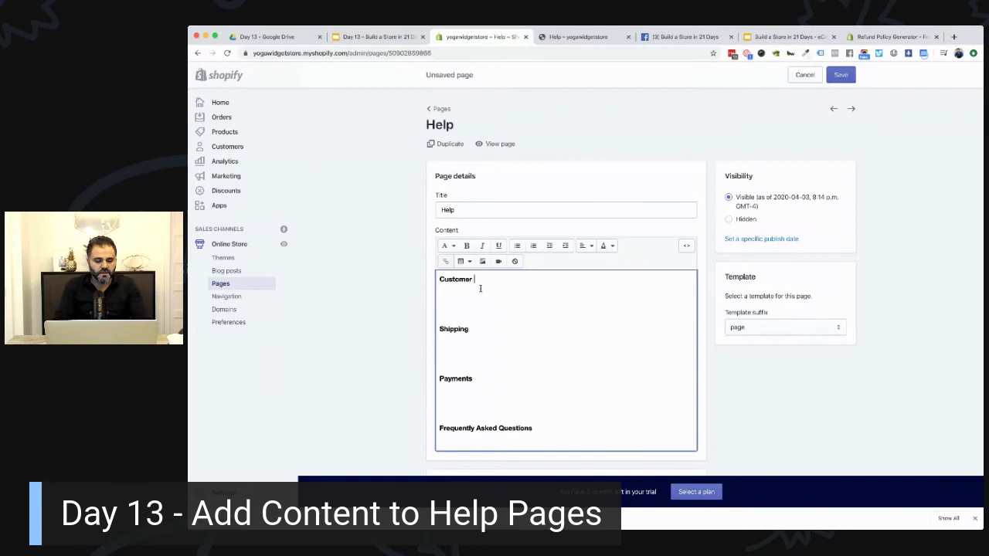
{"action": "type", "text": "Casre"}
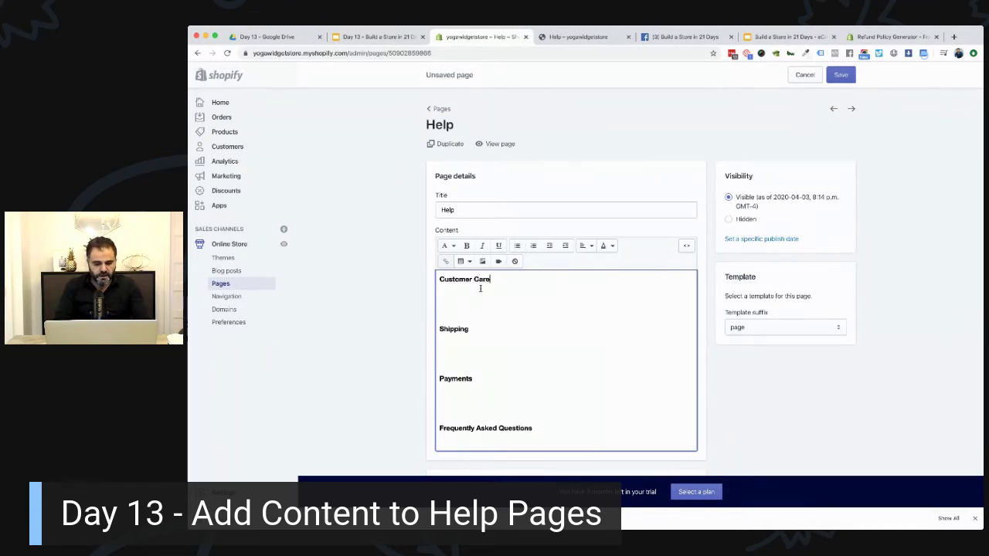
{"action": "type", "text": "Help"}
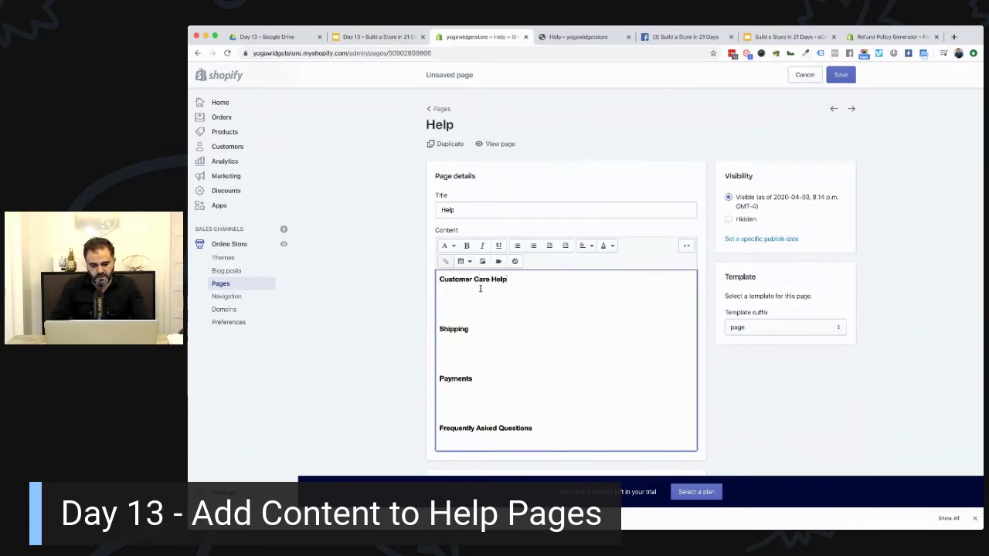
Below the Customer Care Help heading, add the text "Our customer care team is available Monday to Friday, 9am to 5pm EST".
{"action": "key", "text": "Return"}
{"action": "type", "text": "O"}
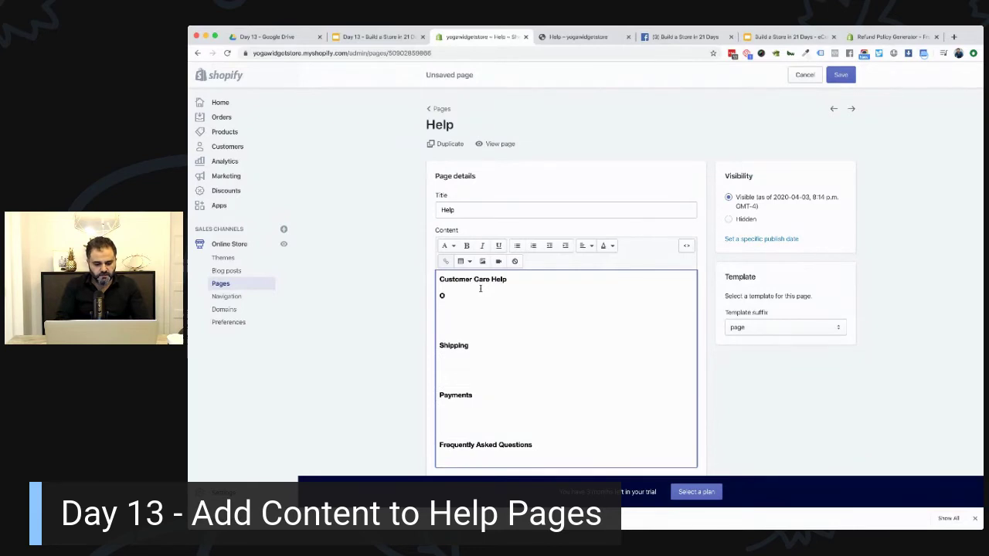
{"action": "type", "text": "ur cus"}
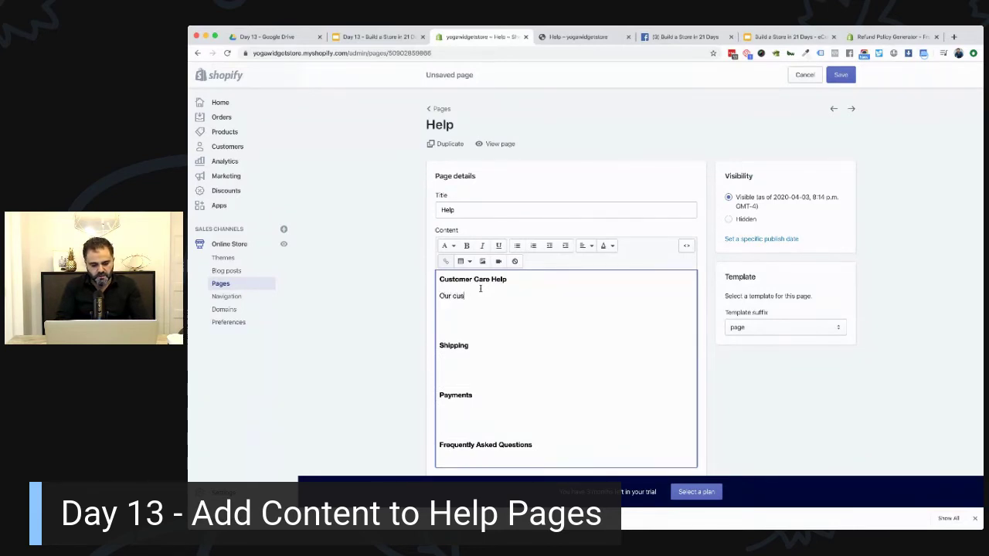
{"action": "type", "text": "tomer sare team "}
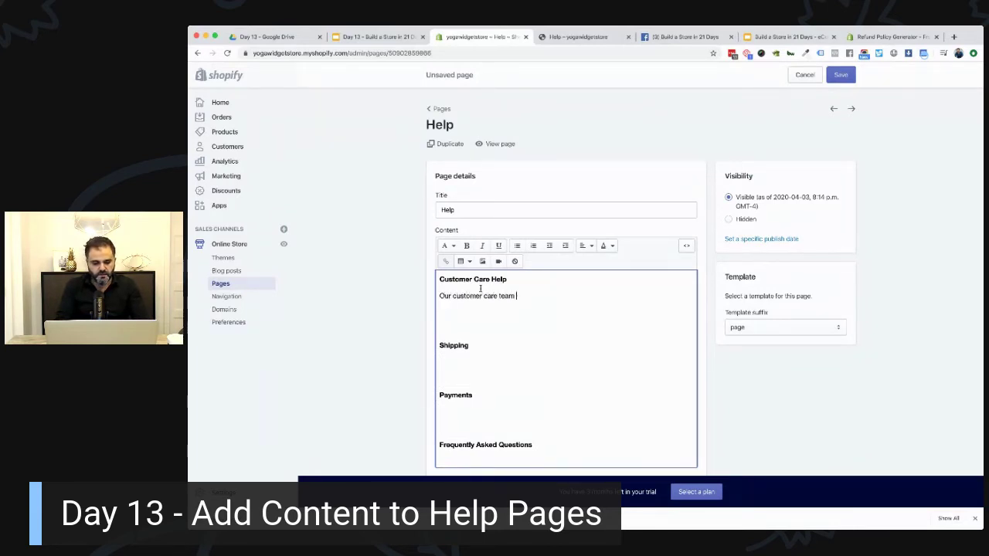
{"action": "type", "text": "is available Mon"}
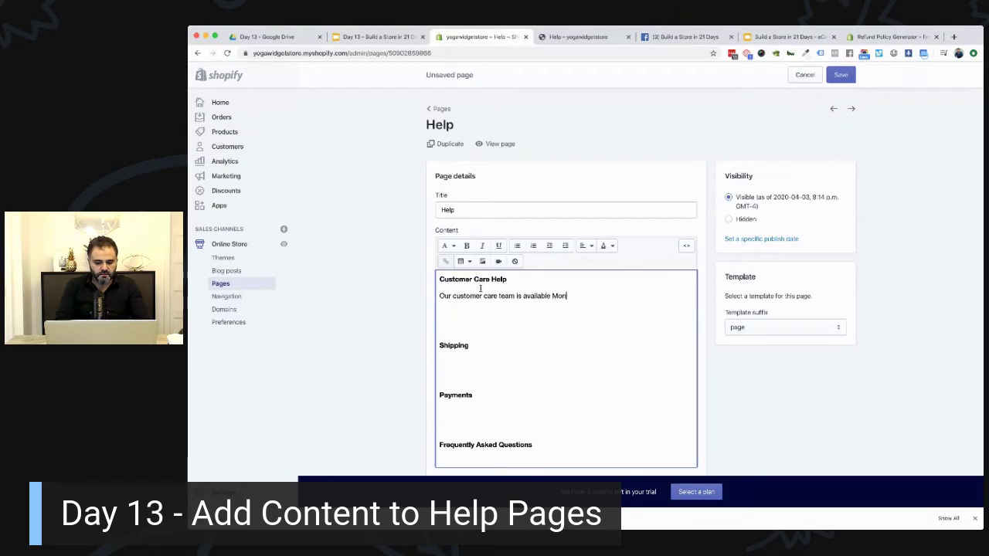
{"action": "type", "text": "day to Friday "}
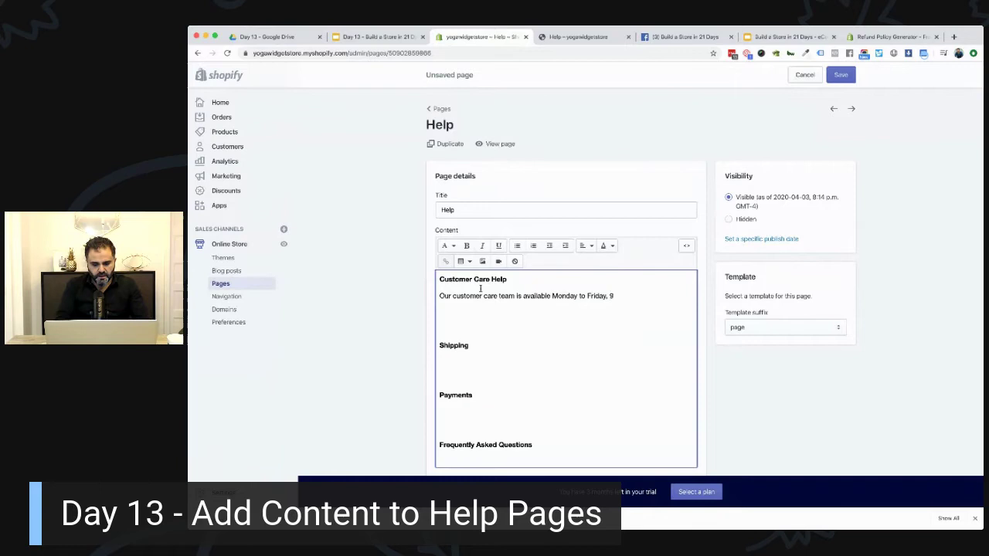
{"action": "type", "text": "9am to 5pm EST"}
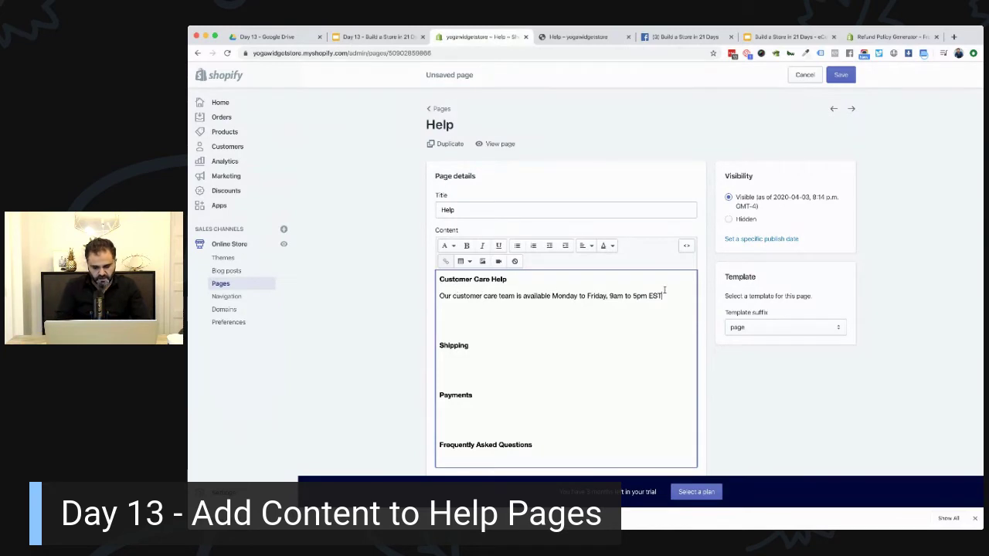
Continue the customer care paragraph with ". You can send us a message or call us directly.".
{"action": "type", "text": ". You can send us a message"}
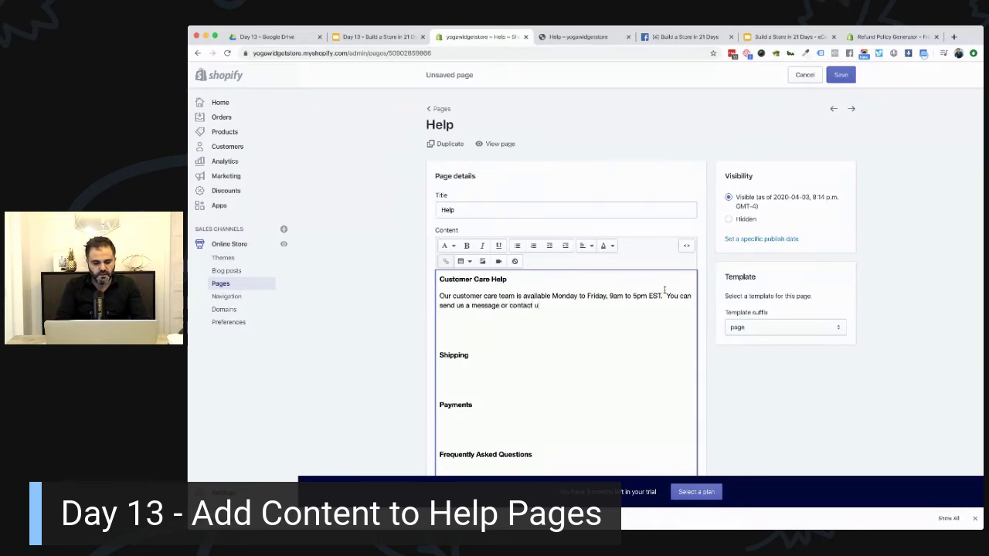
{"action": "type", "text": " or contact"}
{"action": "key", "text": "BackSpace"}
{"action": "key", "text": "BackSpace"}
{"action": "key", "text": "BackSpace"}
{"action": "key", "text": "BackSpace"}
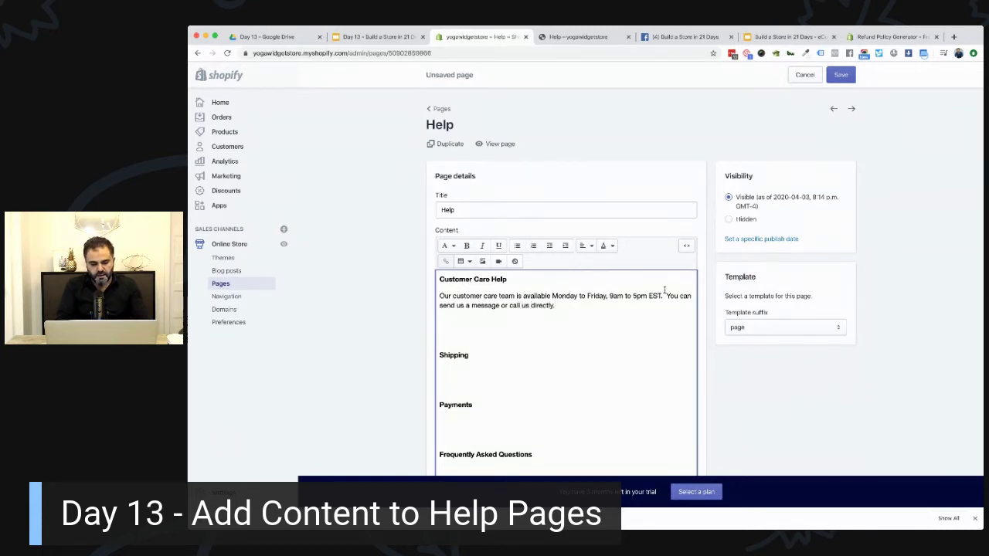
Finish the customer care paragraph with the line "Click Here to contact us".
{"action": "type", "text": "h"}
{"action": "type", "text": "ere to con"}
{"action": "key", "text": "BackSpace"}
{"action": "key", "text": "BackSpace"}
{"action": "key", "text": "BackSpace"}
{"action": "key", "text": "BackSpace"}
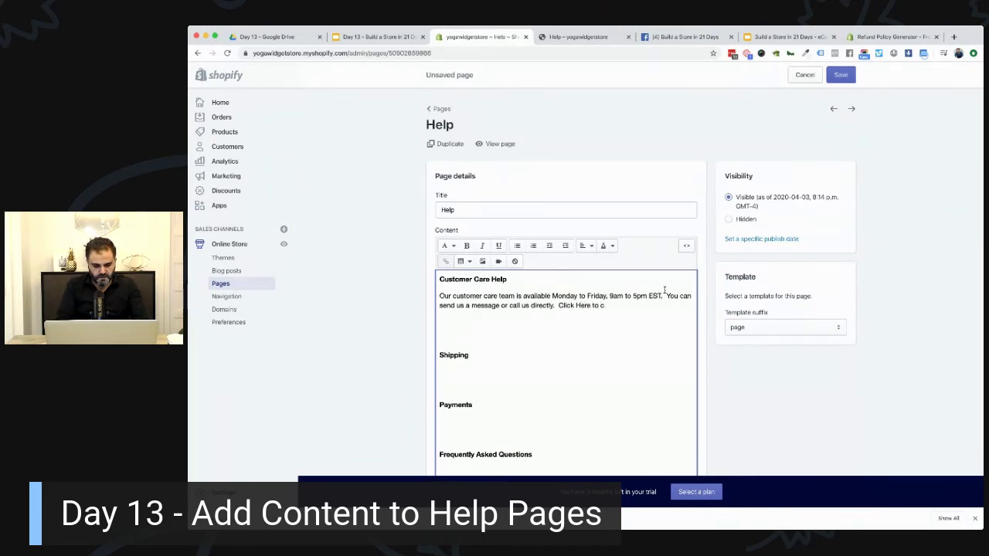
{"action": "type", "text": "speak to an agent"}
{"action": "left_click_drag", "start_coordinate": [659, 305], "coordinate": [592, 305]}
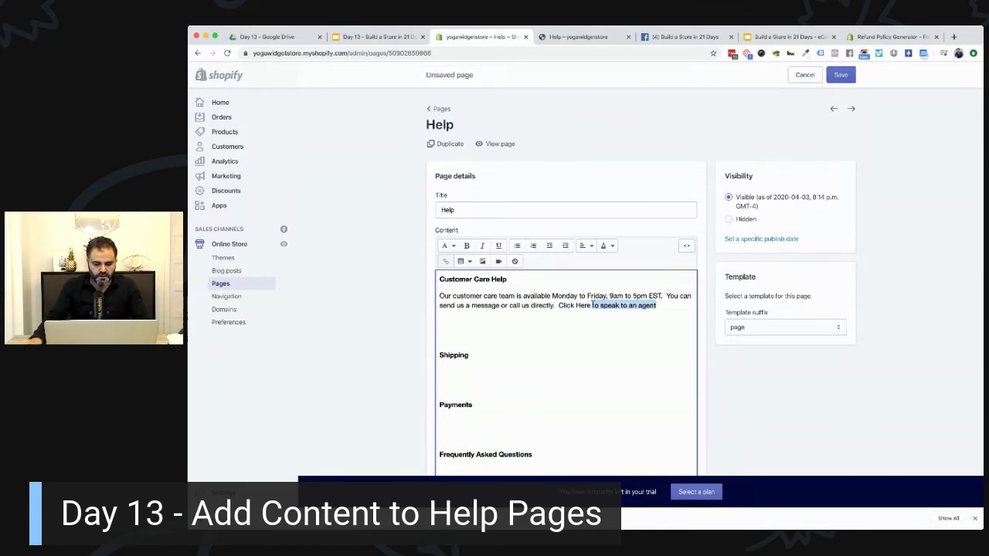
{"action": "type", "text": "on"}
{"action": "type", "text": "contac"}
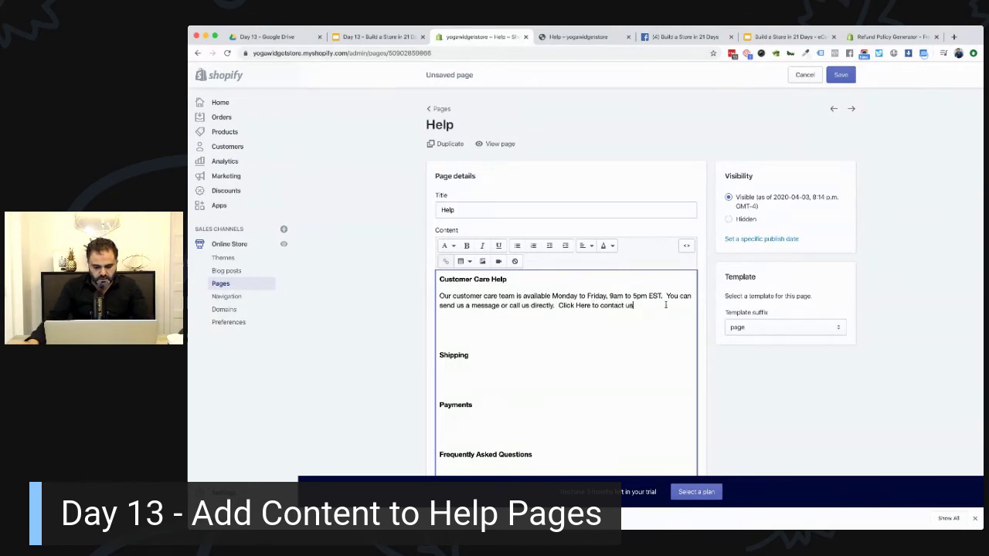
Change "Here" to lowercase so the line reads "Click here to contact us".
{"action": "left_click_drag", "start_coordinate": [635, 305], "coordinate": [558, 305]}
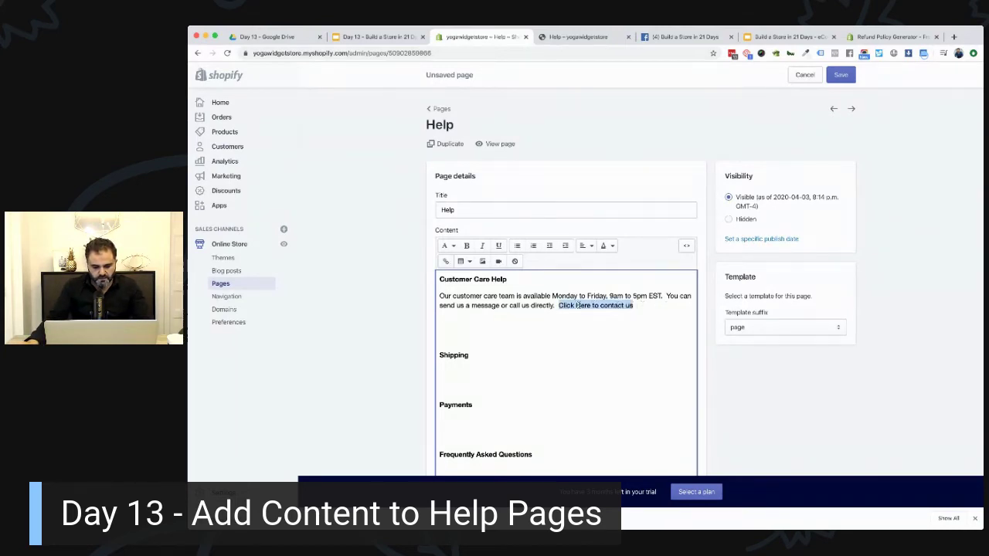
{"action": "left_click", "coordinate": [578, 306]}
{"action": "key", "text": "BackSpace"}
{"action": "type", "text": "h"}
Copy the address of the storefront's Contact Us page and return to the Help page editor.
{"action": "left_click_drag", "start_coordinate": [635, 305], "coordinate": [559, 305]}
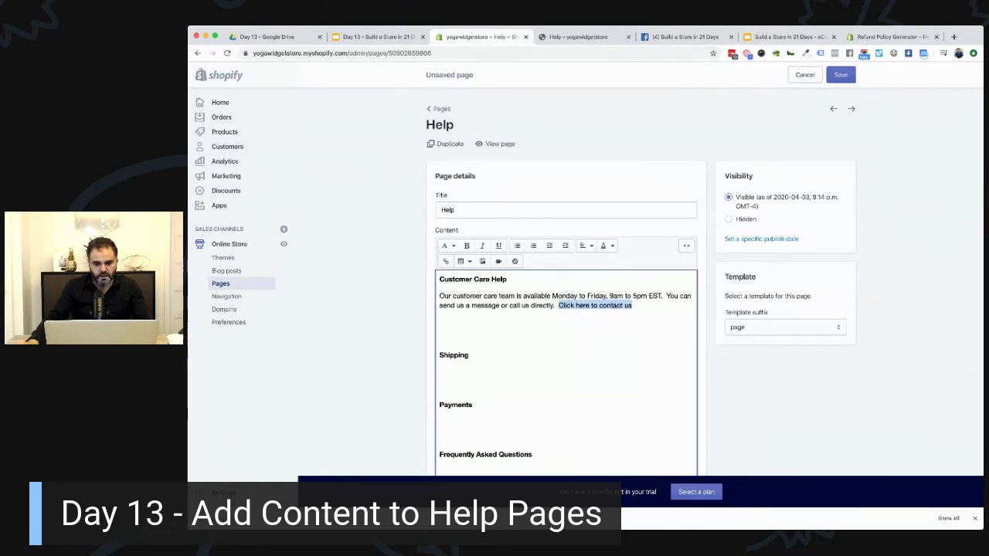
{"action": "left_click", "coordinate": [562, 37]}
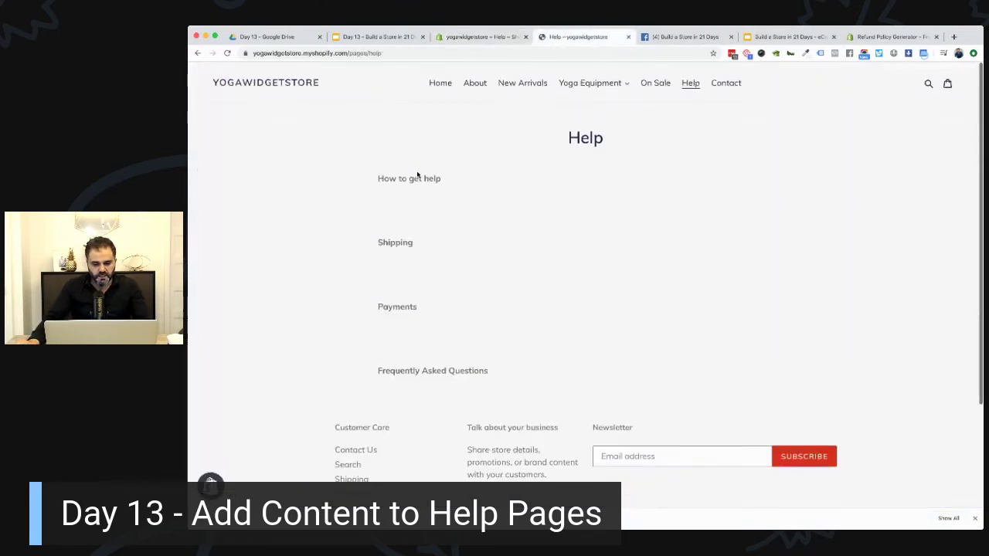
{"action": "left_click", "coordinate": [726, 82]}
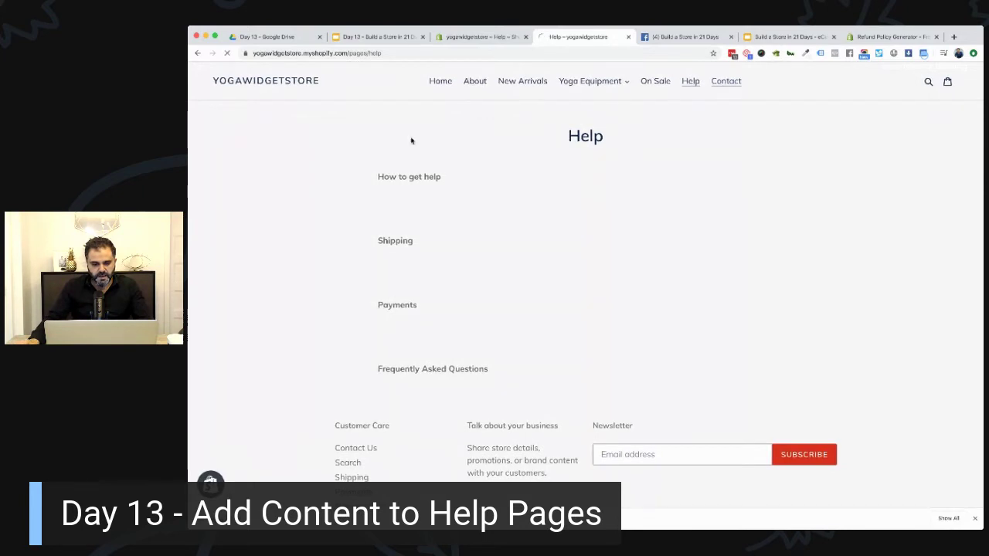
{"action": "left_click", "coordinate": [373, 53]}
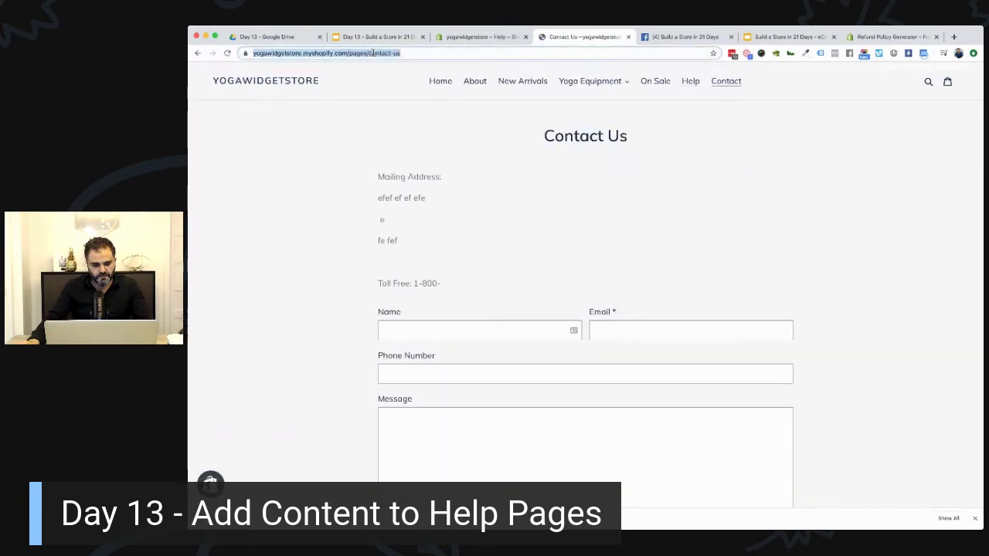
{"action": "left_click", "coordinate": [471, 39]}
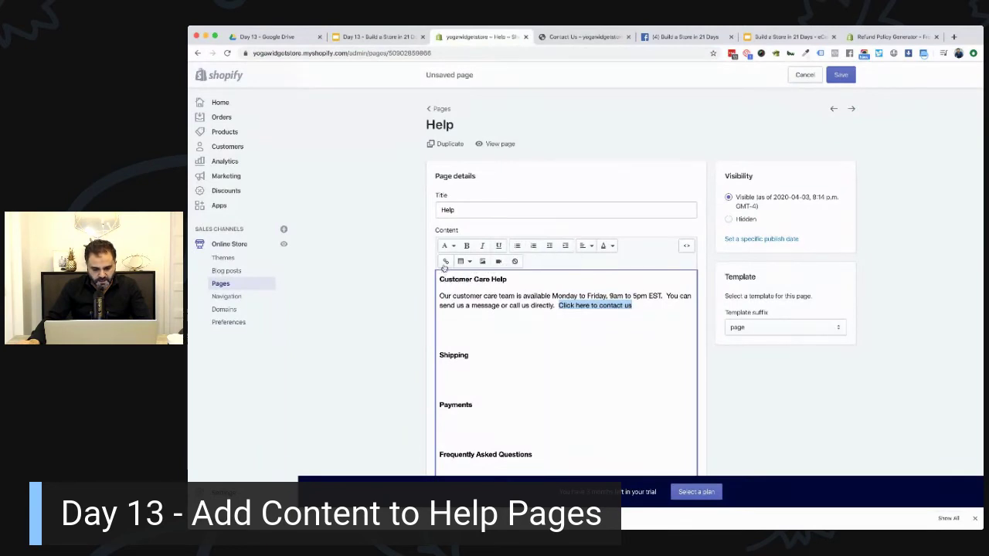
Link the text "Click here to contact us" to the copied Contact Us page address, with the link title "Contact Us".
{"action": "left_click_drag", "start_coordinate": [655, 306], "coordinate": [556, 305]}
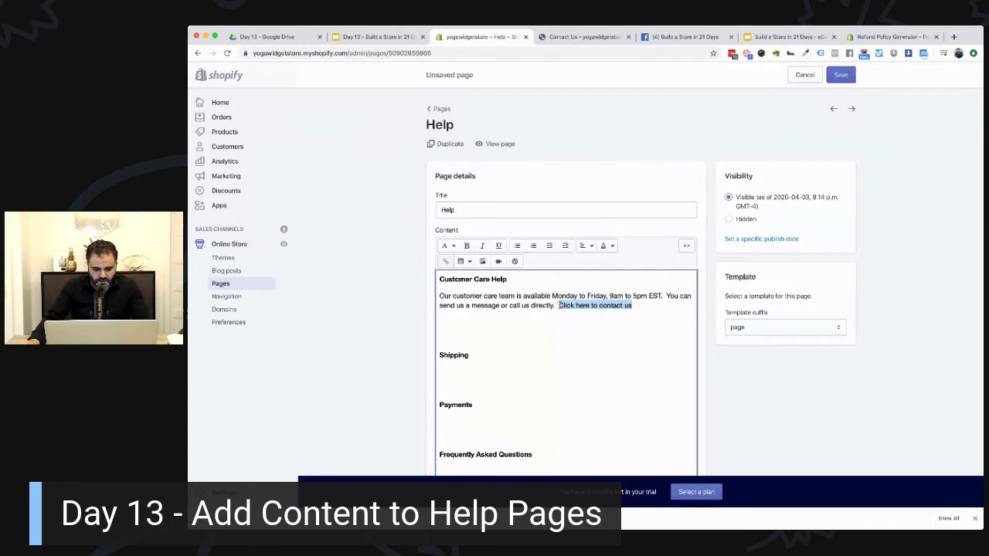
{"action": "left_click", "coordinate": [446, 261]}
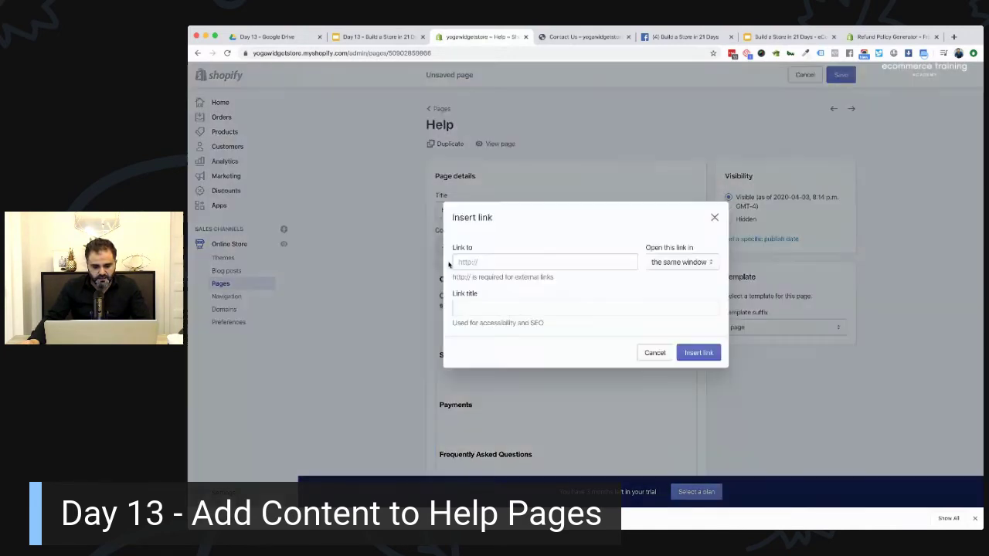
{"action": "left_click", "coordinate": [522, 264]}
{"action": "key", "text": "super+v"}
{"action": "left_click", "coordinate": [512, 306]}
{"action": "type", "text": "Customer Care"}
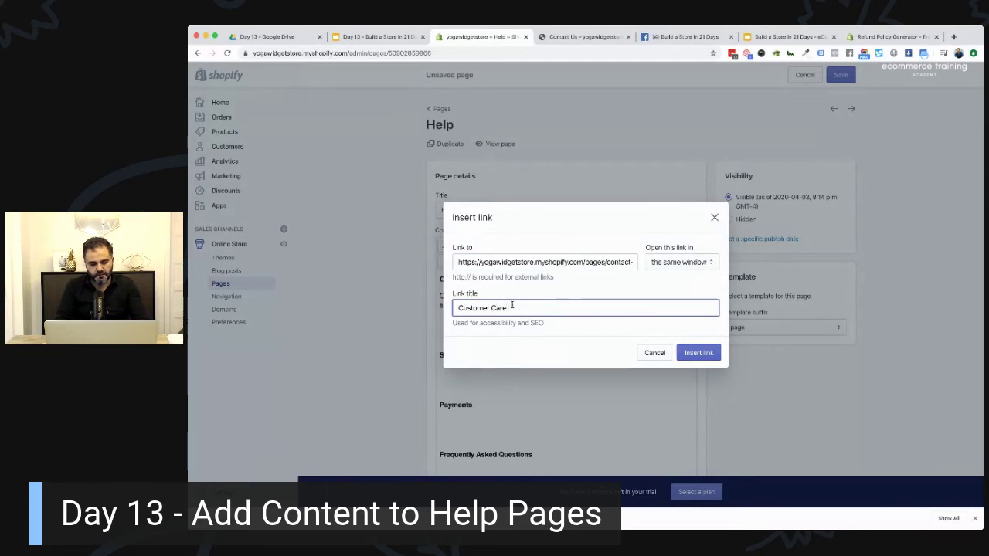
{"action": "type", "text": " Team"}
{"action": "key", "text": "super+a"}
{"action": "type", "text": "Contact Us"}
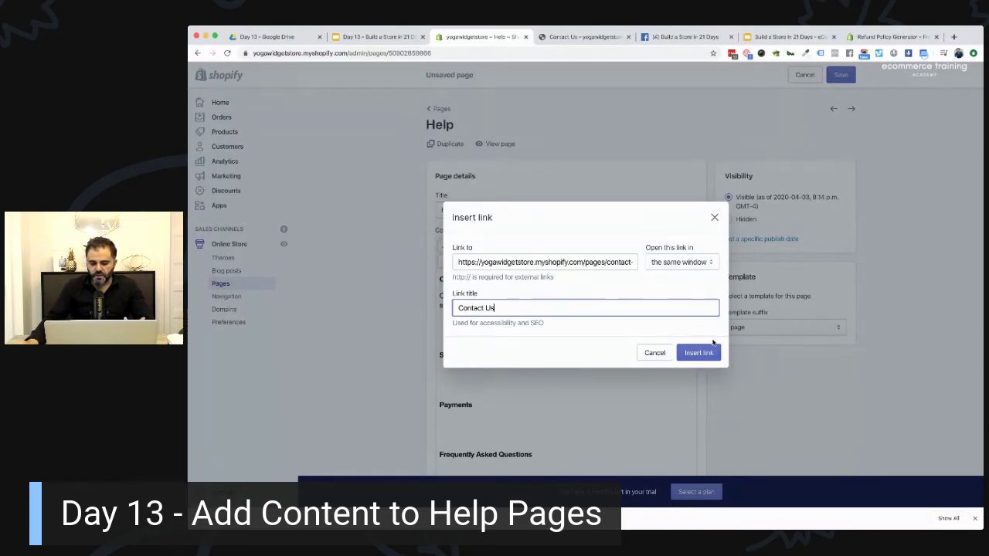
{"action": "left_click", "coordinate": [700, 352]}
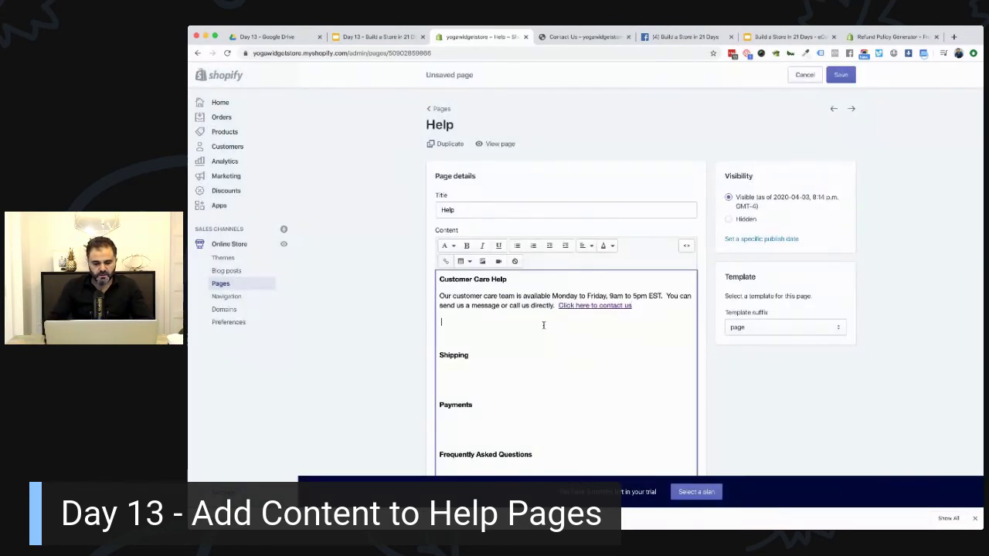
Remove one blank line above the Shipping heading and extend the heading to "Shipping & Delivery".
{"action": "key", "text": "Delete"}
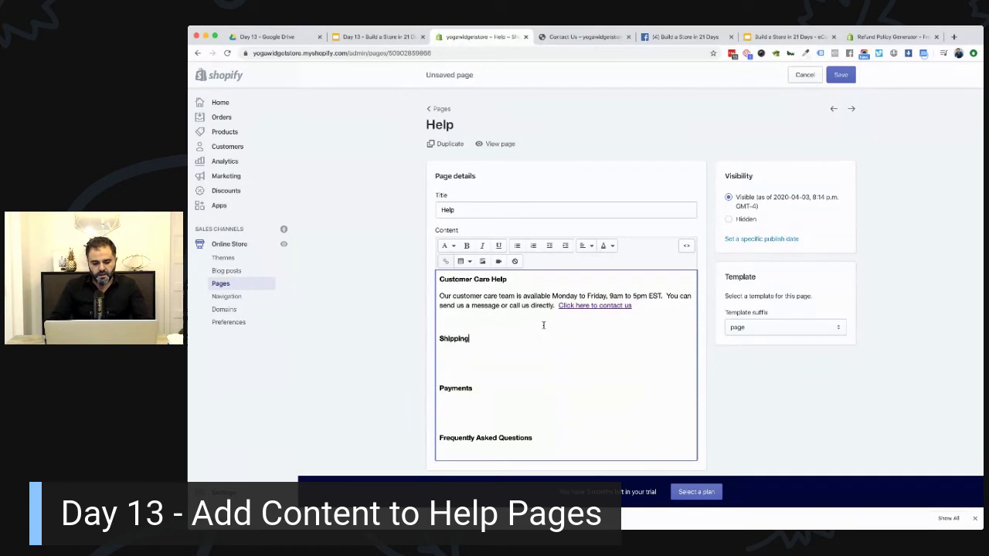
{"action": "type", "text": "elivery"}
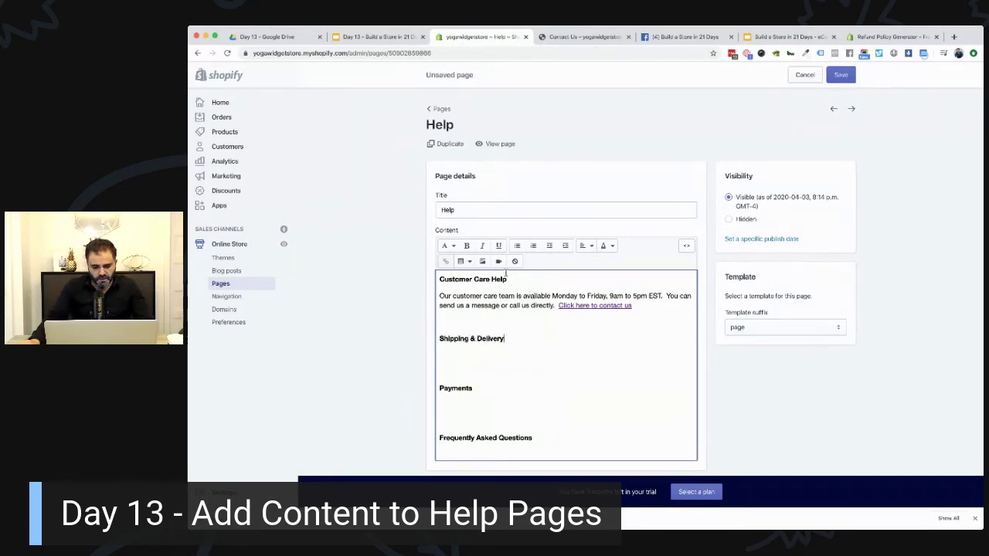
Apply a larger heading style to the "Customer Care Help" and "Shipping & Delivery" headings.
{"action": "left_click_drag", "start_coordinate": [507, 280], "coordinate": [429, 282]}
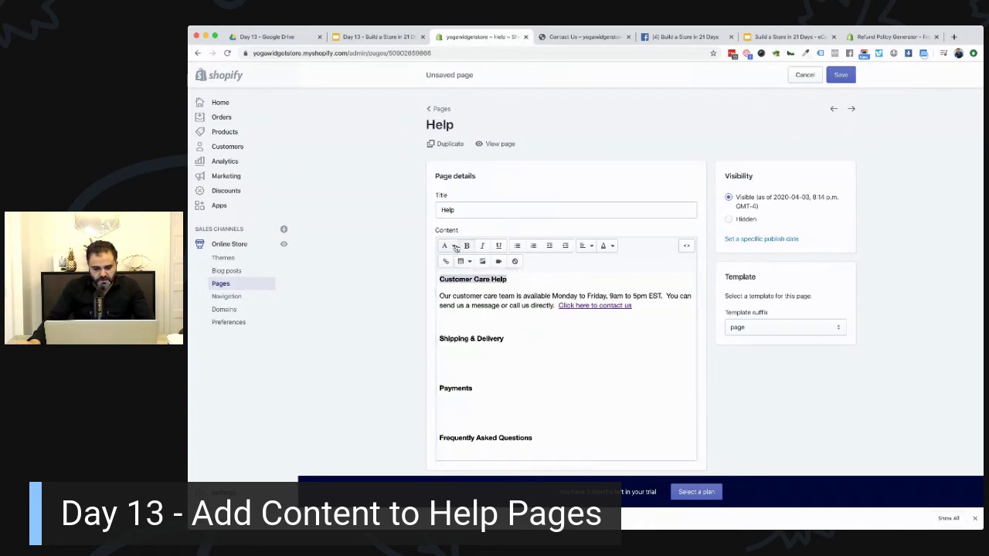
{"action": "left_click", "coordinate": [456, 248]}
{"action": "left_click", "coordinate": [448, 159]}
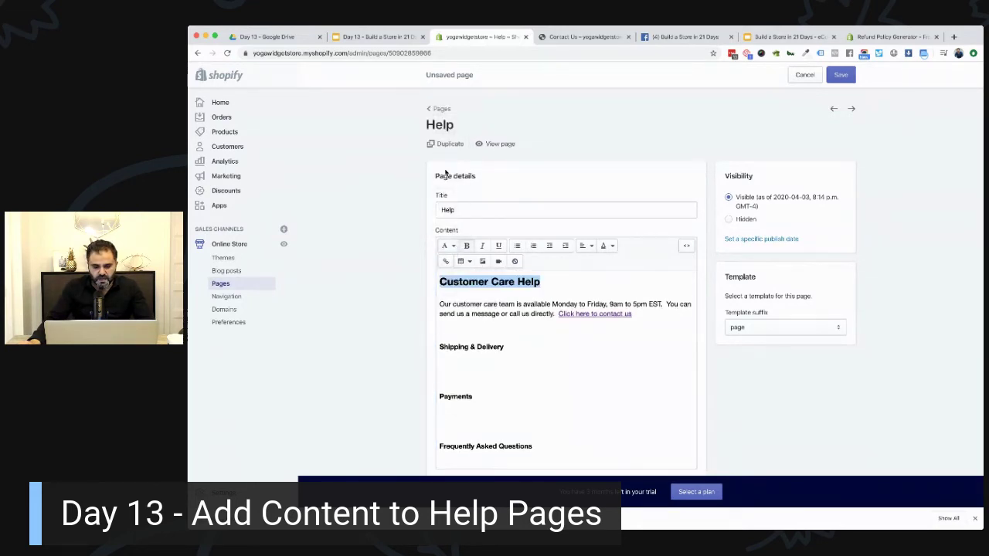
{"action": "left_click", "coordinate": [504, 341]}
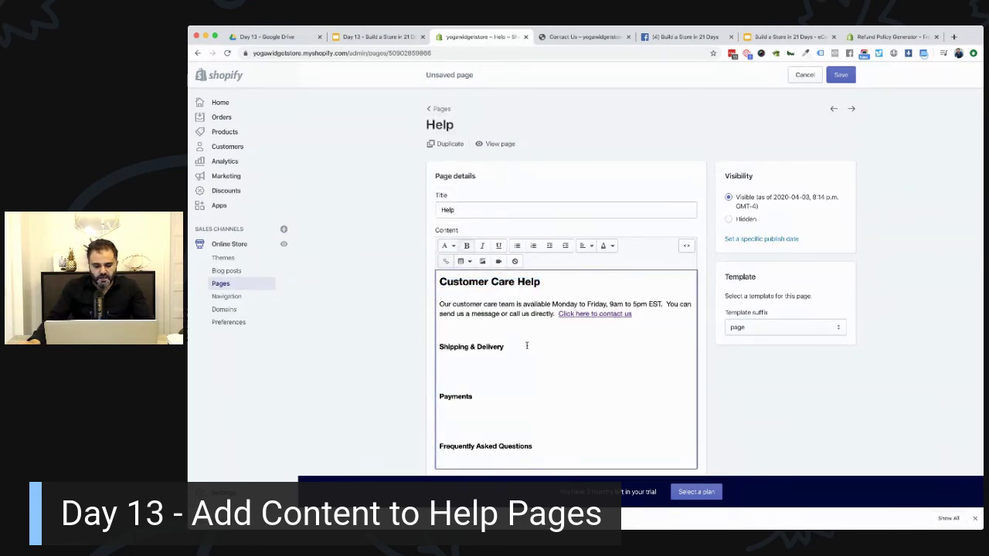
{"action": "left_click_drag", "start_coordinate": [527, 345], "coordinate": [429, 347]}
{"action": "left_click", "coordinate": [455, 246]}
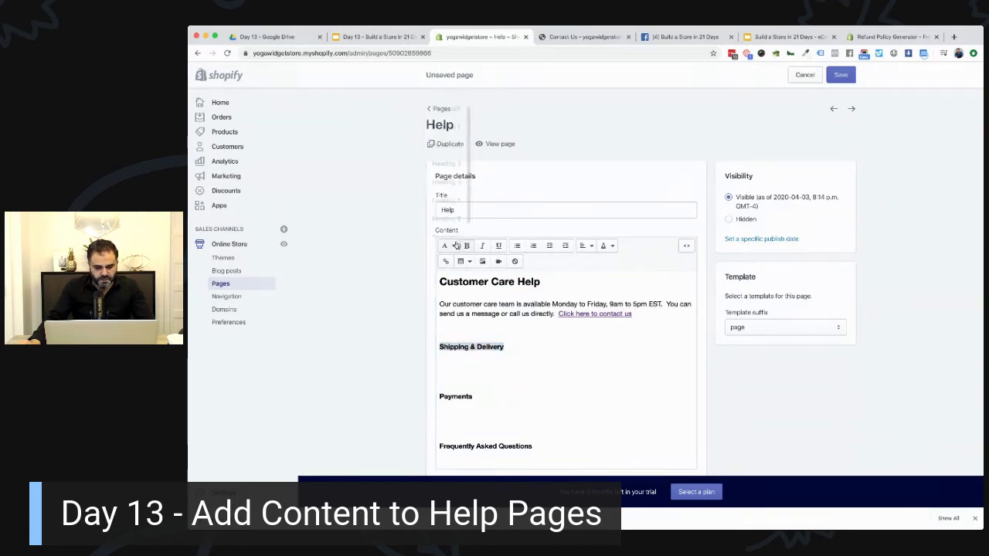
{"action": "left_click", "coordinate": [456, 149]}
{"action": "left_click", "coordinate": [528, 329]}
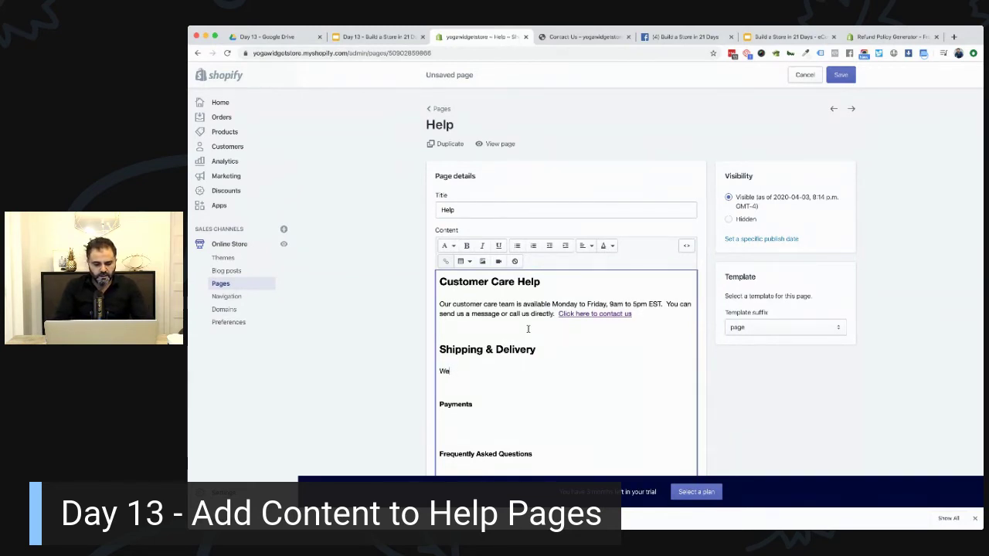
{"action": "key", "text": "BackSpace"}
{"action": "type", "text": "We offer"}
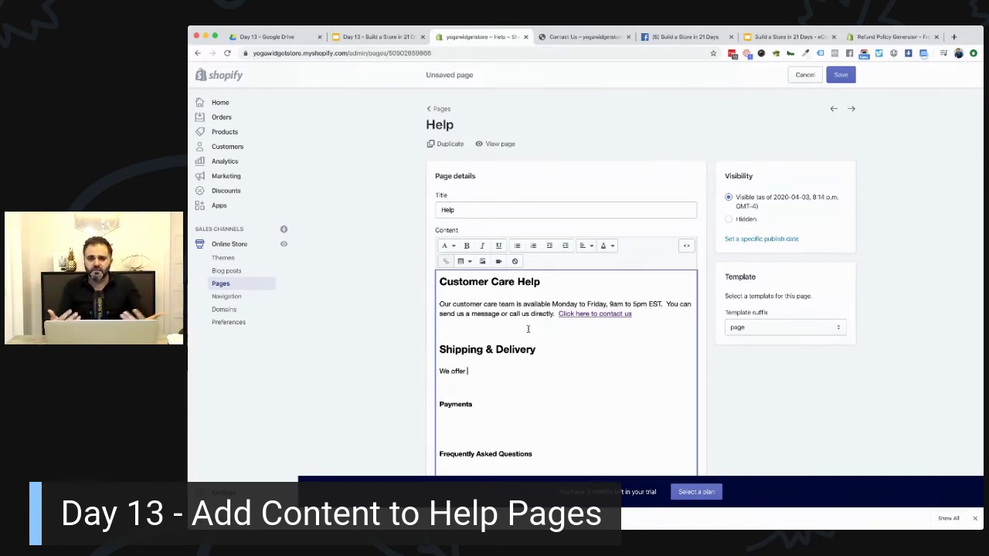
{"action": "type", "text": "2 "}
{"action": "type", "text": "op"}
{"action": "type", "text": "hipping options"}
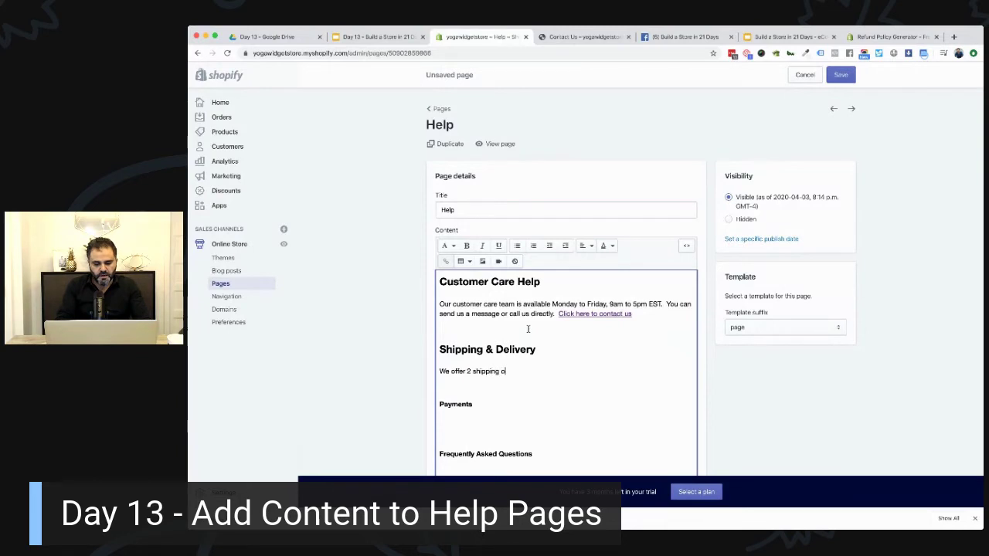
{"action": "key", "text": "shift+Up"}
{"action": "key", "text": "shift+Down"}
{"action": "left_click_drag", "start_coordinate": [525, 372], "coordinate": [447, 374]}
{"action": "key", "text": "BackSpace"}
{"action": "key", "text": "BackSpace"}
Replace the draft under Shipping & Delivery with "All orders are shipped and delivered by USPS. We currently offer 2 shipping methods within the United Sates.".
{"action": "type", "text": "All orders"}
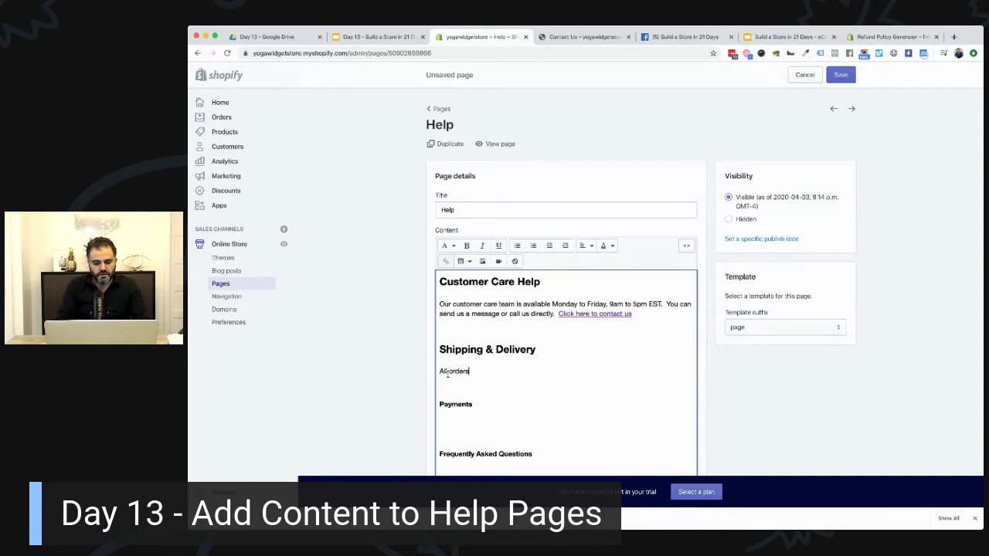
{"action": "type", "text": " are ship"}
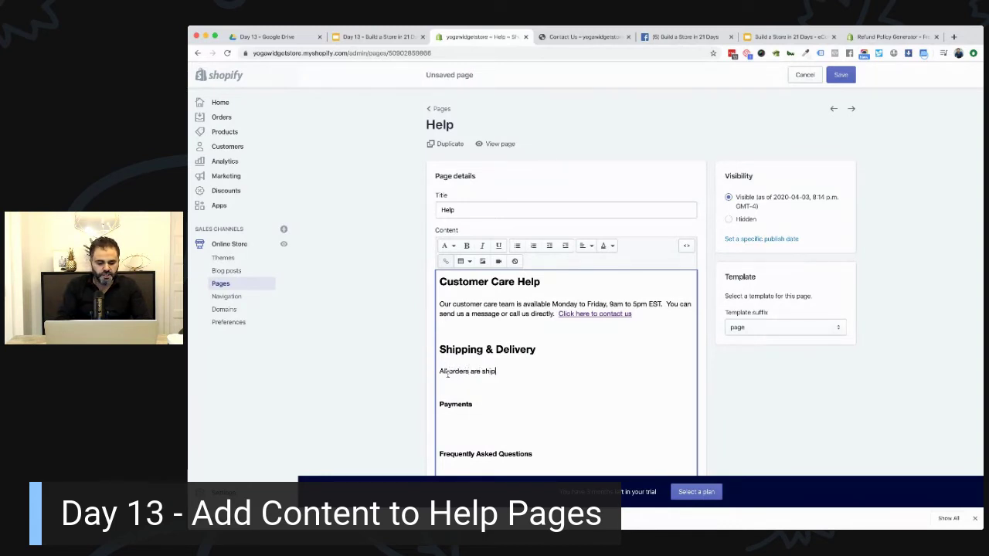
{"action": "type", "text": "ped and d"}
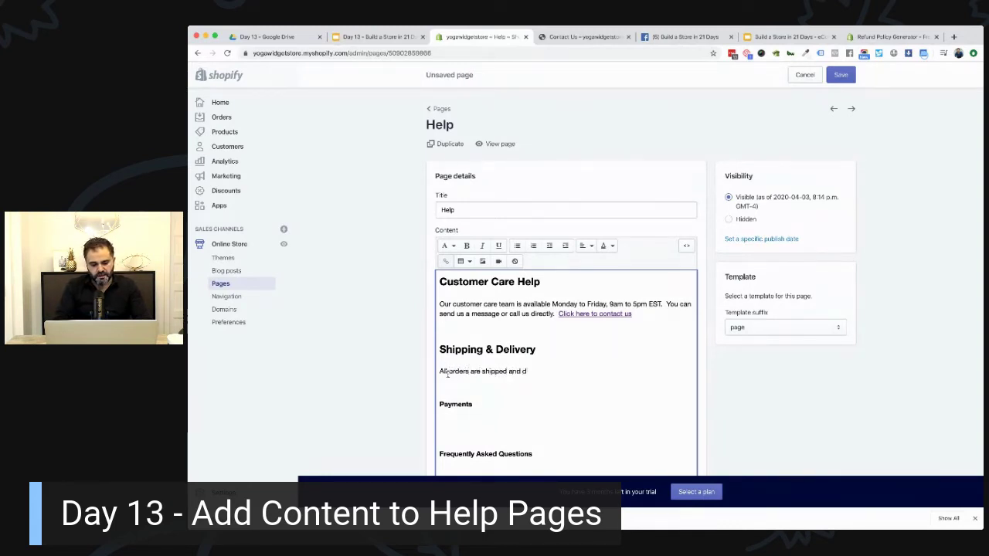
{"action": "type", "text": "elivered b"}
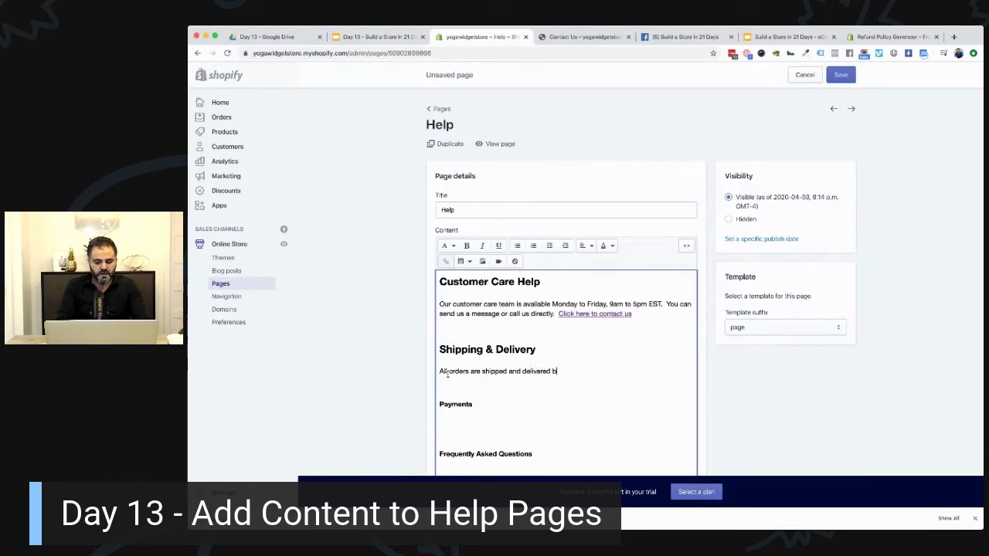
{"action": "type", "text": "y USPS.  We currently offer "}
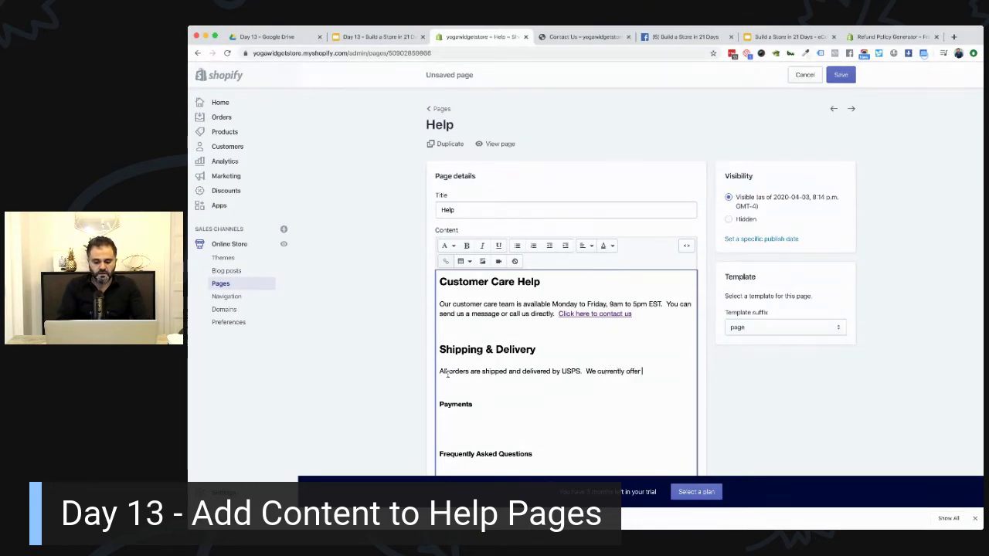
{"action": "type", "text": "2 ship"}
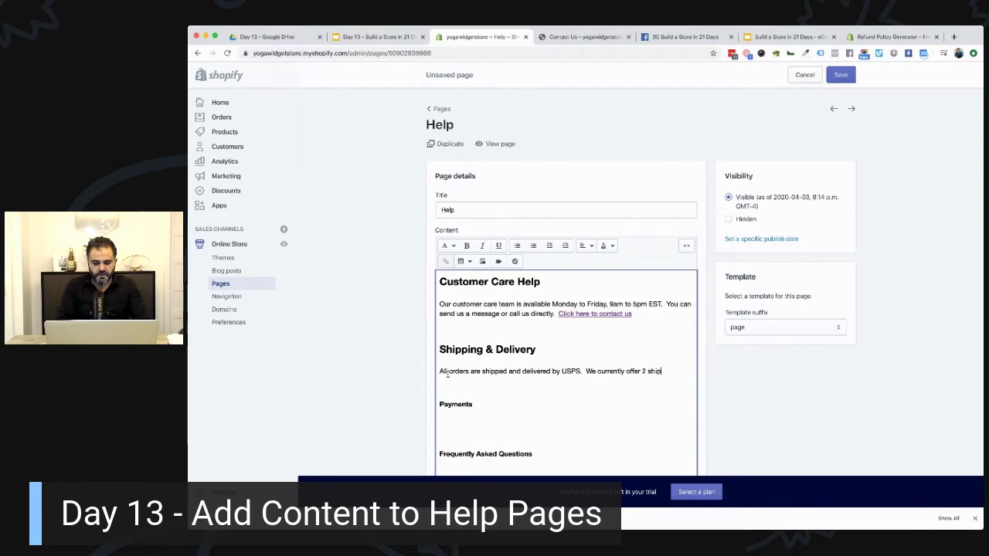
{"action": "type", "text": "ping methods with in the uUnited Sates."}
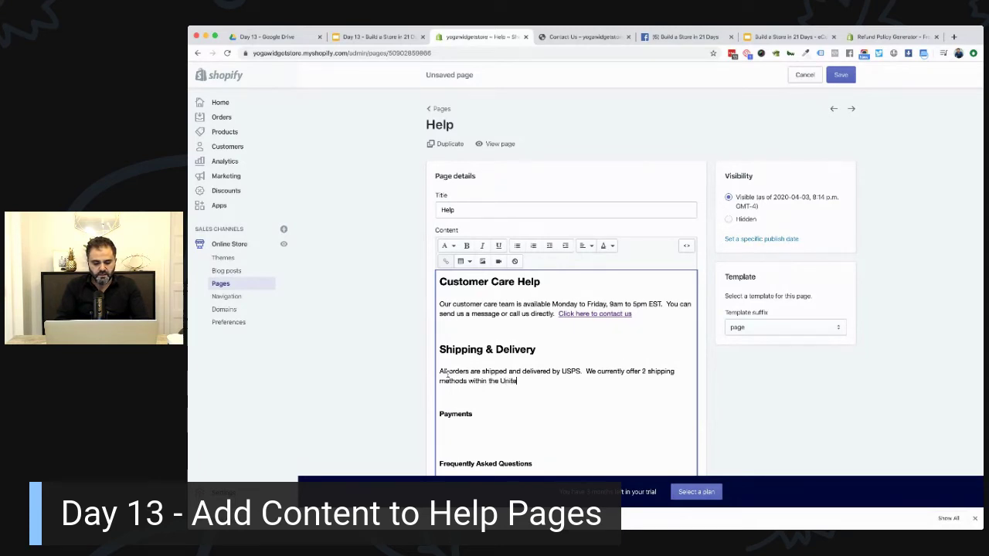
{"action": "key", "text": "Return"}
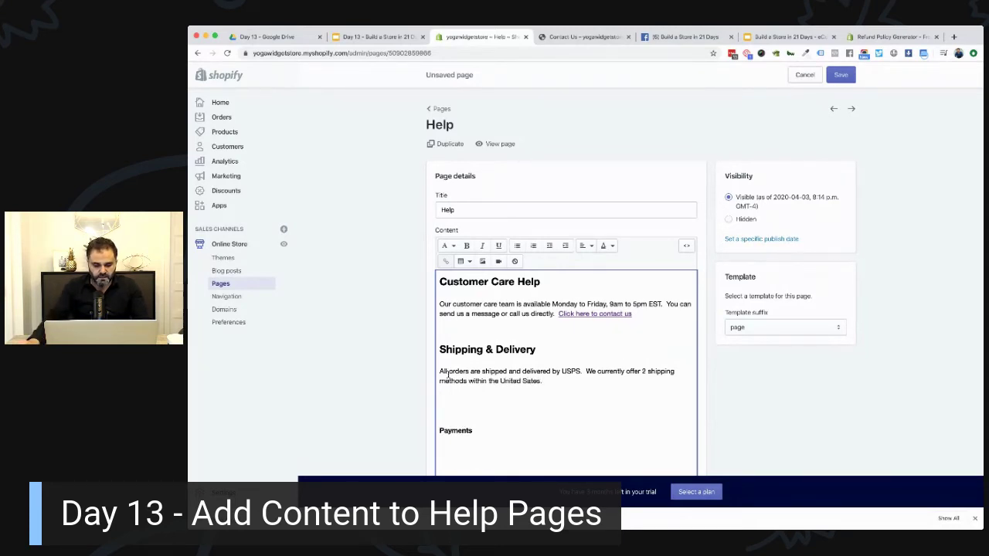
Add a numbered list below the shipping paragraph with the items "Standard First Mail" and "Express Shipping".
{"action": "left_click", "coordinate": [531, 247]}
{"action": "type", "text": "Standar"}
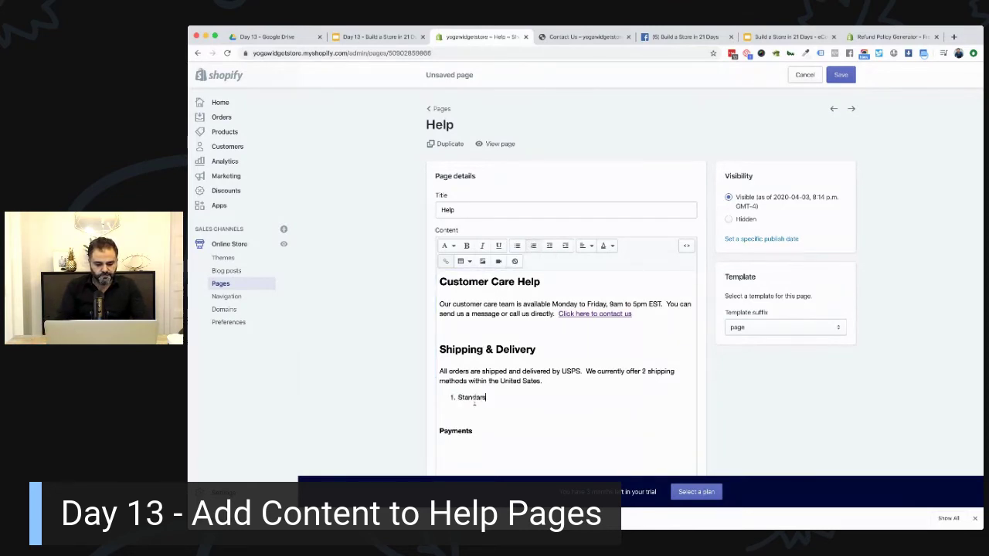
{"action": "type", "text": "d"}
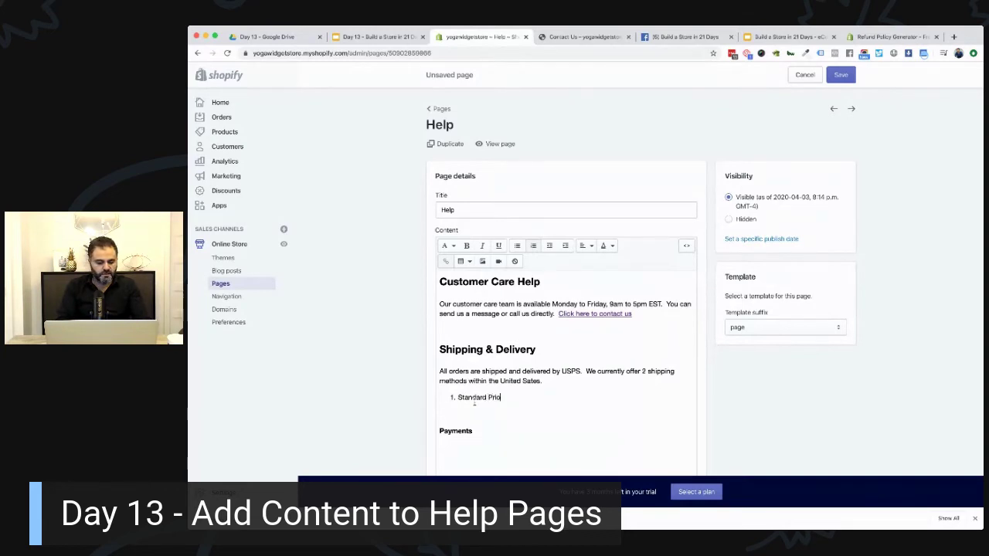
{"action": "type", "text": " First "}
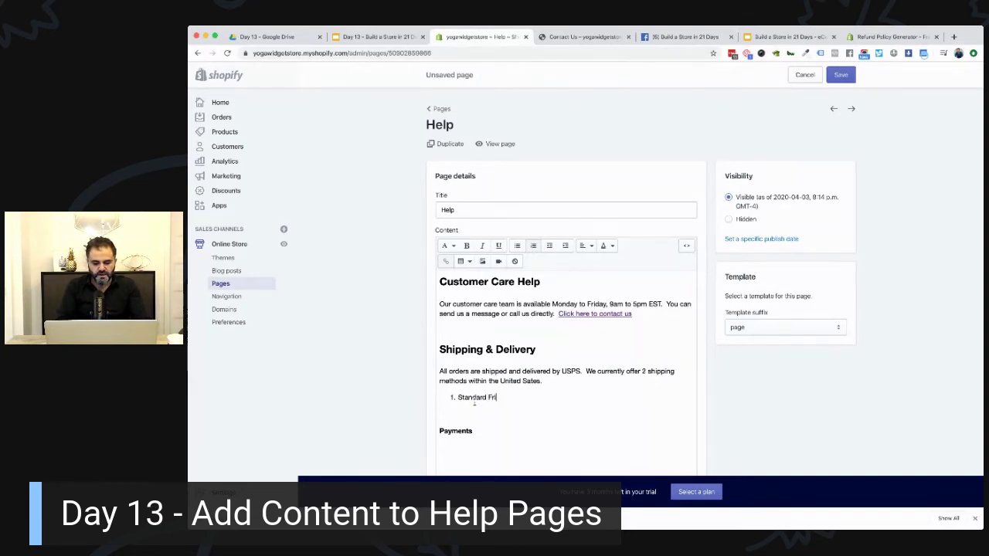
{"action": "type", "text": "Mail"}
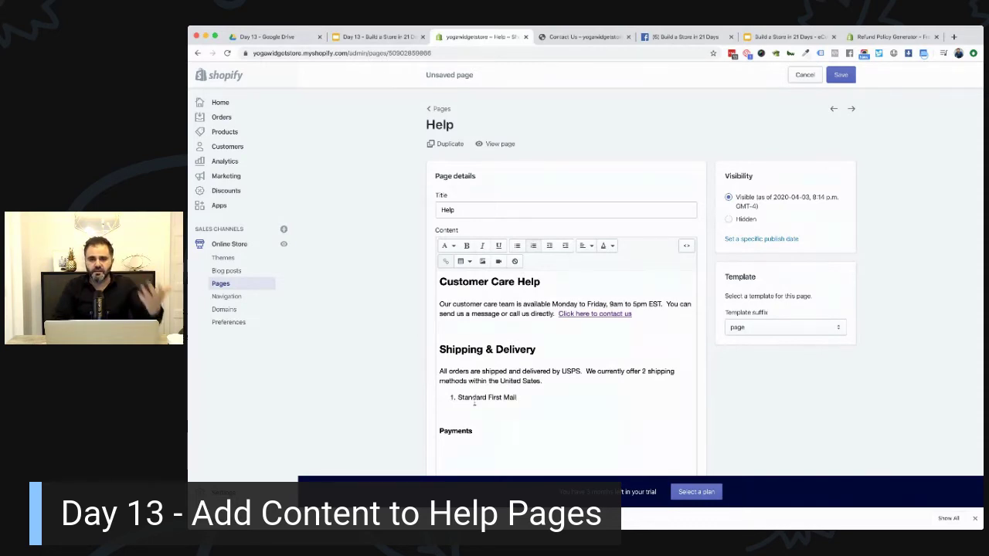
{"action": "key", "text": "Return"}
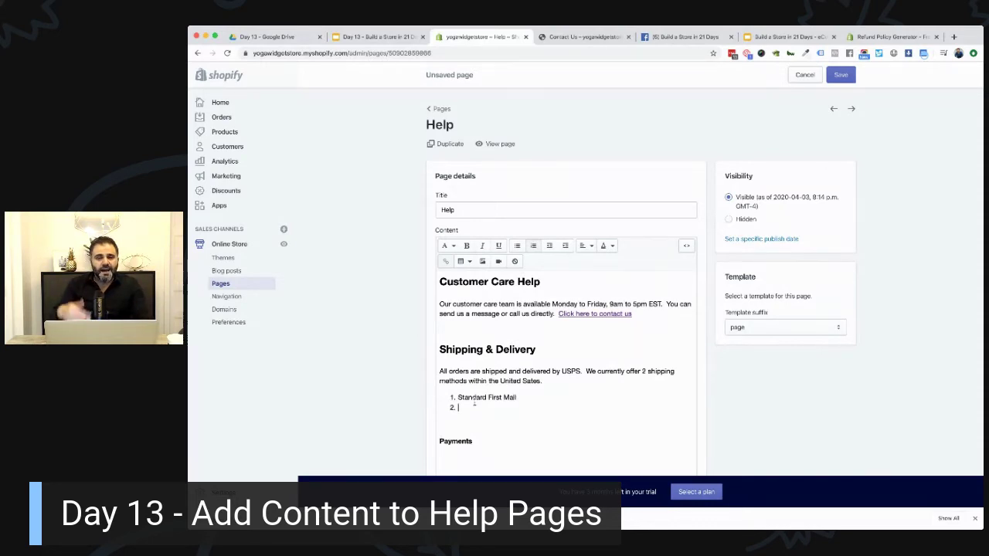
{"action": "type", "text": "Express"}
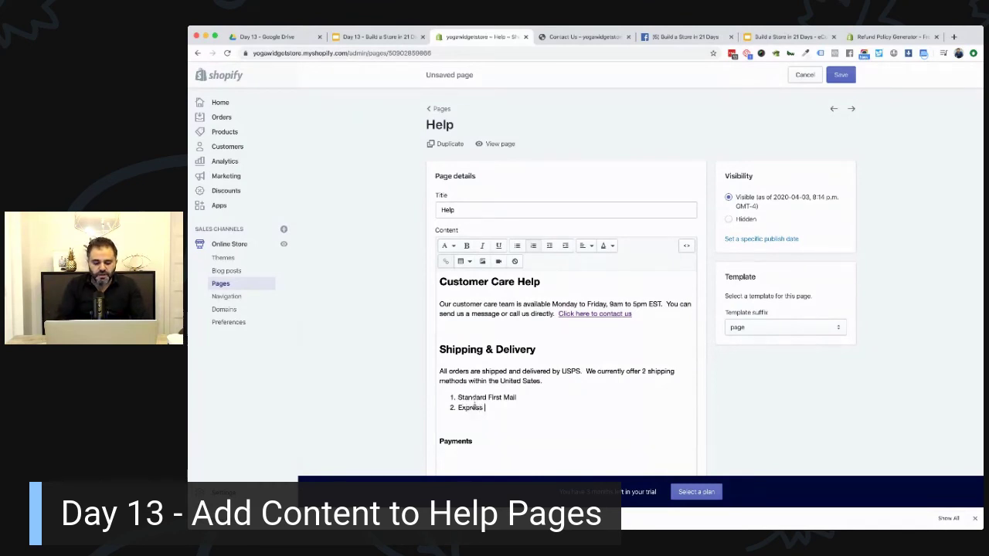
{"action": "type", "text": " Shipping"}
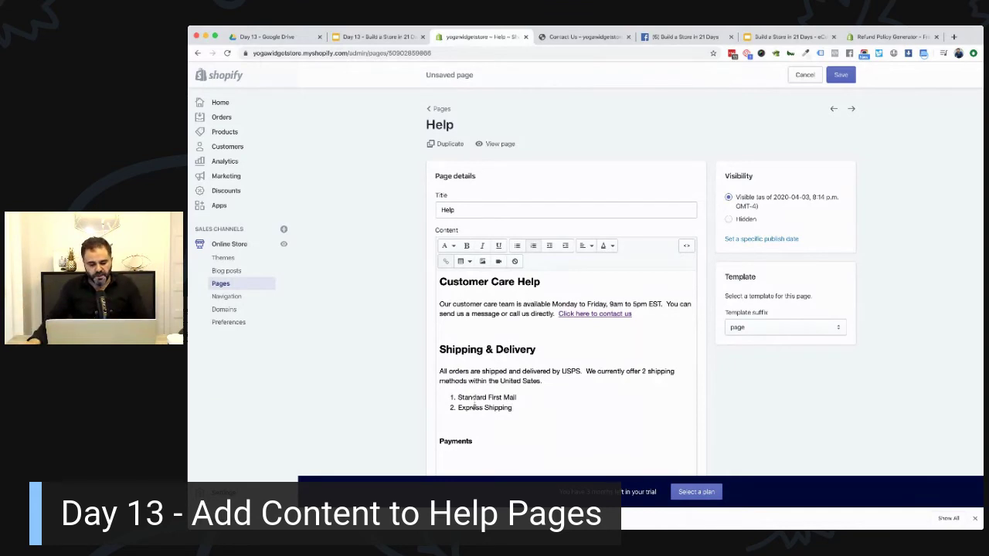
Add an unnumbered line reading "Delivery Times" below the numbered list of shipping methods.
{"action": "scroll", "coordinate": [551, 407], "scroll_direction": "down", "scroll_amount": 1}
{"action": "left_click", "coordinate": [548, 398]}
{"action": "key", "text": "Return"}
{"action": "type", "text": "Delive"}
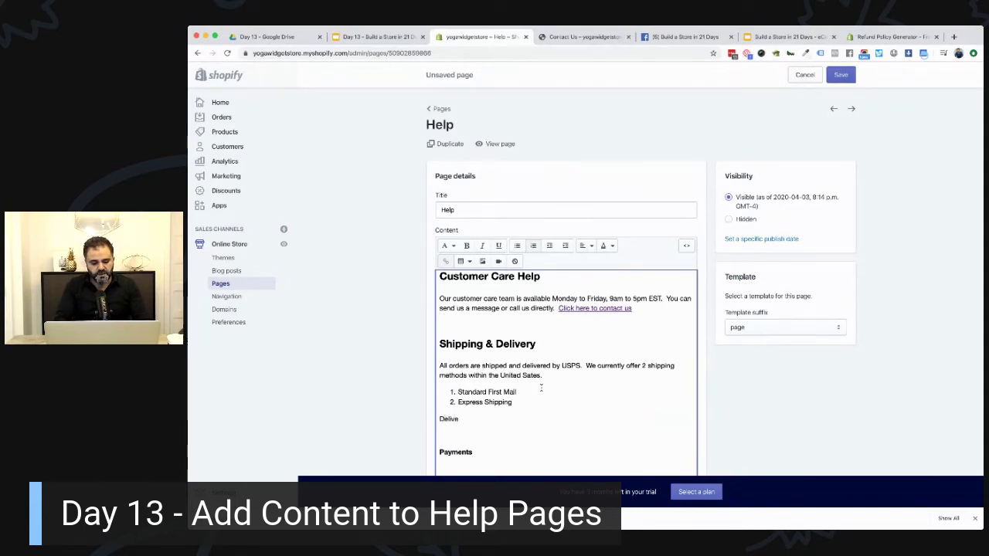
{"action": "type", "text": "ry Times"}
Append "- $10 flat fee per order" to the Standard First Mail item and "- $30 flat fee per order" to the Express Shipping item.
{"action": "left_click", "coordinate": [558, 391]}
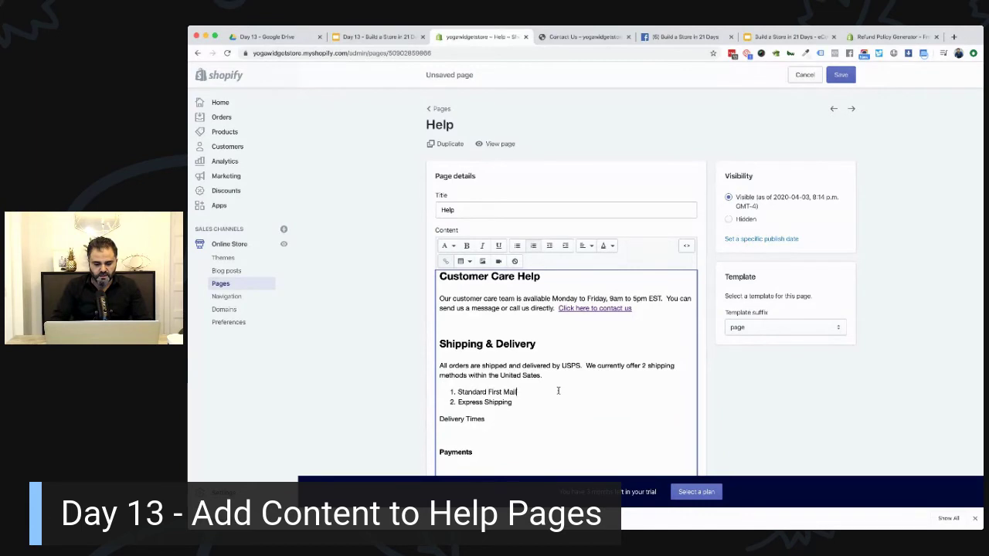
{"action": "type", "text": "- $10 flat fee per orde"}
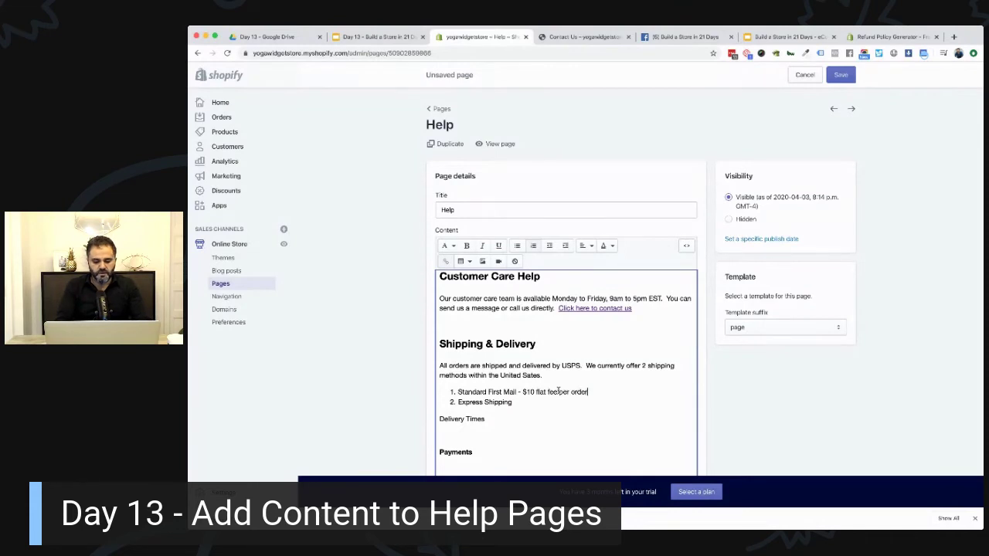
{"action": "type", "text": "r Express Shipping - $"}
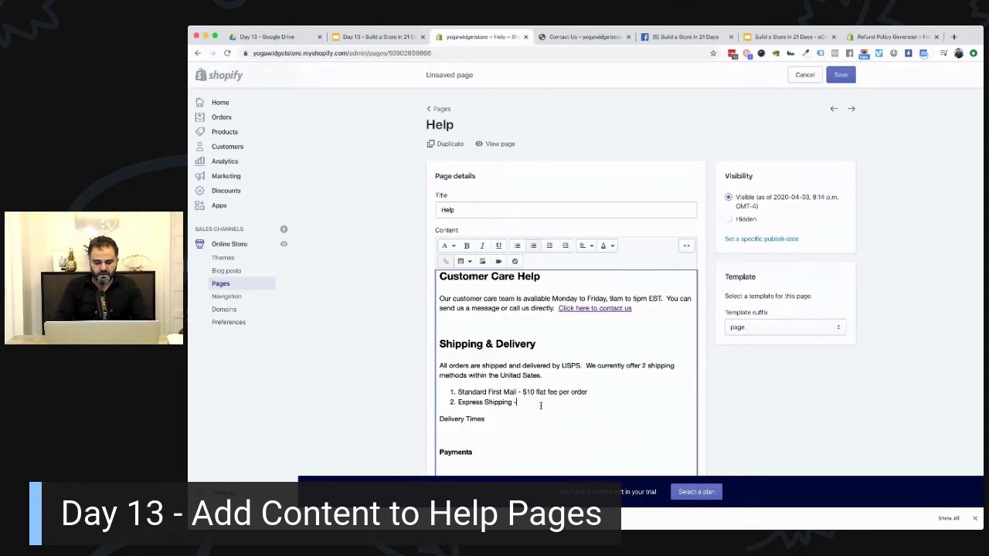
{"action": "type", "text": "30"}
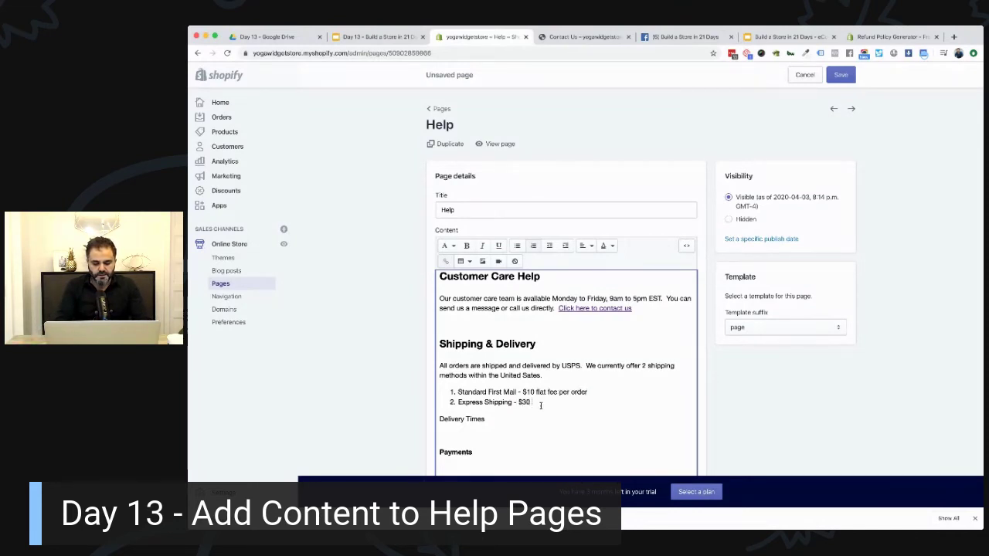
{"action": "type", "text": " flat fee per order"}
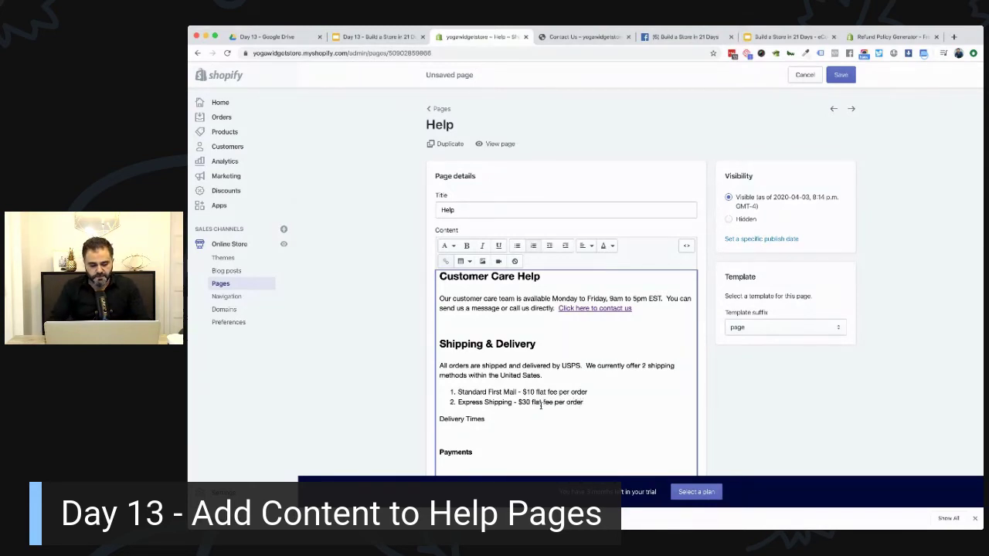
Format the "Delivery Times" line as Heading 3.
{"action": "left_click_drag", "start_coordinate": [485, 418], "coordinate": [404, 425]}
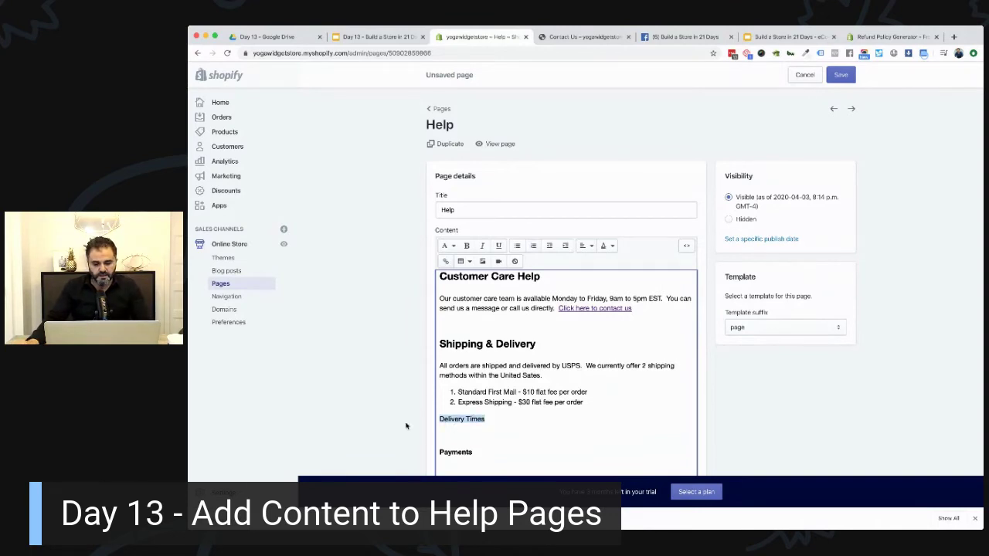
{"action": "left_click", "coordinate": [454, 245]}
{"action": "left_click", "coordinate": [451, 168]}
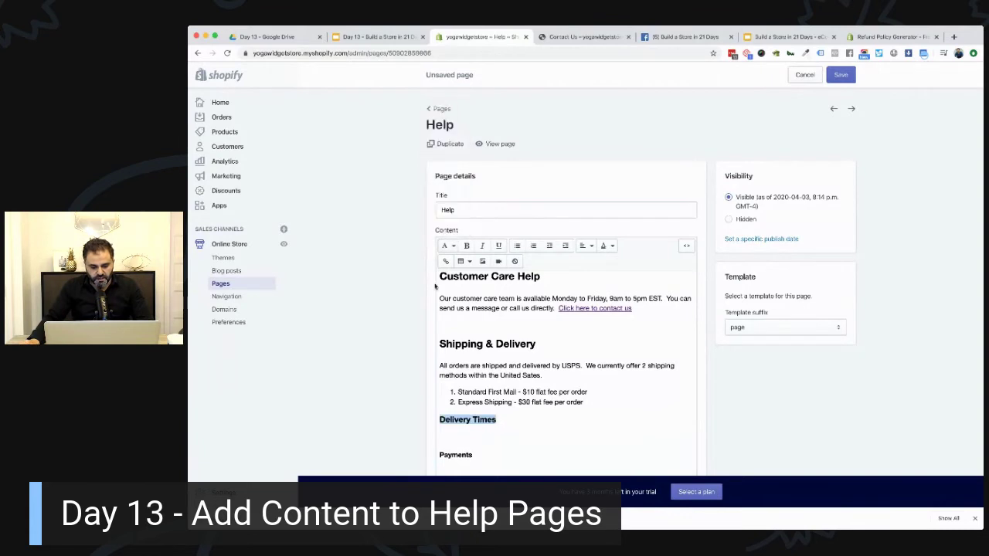
Insert a line reading "Shipping Options" between the Shipping & Delivery heading and the paragraph about USPS orders.
{"action": "scroll", "coordinate": [489, 343], "scroll_direction": "down", "scroll_amount": 1}
{"action": "left_click", "coordinate": [486, 326]}
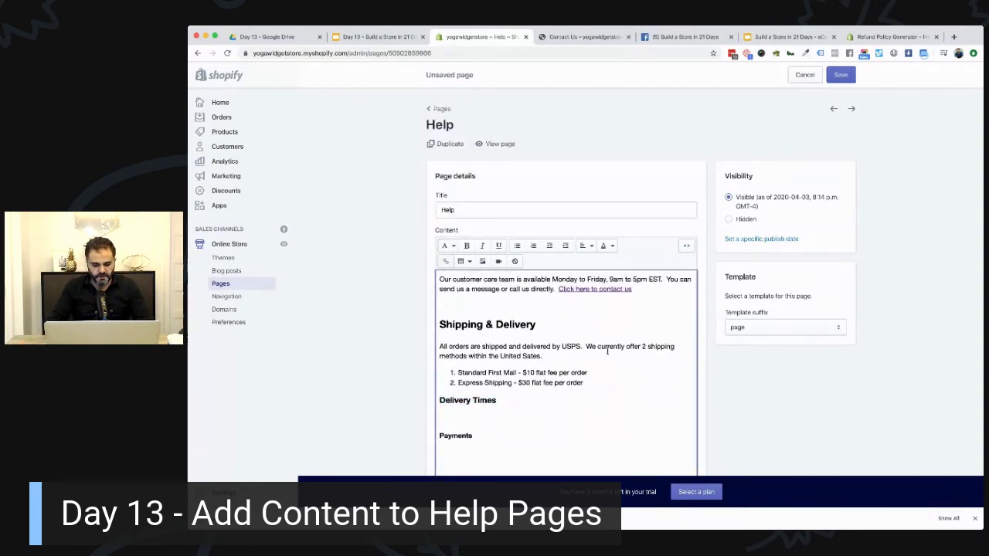
{"action": "left_click", "coordinate": [439, 346]}
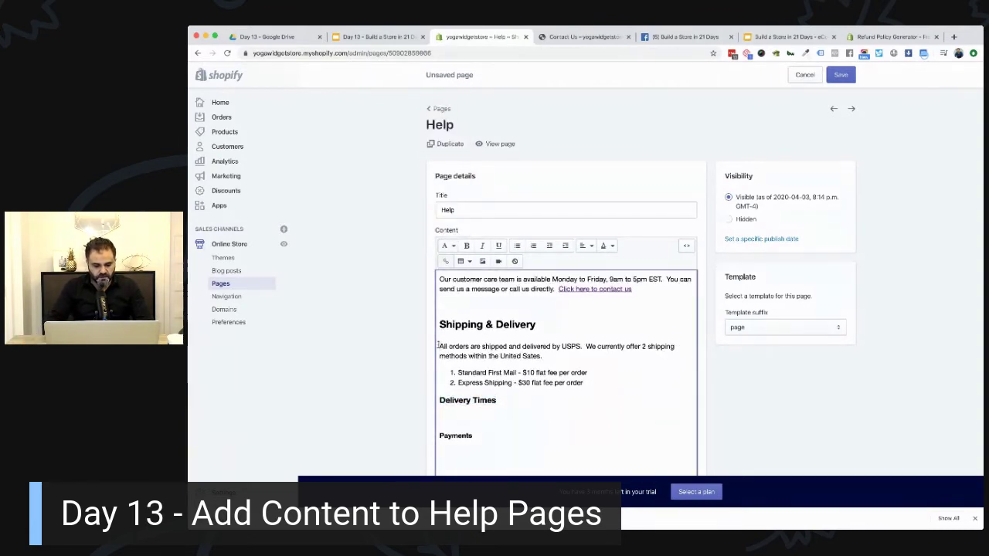
{"action": "key", "text": "Return"}
{"action": "type", "text": "Shipping"}
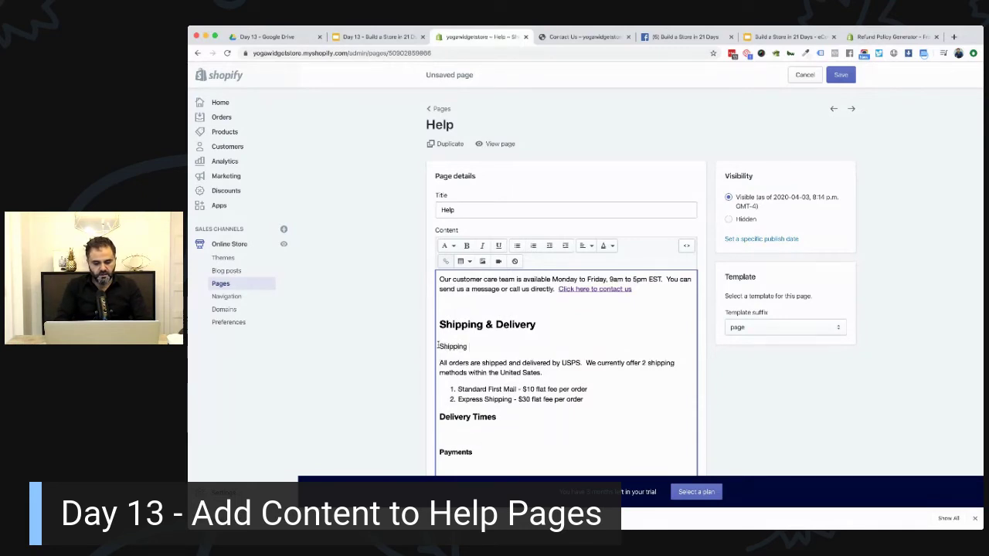
{"action": "type", "text": " Options"}
Format the "Shipping Options" line as Heading 3.
{"action": "key", "text": "shift+alt+Left"}
{"action": "key", "text": "shift+alt+Left"}
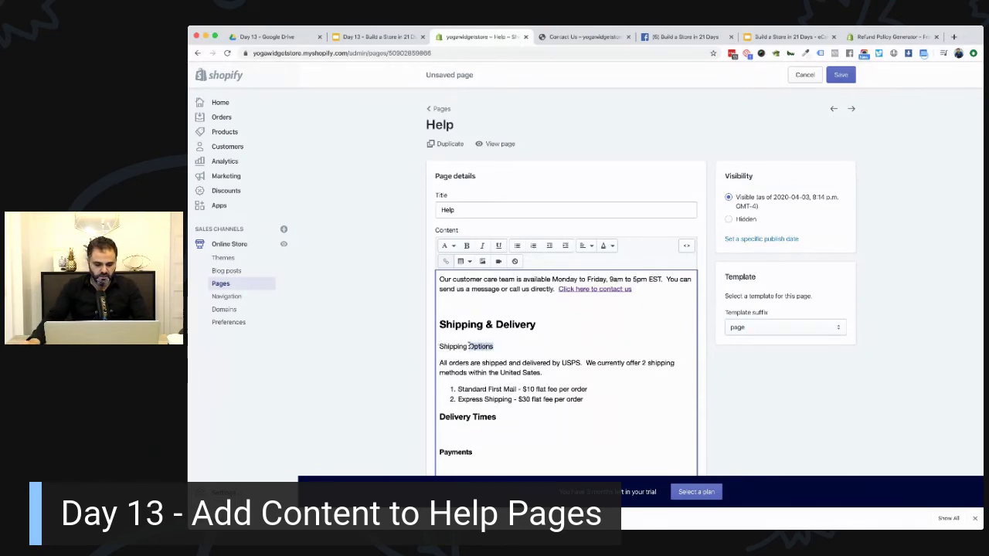
{"action": "key", "text": "super+b"}
{"action": "key", "text": "super+b"}
{"action": "left_click", "coordinate": [447, 246]}
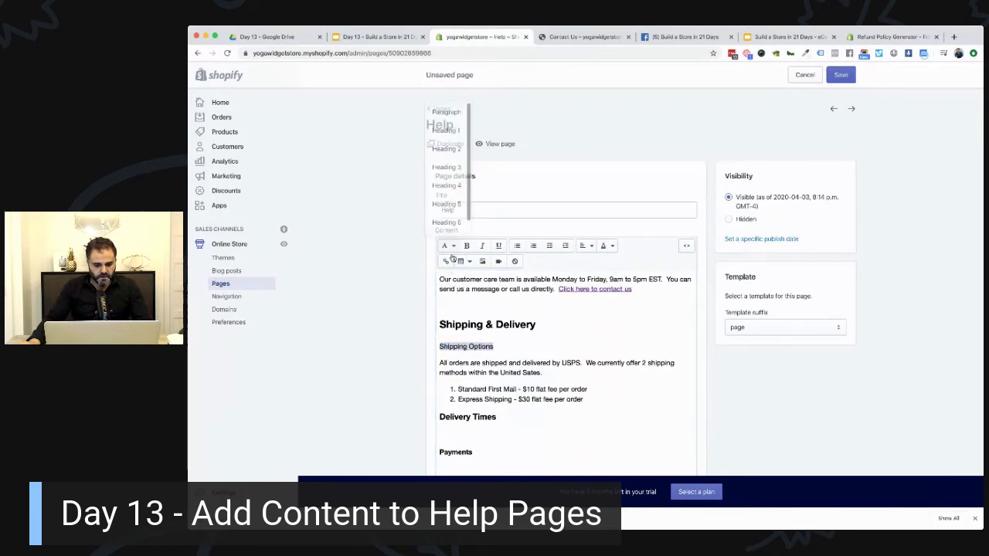
{"action": "left_click", "coordinate": [448, 169]}
{"action": "left_click", "coordinate": [524, 346]}
Write "All order ship within 1-2 business days. Delivery times are follows:" under the Delivery Times heading and start a new line below it.
{"action": "scroll", "coordinate": [524, 346], "scroll_direction": "down", "scroll_amount": 1}
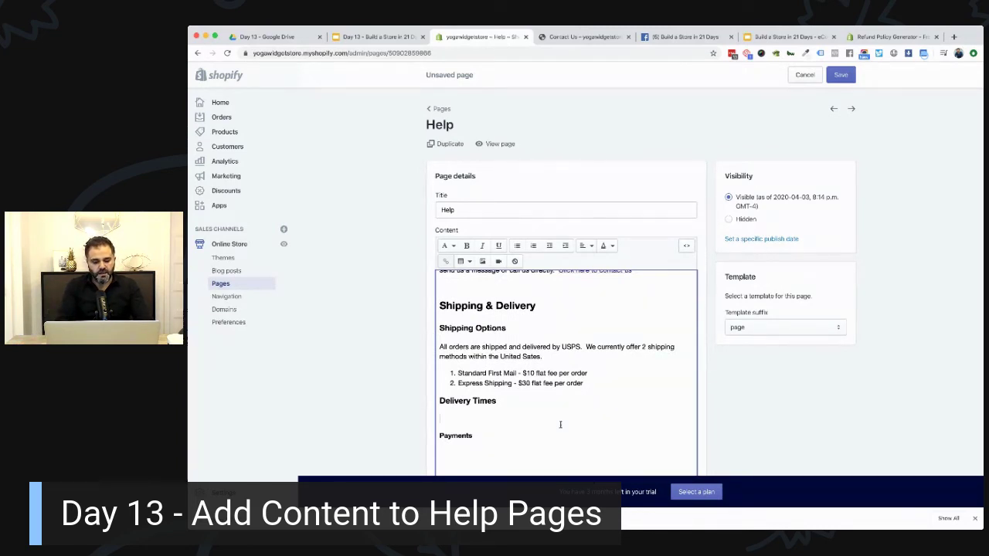
{"action": "type", "text": "All order"}
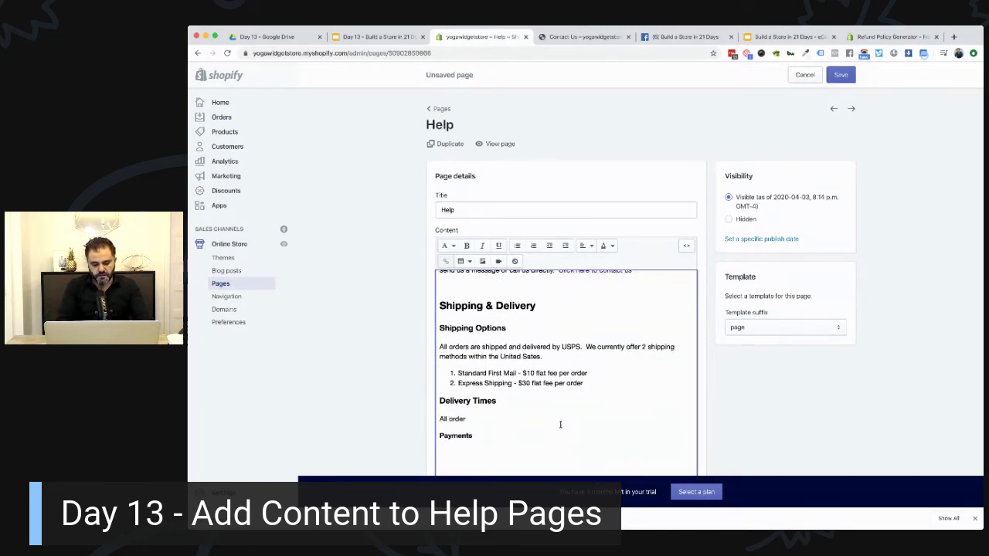
{"action": "type", "text": " ship within 1-2 busines"}
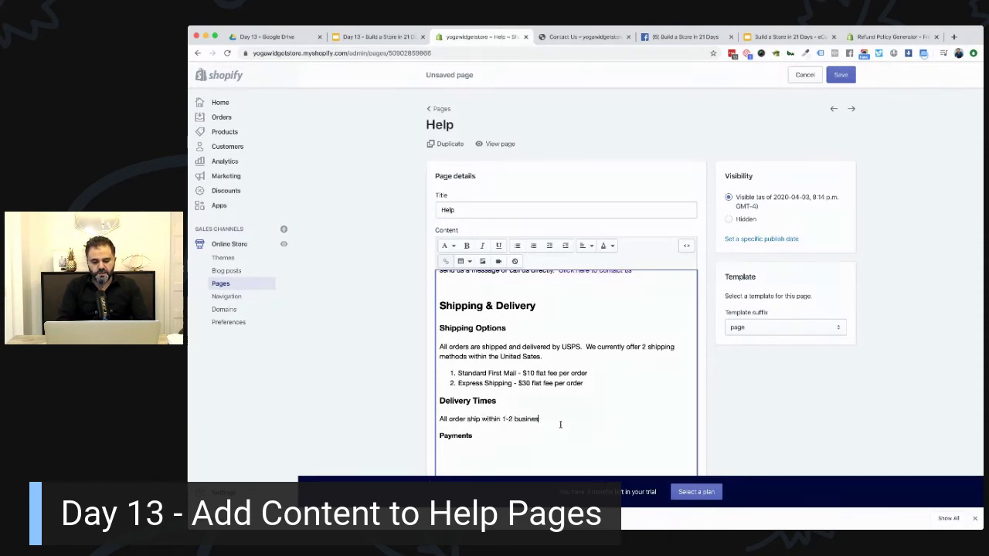
{"action": "type", "text": "s days"}
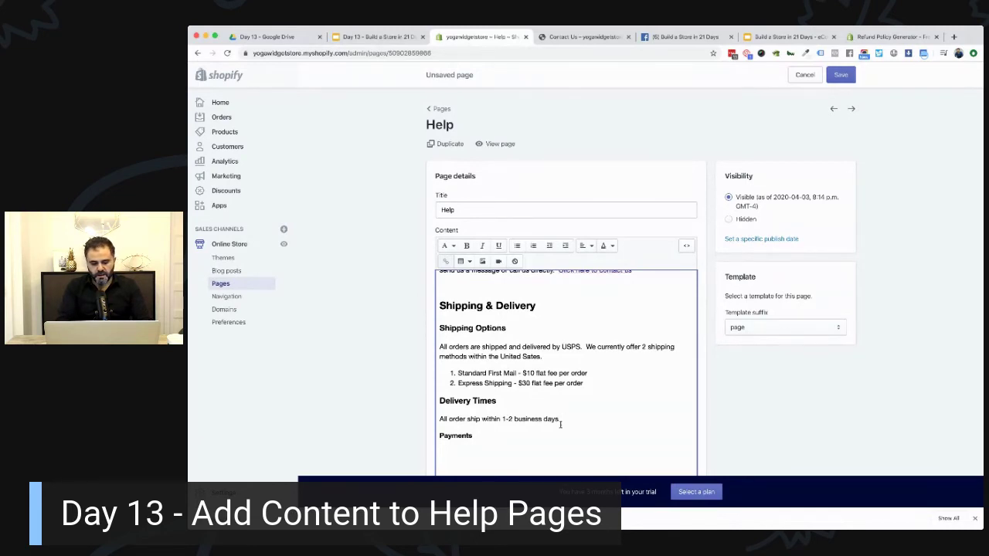
{"action": "type", "text": ". Delivery times fo"}
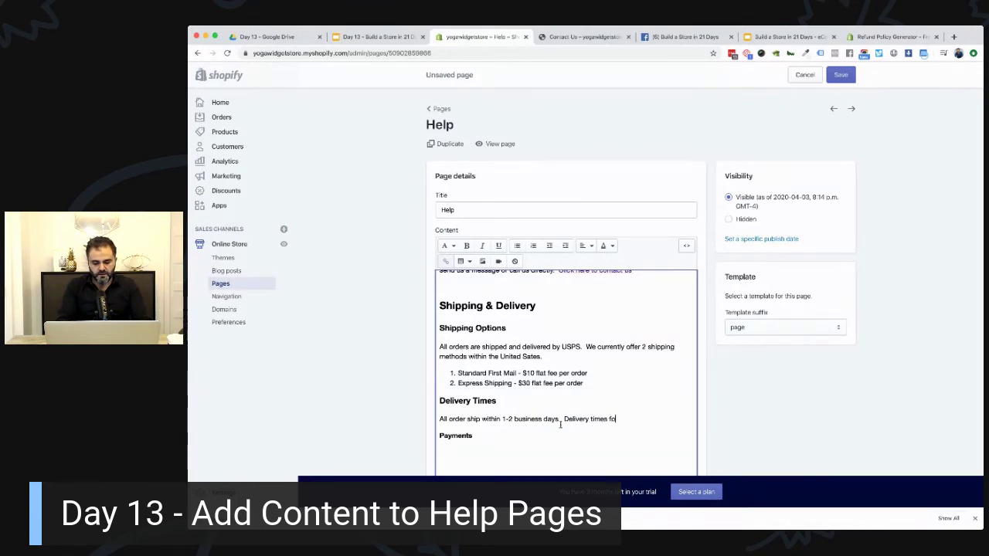
{"action": "key", "text": "BackSpace"}
{"action": "key", "text": "BackSpace"}
{"action": "type", "text": "are follows:"}
{"action": "key", "text": "Return"}
{"action": "key", "text": "Return"}
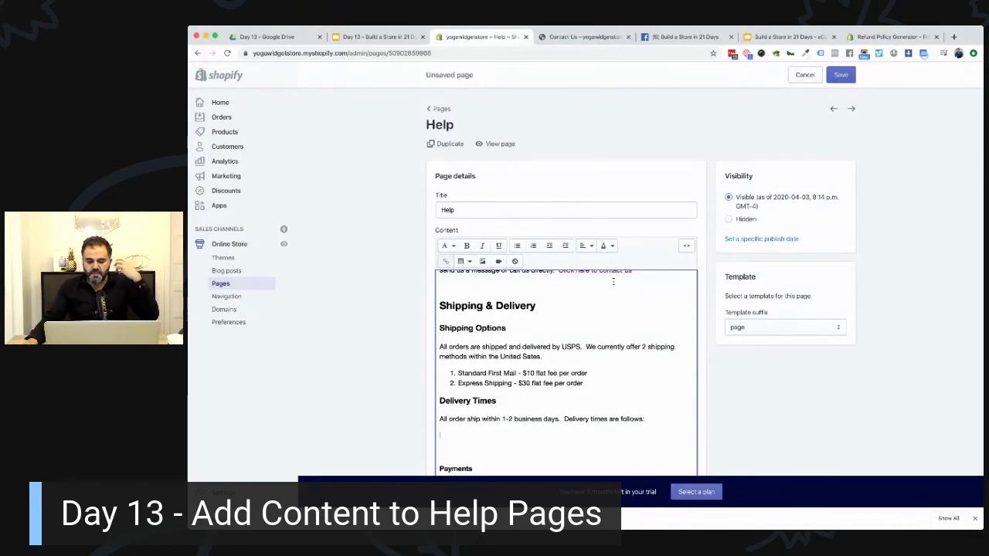
Start a bulleted list below the Delivery Times sentence with a first item for standard mail.
{"action": "left_click", "coordinate": [517, 245]}
{"action": "type", "text": "Standar Mai"}
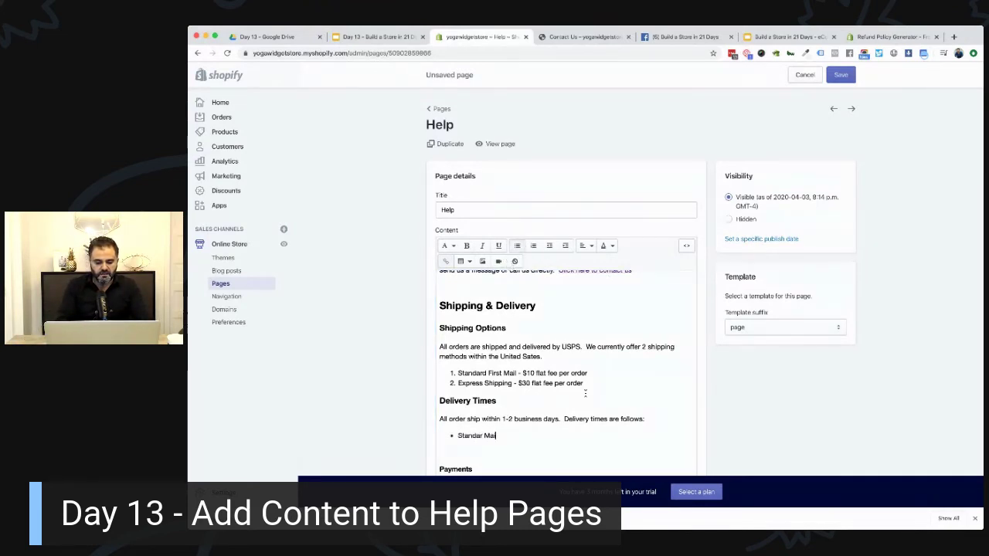
{"action": "type", "text": "l"}
Shorten the method names in the numbered Shipping Options list to "Standard" and "Express".
{"action": "double_click", "coordinate": [502, 372]}
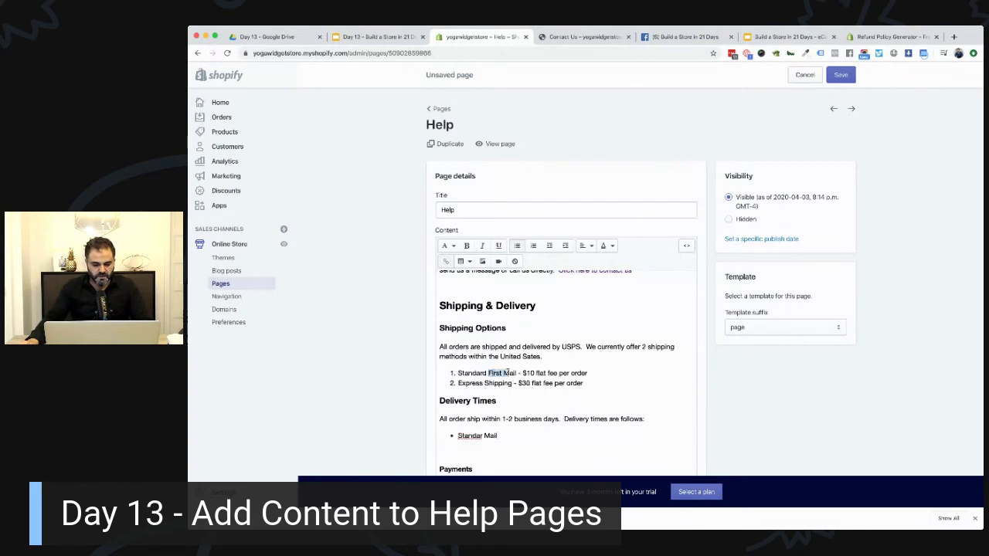
{"action": "key", "text": "BackSpace"}
{"action": "key", "text": "shift+Right"}
{"action": "key", "text": "shift+Right"}
{"action": "key", "text": "shift+Right"}
{"action": "key", "text": "shift+Right"}
{"action": "key", "text": "BackSpace"}
{"action": "key", "text": "shift+Right"}
{"action": "key", "text": "shift+Right"}
{"action": "key", "text": "shift+Right"}
{"action": "key", "text": "shift+Right"}
{"action": "key", "text": "shift+Right"}
{"action": "key", "text": "shift+Right"}
{"action": "key", "text": "shift+Right"}
{"action": "key", "text": "shift+Right"}
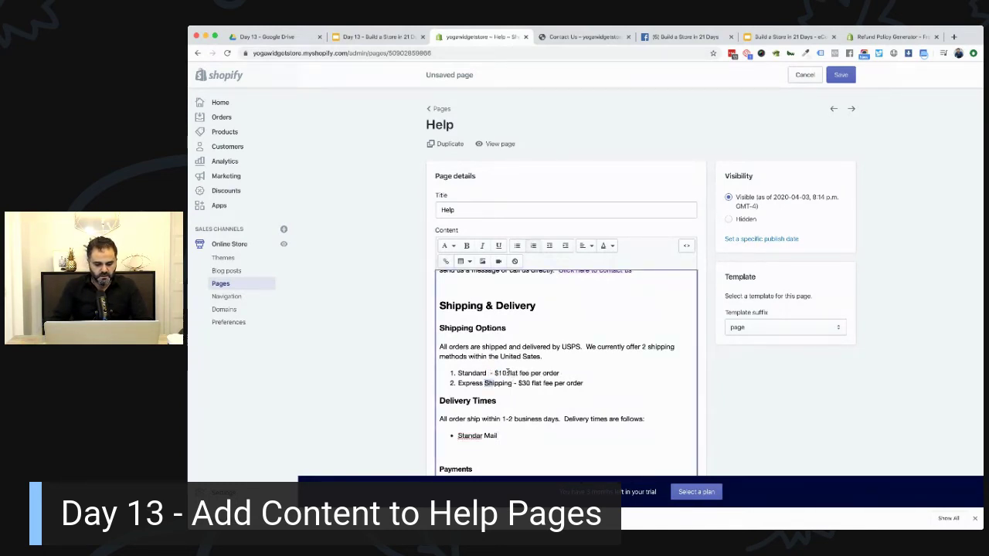
{"action": "key", "text": "BackSpace"}
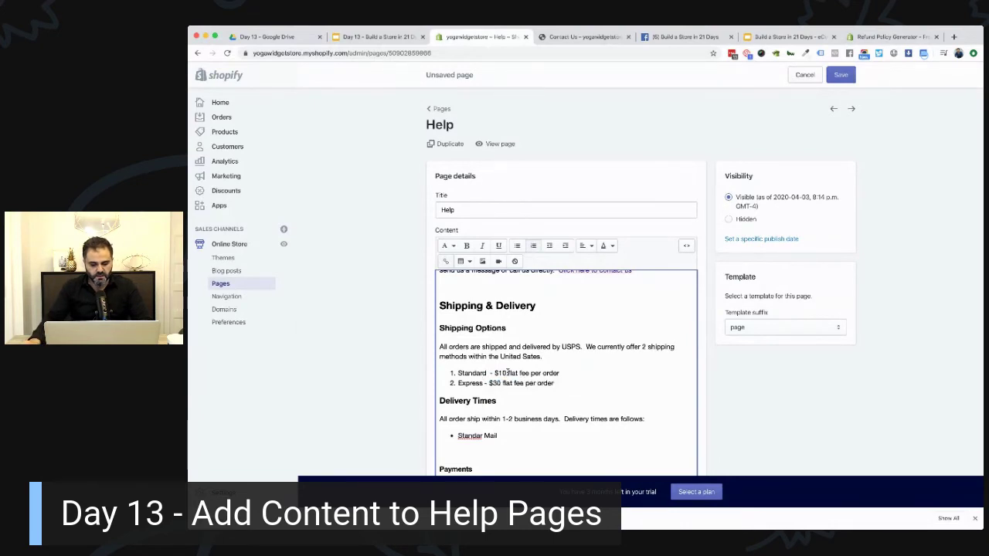
Rewrite the bullet under Delivery Times as "Standard - 4-7 Business Days".
{"action": "left_click_drag", "start_coordinate": [517, 435], "coordinate": [481, 436]}
{"action": "type", "text": "d - 3"}
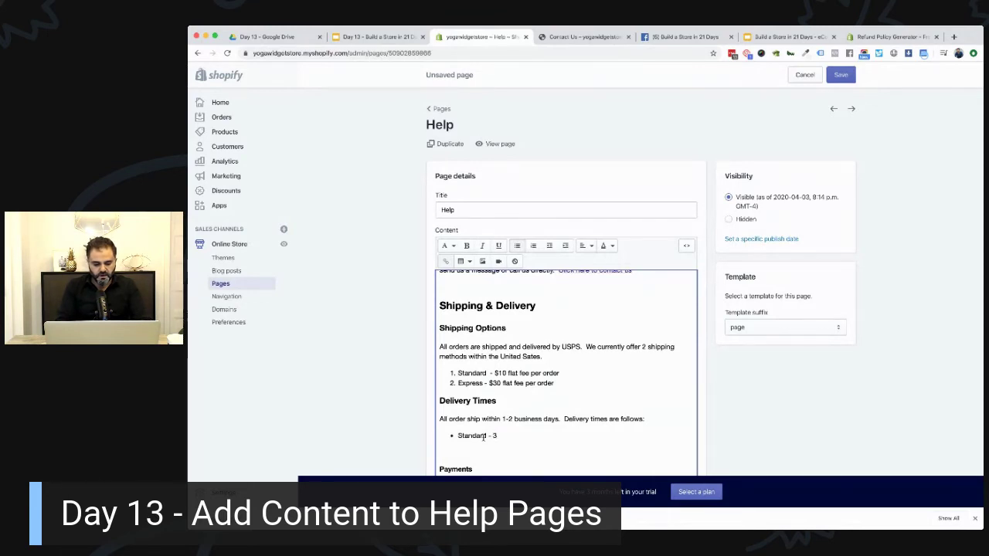
{"action": "key", "text": "BackSpace"}
{"action": "type", "text": "4-6"}
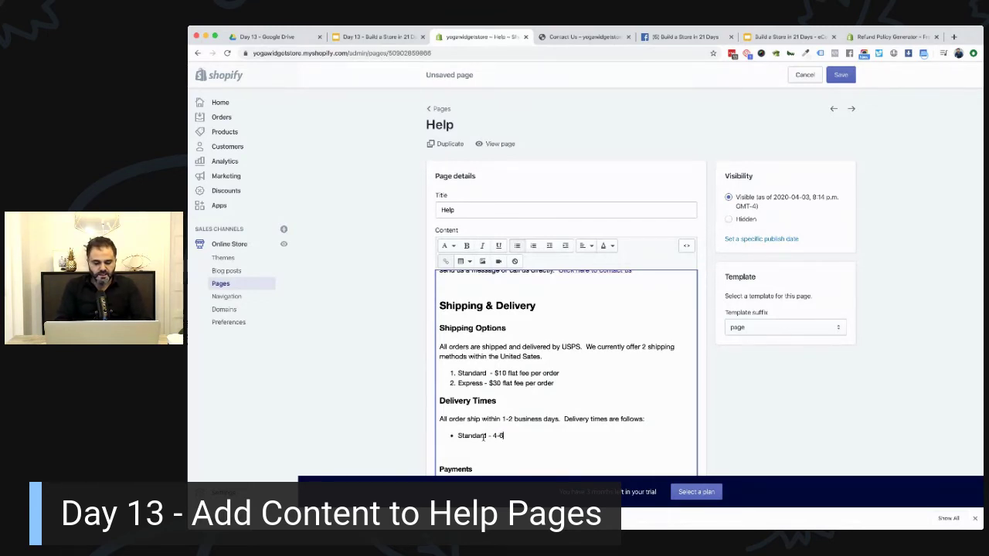
{"action": "key", "text": "BackSpace"}
{"action": "key", "text": "BackSpace"}
{"action": "type", "text": "-7 B"}
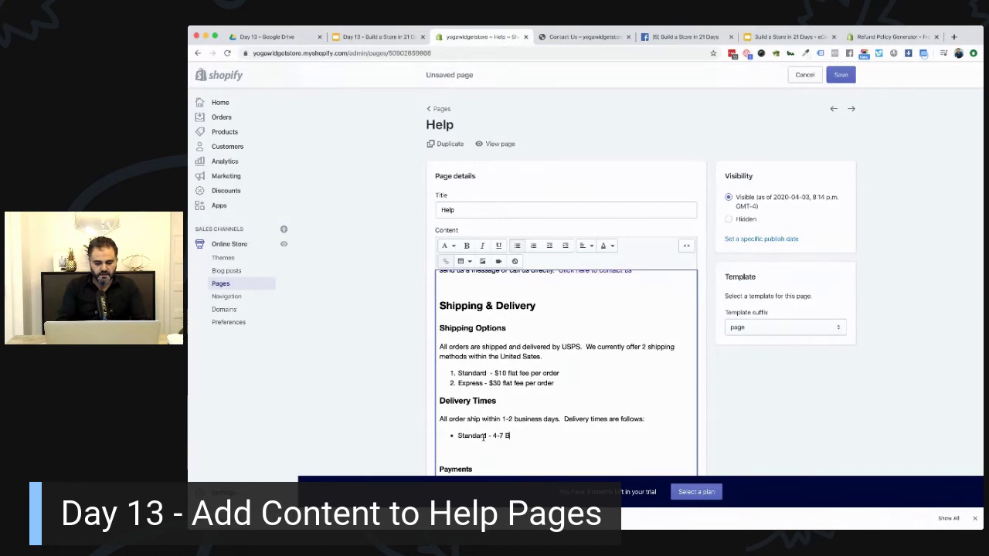
{"action": "type", "text": "usiness Da"}
{"action": "type", "text": "ys"}
Add a second Delivery Times bullet reading "Express - 2-4 Business Das".
{"action": "key", "text": "Return"}
{"action": "type", "text": "Express -"}
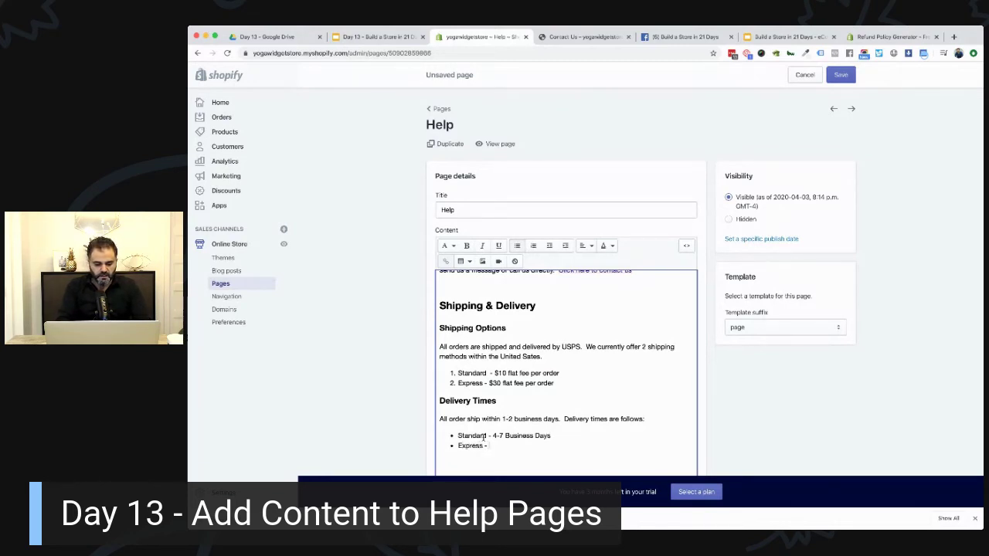
{"action": "type", "text": " 2-"}
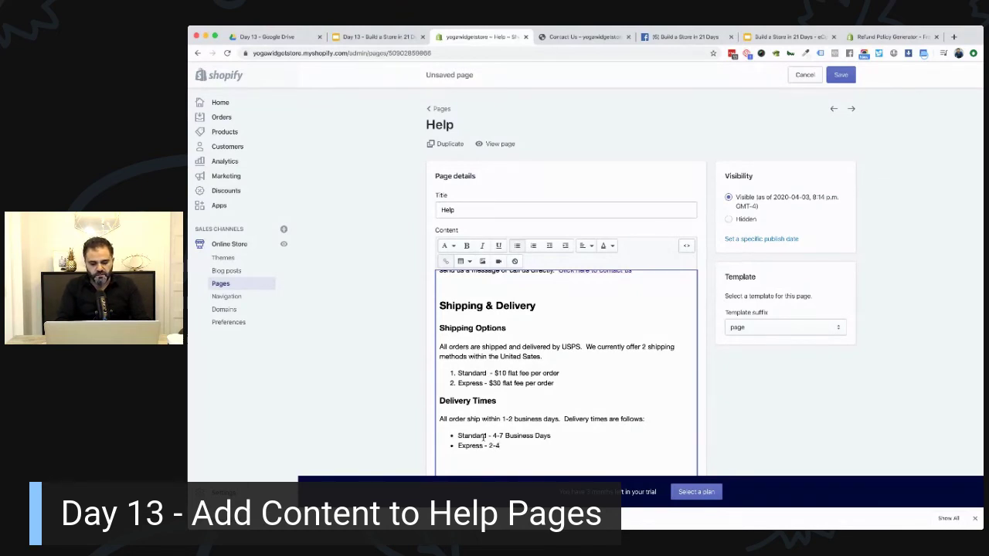
{"action": "type", "text": "4 Business Das"}
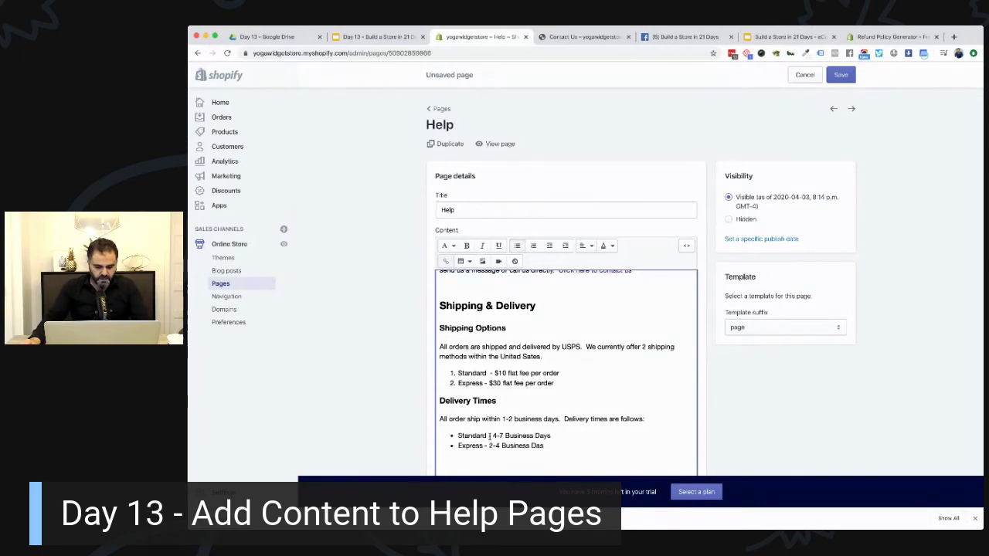
Replace the dashes after Standard and Express in the Delivery Times bullets with colons.
{"action": "key", "text": "BackSpace"}
{"action": "key", "text": "BackSpace"}
{"action": "type", "text": ":"}
{"action": "key", "text": "Down"}
{"action": "key", "text": "BackSpace"}
{"action": "key", "text": "BackSpace"}
{"action": "type", "text": ":"}
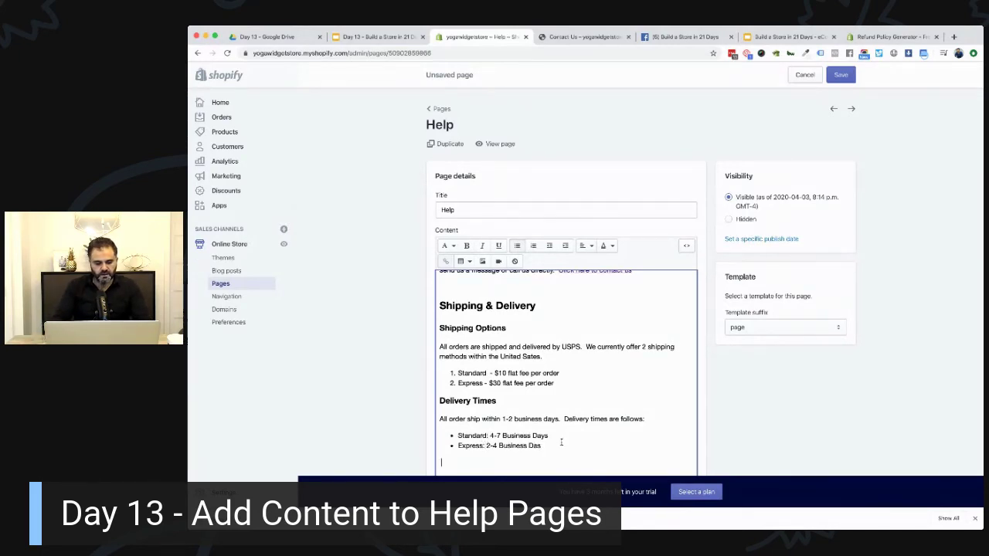
Write "For any additional questions, please contact us here." on the line below the Delivery Times bullets.
{"action": "scroll", "coordinate": [616, 393], "scroll_direction": "down", "scroll_amount": 1}
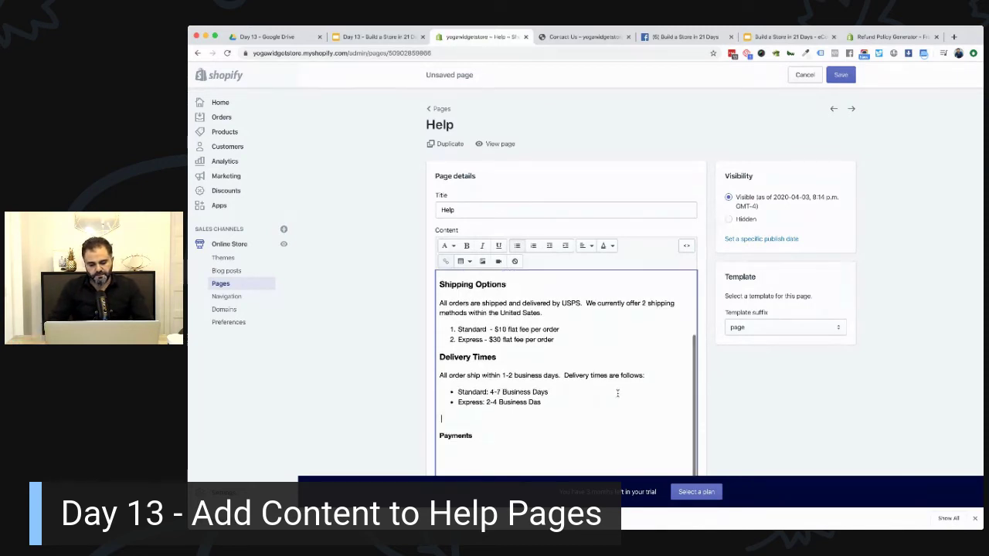
{"action": "type", "text": "or any addi"}
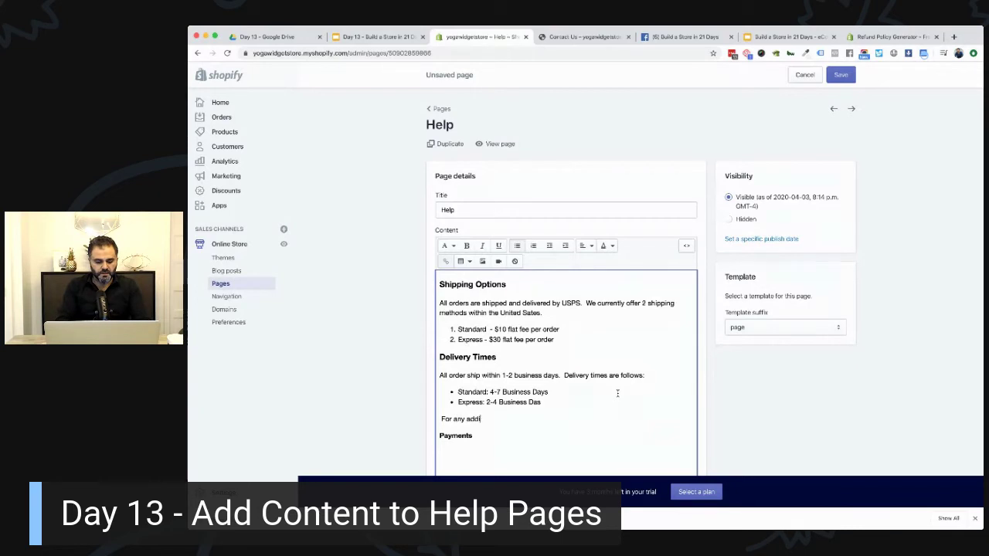
{"action": "type", "text": "tiona"}
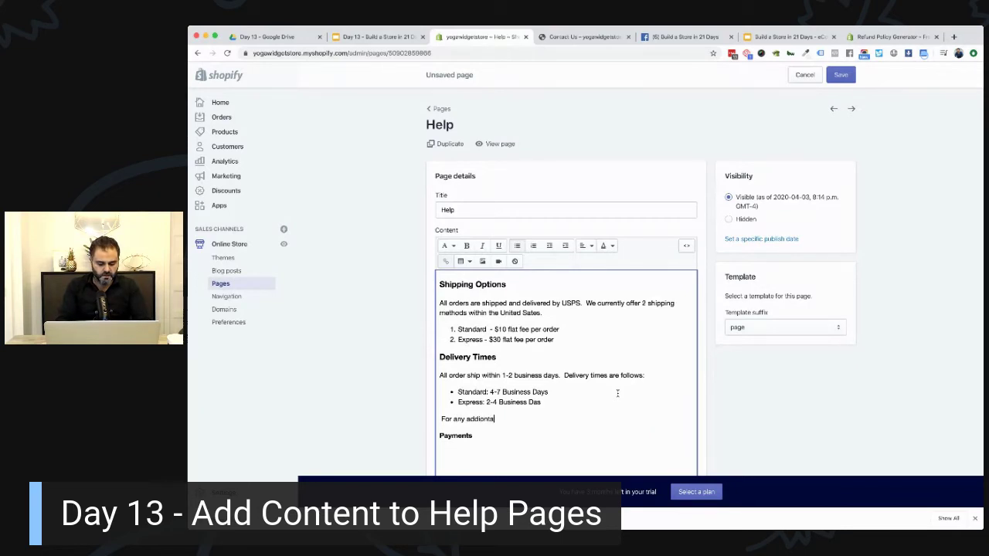
{"action": "key", "text": "BackSpace"}
{"action": "key", "text": "BackSpace"}
{"action": "key", "text": "BackSpace"}
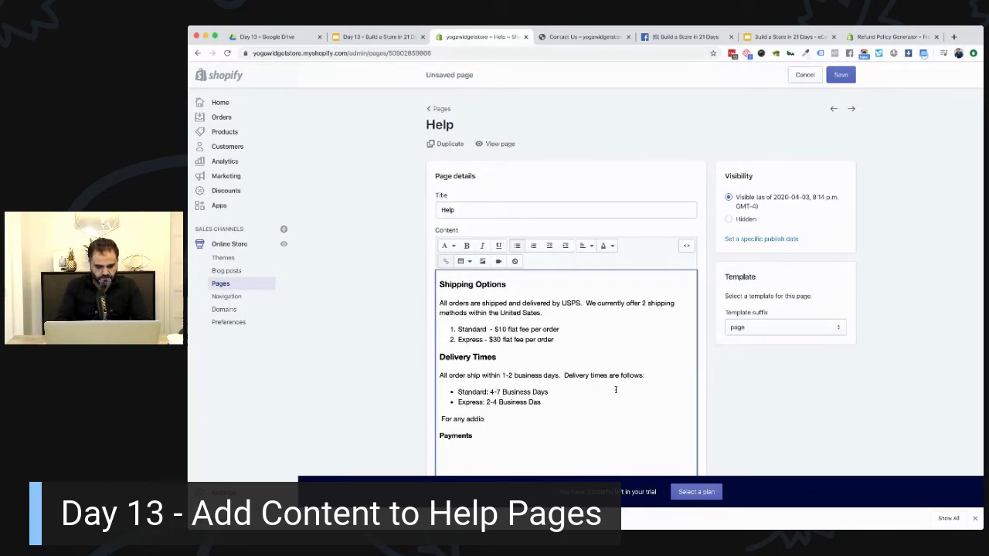
{"action": "key", "text": "BackSpace"}
{"action": "key", "text": "BackSpace"}
{"action": "type", "text": "itional questions"}
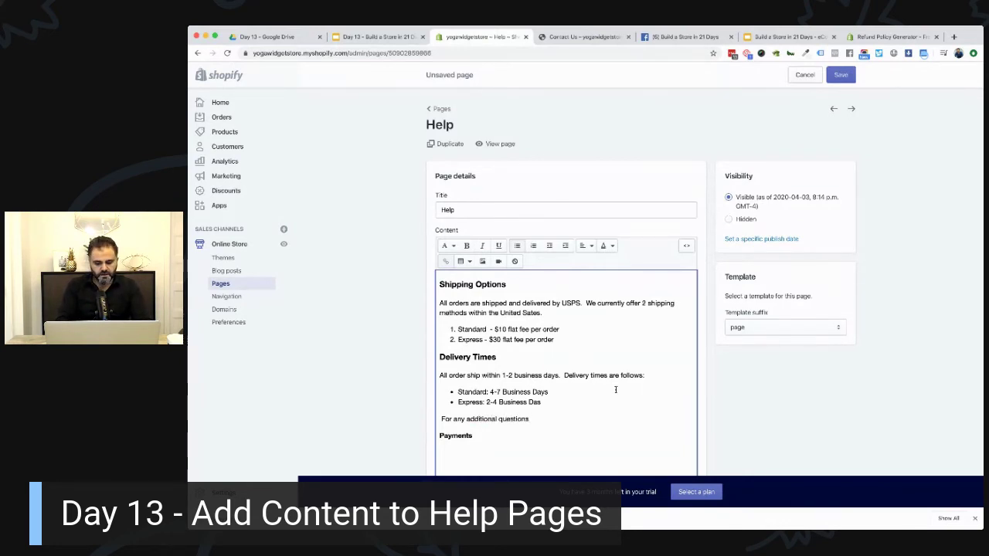
{"action": "type", "text": ", please contact us here."}
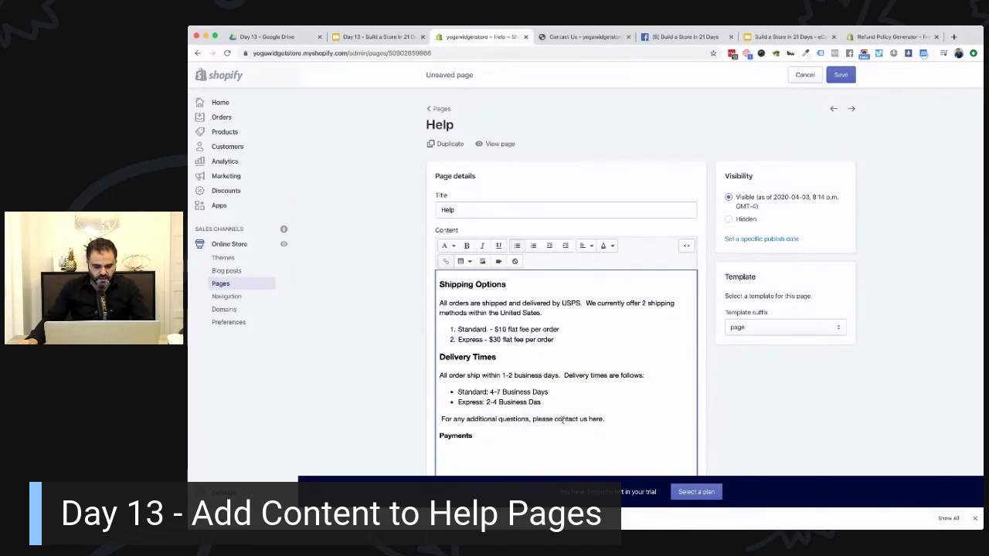
Link "contact us here" to the copied contact-us page URL with the link title "Contact us".
{"action": "left_click_drag", "start_coordinate": [555, 419], "coordinate": [603, 419]}
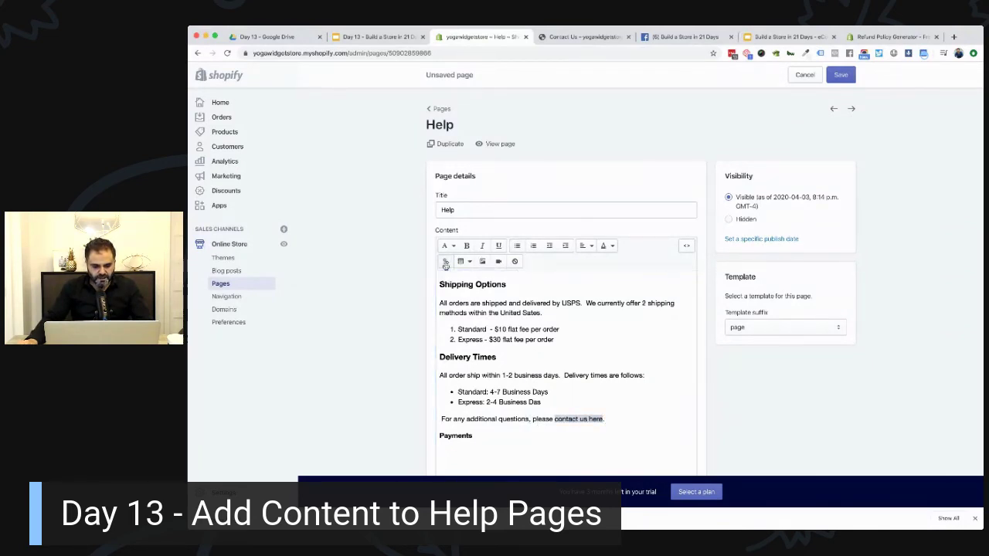
{"action": "left_click", "coordinate": [448, 261]}
{"action": "key", "text": "super+v"}
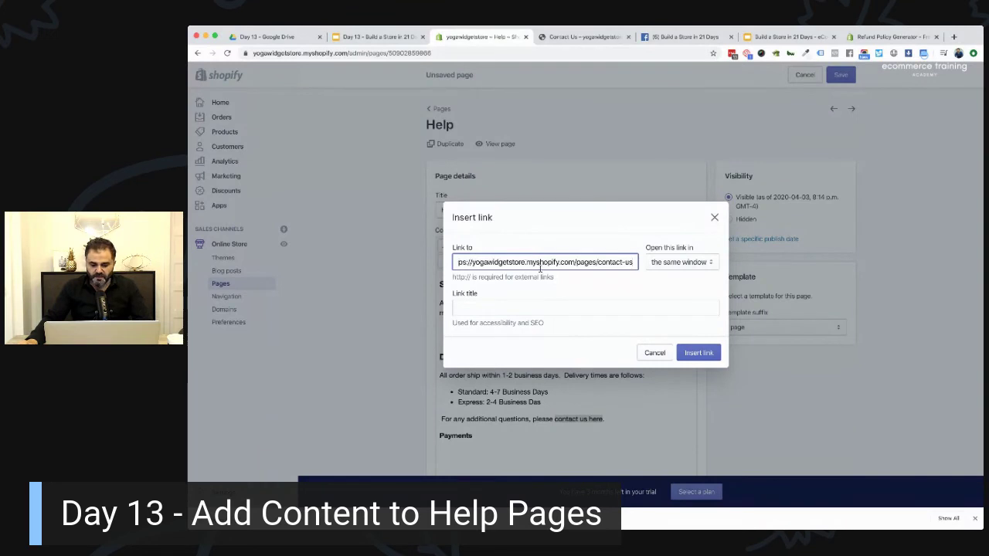
{"action": "left_click", "coordinate": [522, 307]}
{"action": "type", "text": "Contact us"}
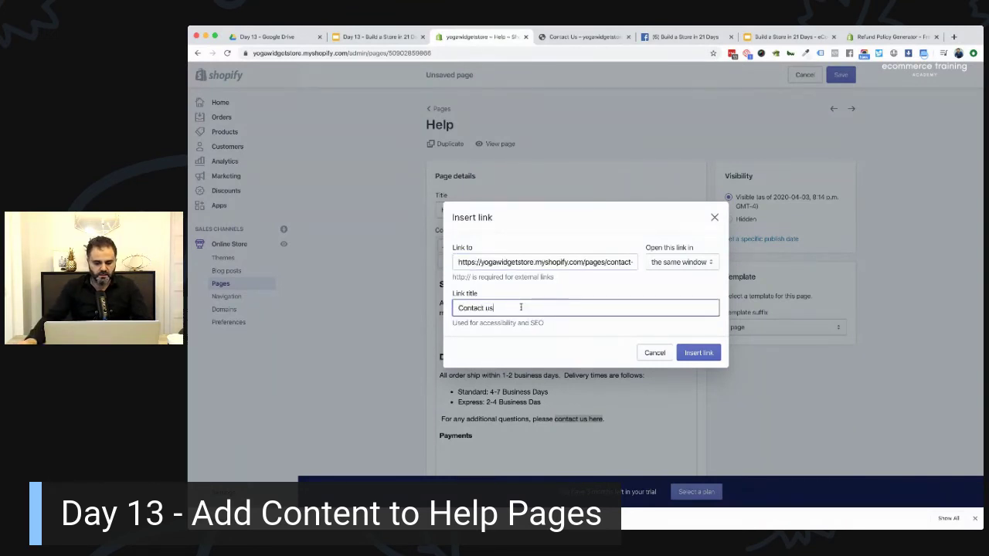
{"action": "left_click", "coordinate": [703, 353]}
Retype the bold "Payments" line as plain text and format it as a heading matching Shipping & Delivery.
{"action": "scroll", "coordinate": [660, 359], "scroll_direction": "down", "scroll_amount": 2}
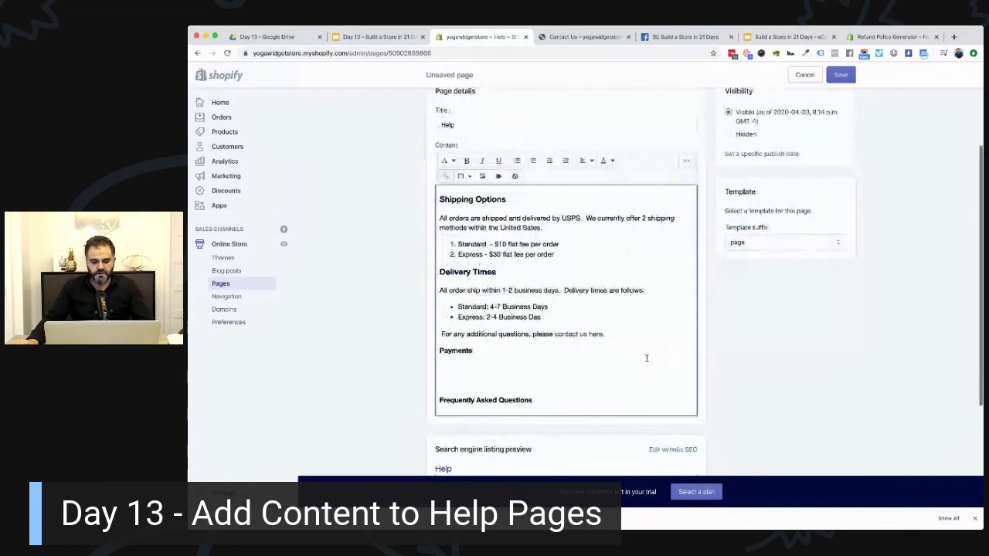
{"action": "left_click_drag", "start_coordinate": [476, 352], "coordinate": [432, 353]}
{"action": "key", "text": "Return"}
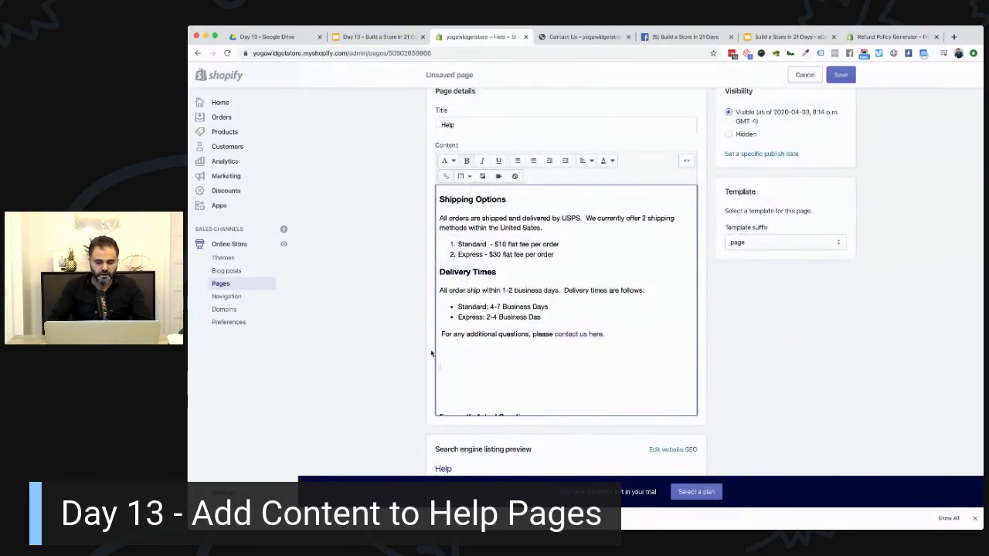
{"action": "type", "text": "Payments"}
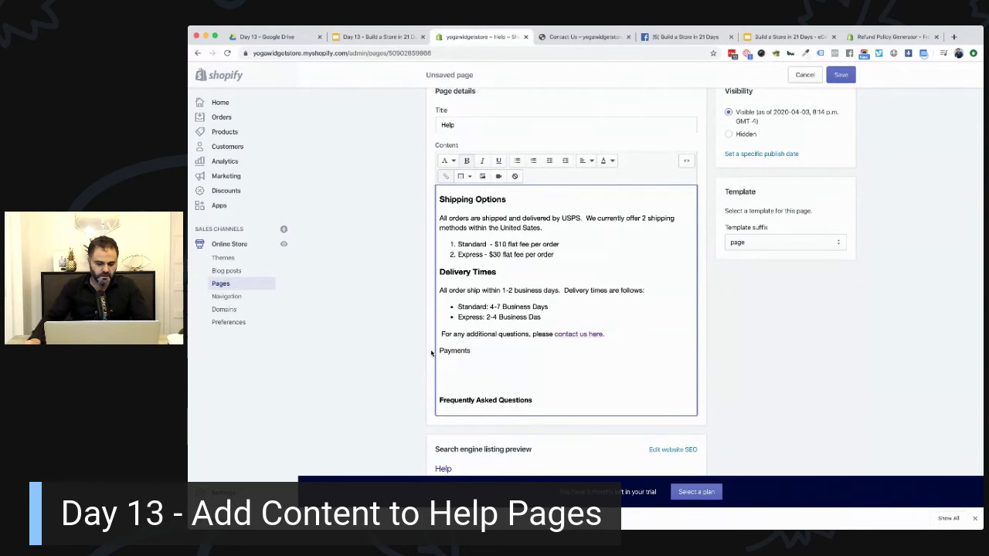
{"action": "left_click_drag", "start_coordinate": [484, 350], "coordinate": [438, 351]}
{"action": "left_click", "coordinate": [450, 161]}
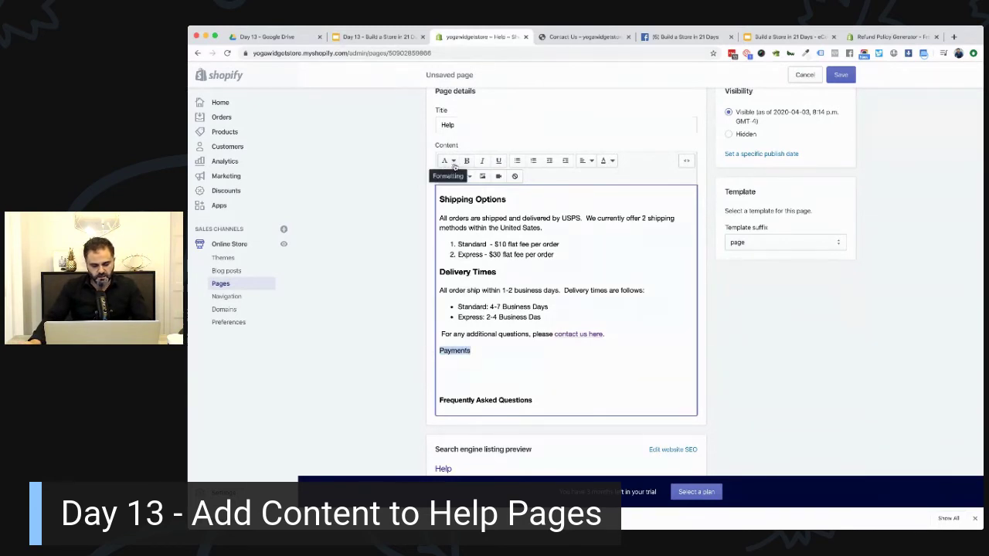
{"action": "left_click", "coordinate": [448, 217]}
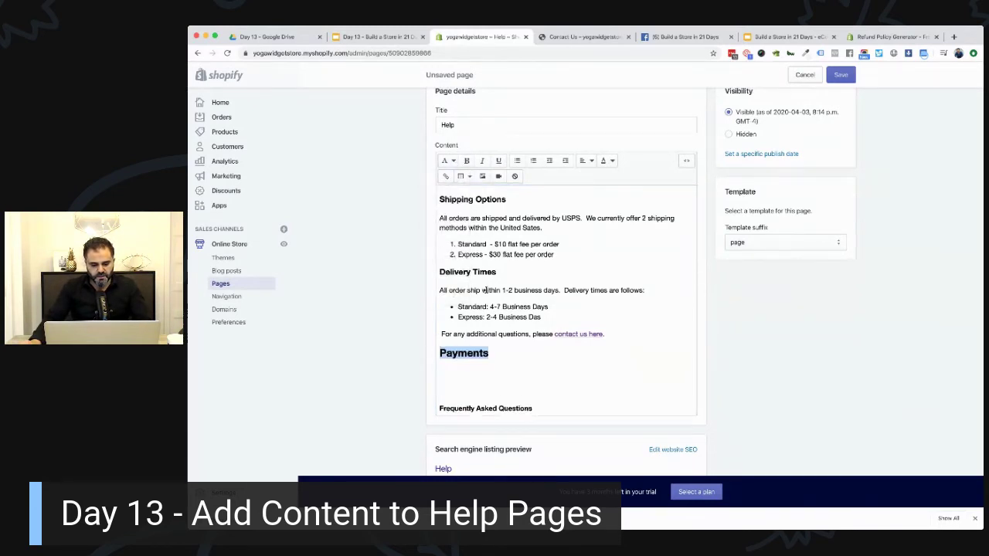
Insert a blank line between the contact sentence and the Payments heading.
{"action": "left_click", "coordinate": [651, 335]}
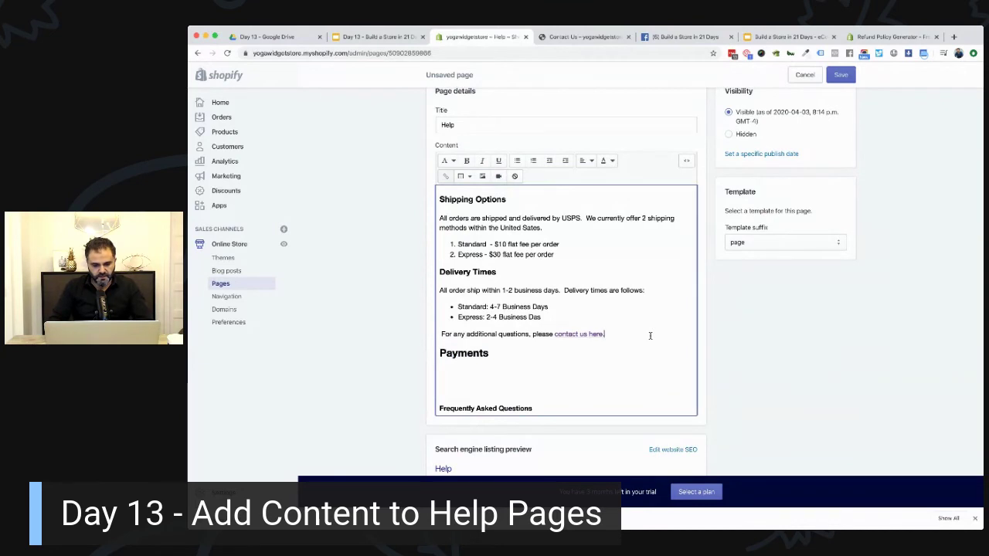
{"action": "key", "text": "Return"}
{"action": "scroll", "coordinate": [587, 255], "scroll_direction": "up", "scroll_amount": 3}
{"action": "scroll", "coordinate": [583, 301], "scroll_direction": "down", "scroll_amount": 3}
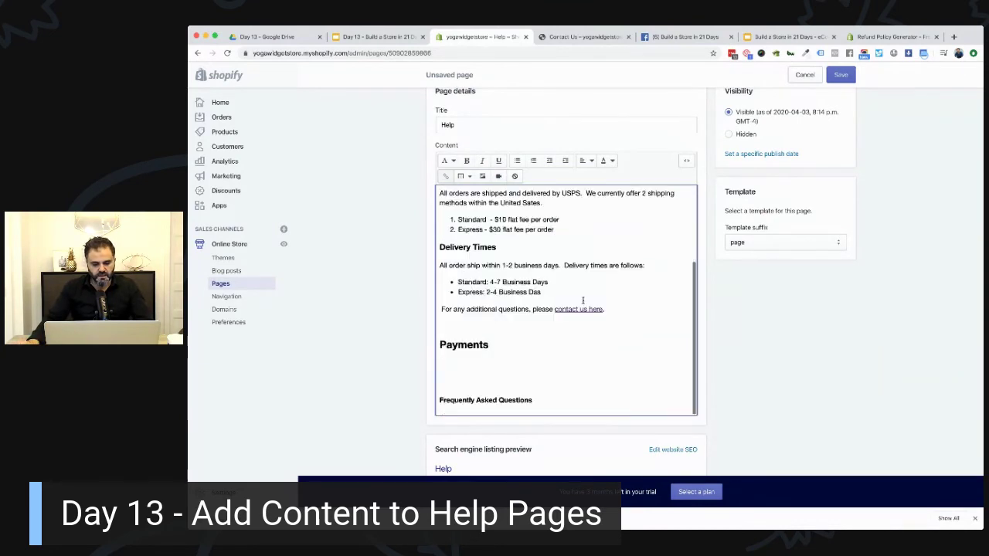
Write "We accept payments with credit cards (Visa, Mastercard & Amex) and Paypal." under the Payments heading and start a new line.
{"action": "left_click", "coordinate": [468, 362]}
{"action": "type", "text": "We accept"}
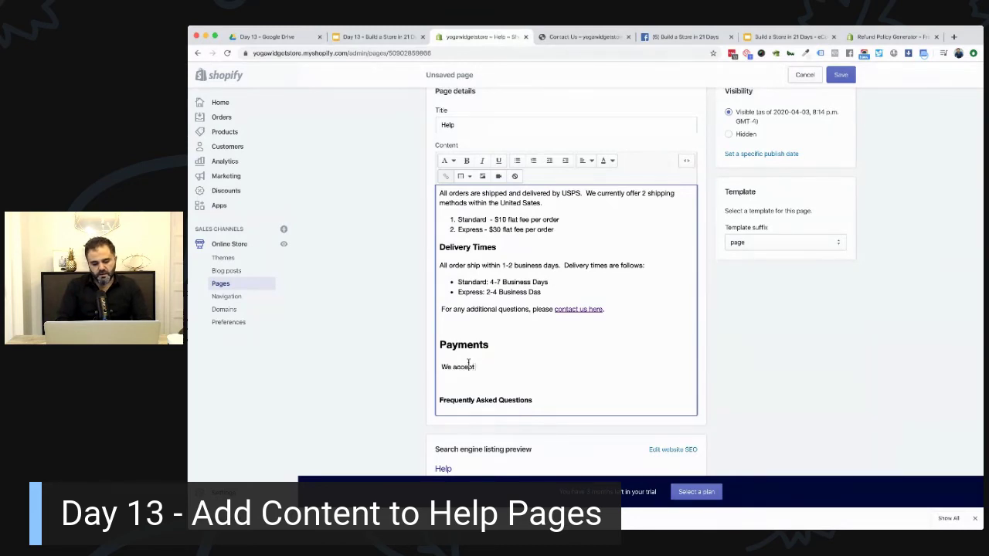
{"action": "type", "text": " payments wi"}
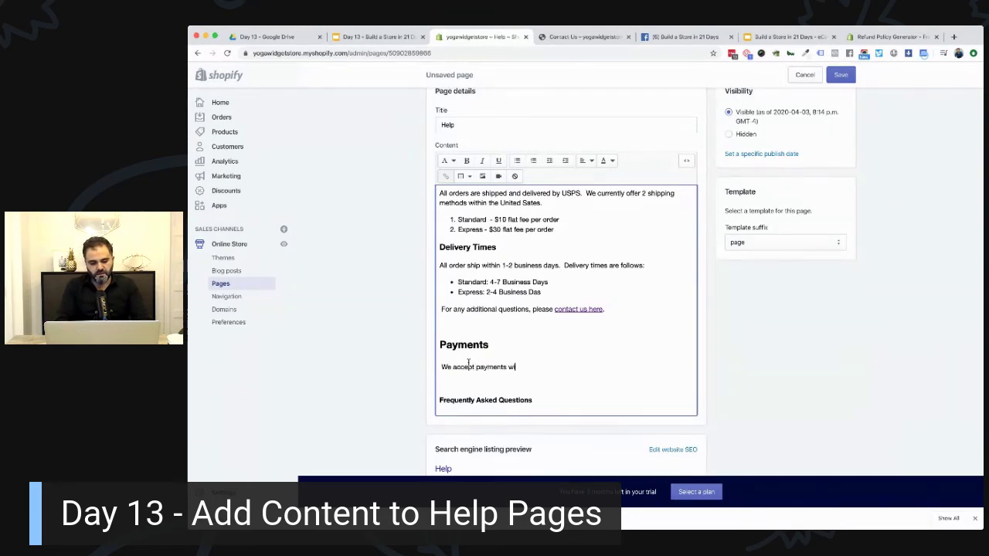
{"action": "type", "text": "th credit "}
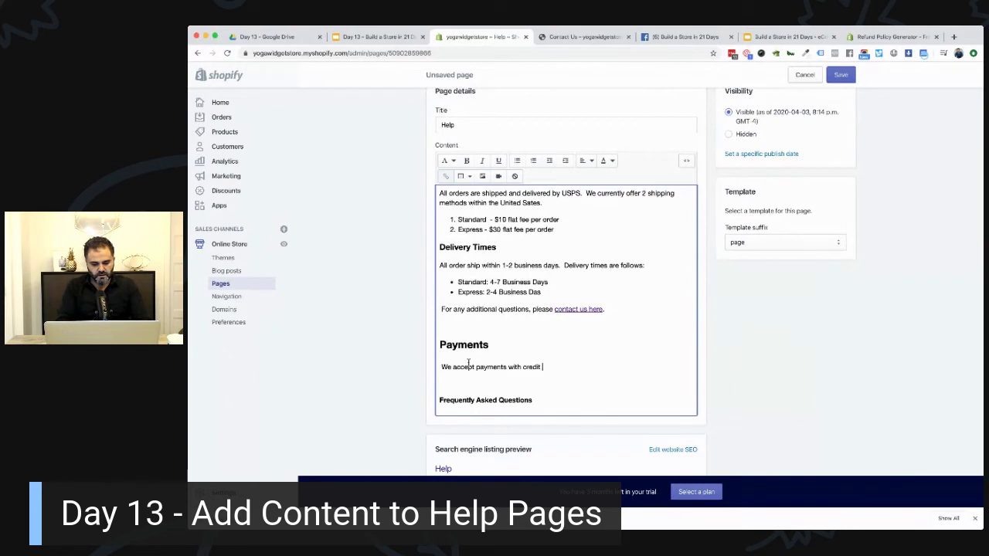
{"action": "type", "text": "cards (Visa,"}
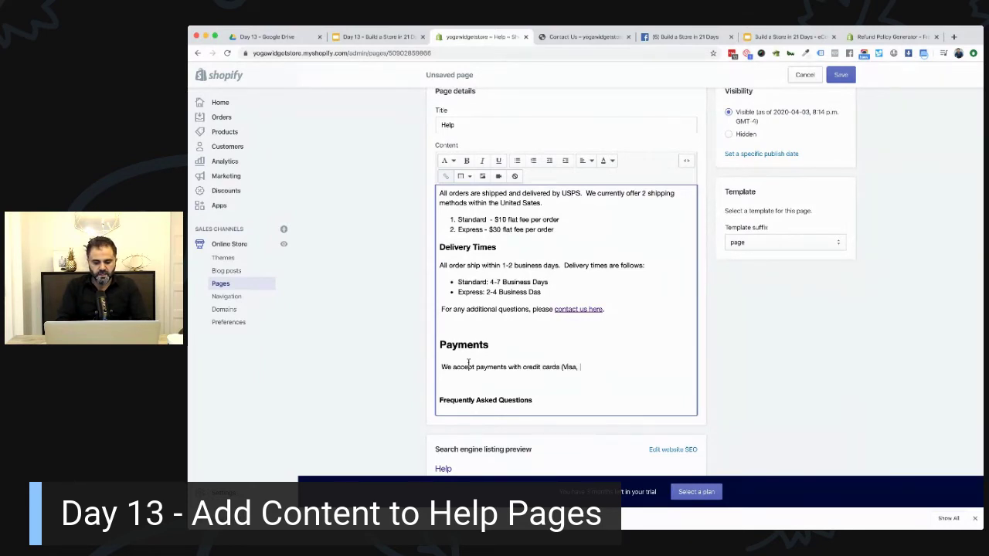
{"action": "type", "text": " MasterC"}
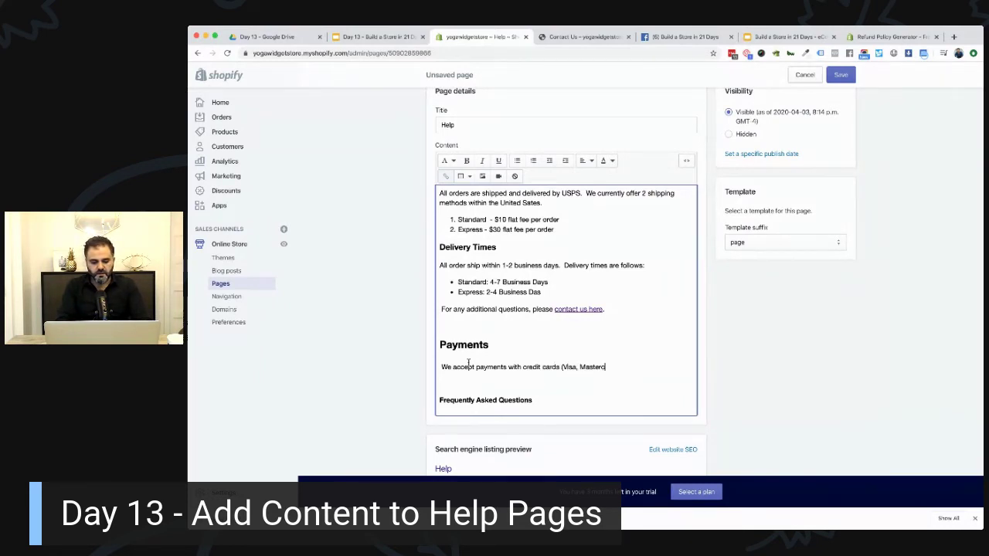
{"action": "type", "text": "ard & Amex"}
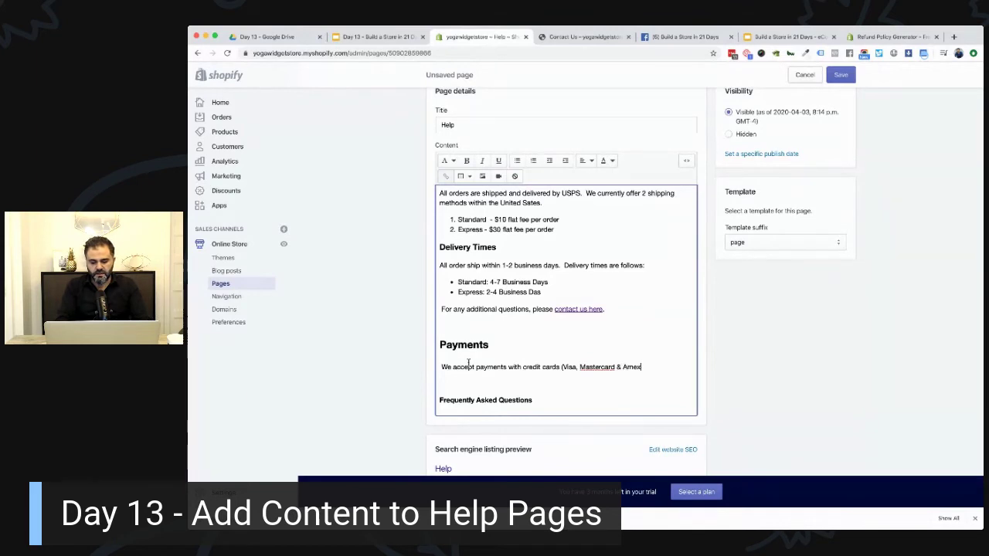
{"action": "type", "text": ") and Paypal."}
{"action": "key", "text": "Return"}
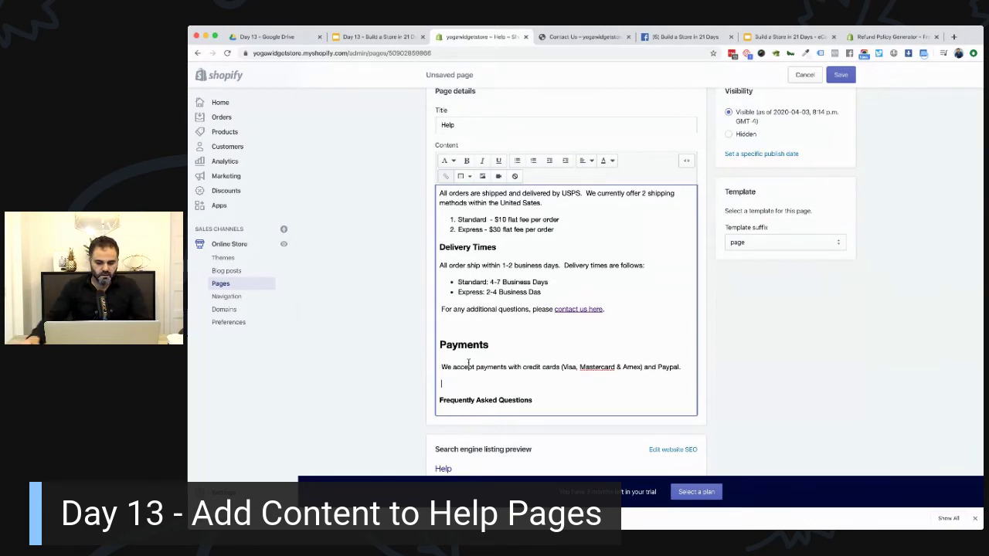
Copy the "For any additional questions, please contact us here." line beneath the payments sentence and start a new line.
{"action": "left_click_drag", "start_coordinate": [606, 309], "coordinate": [435, 307]}
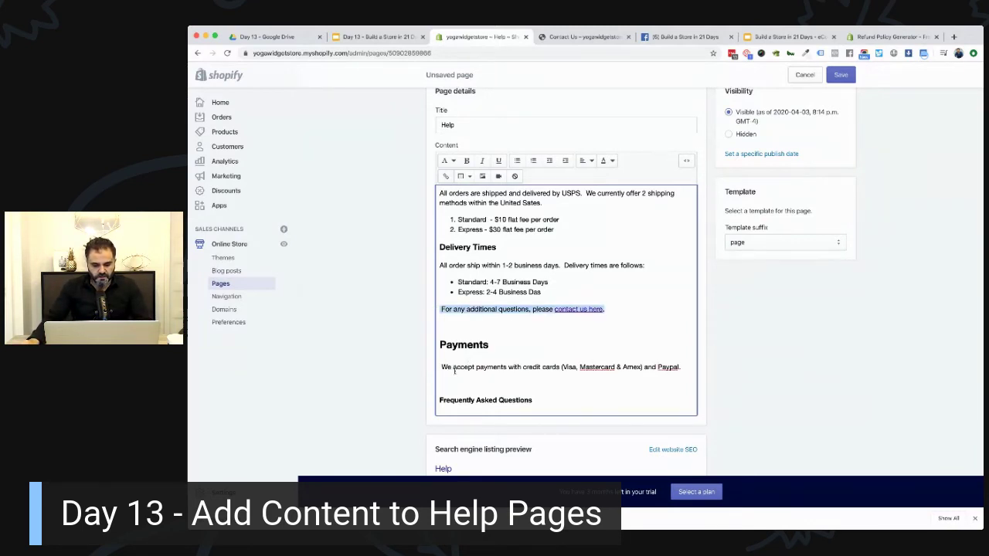
{"action": "key", "text": "super+c"}
{"action": "left_click", "coordinate": [482, 383]}
{"action": "key", "text": "super+v"}
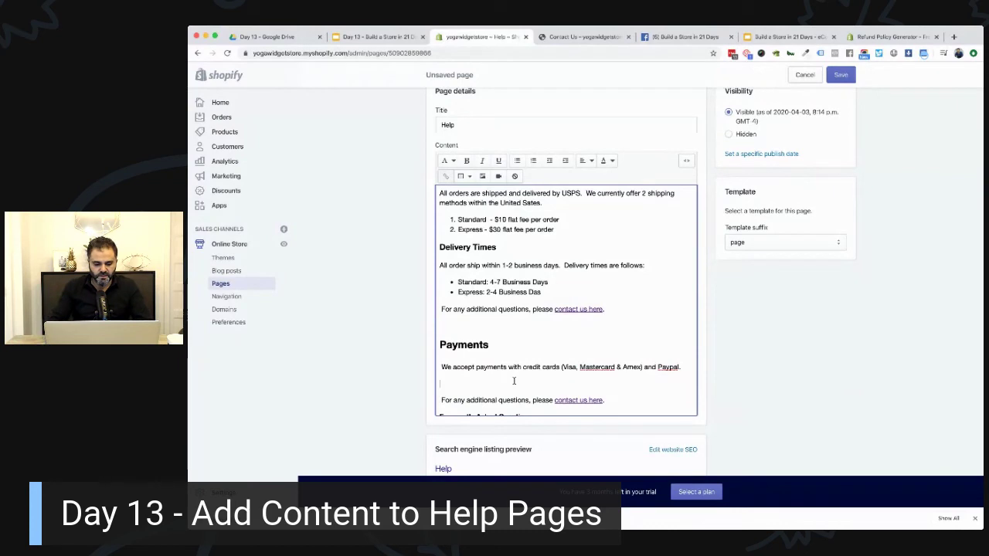
{"action": "key", "text": "Delete"}
{"action": "key", "text": "End"}
{"action": "key", "text": "Return"}
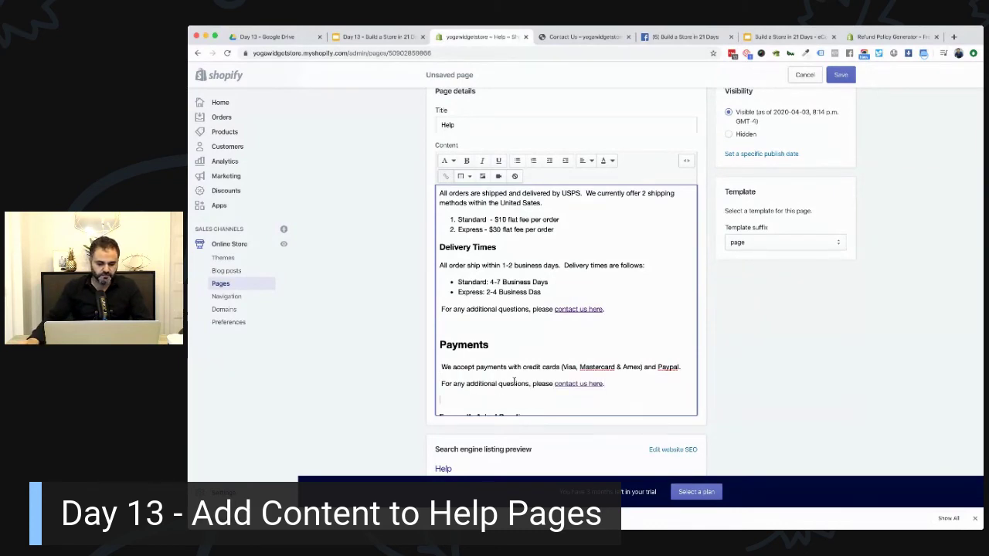
Insert another blank line above the Frequently Asked Questions line.
{"action": "scroll", "coordinate": [534, 309], "scroll_direction": "down", "scroll_amount": 1}
{"action": "triple_click", "coordinate": [437, 400]}
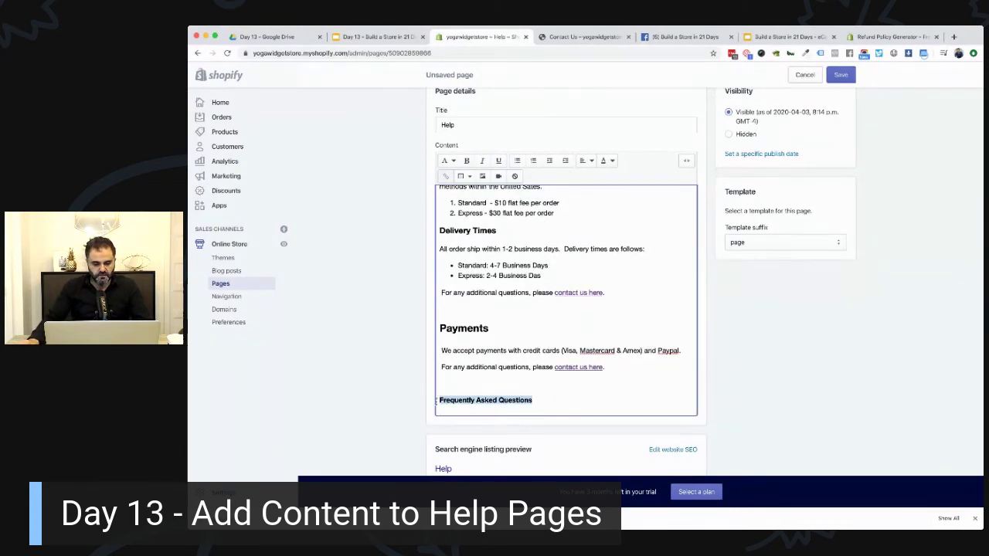
{"action": "left_click", "coordinate": [458, 384]}
{"action": "key", "text": "Return"}
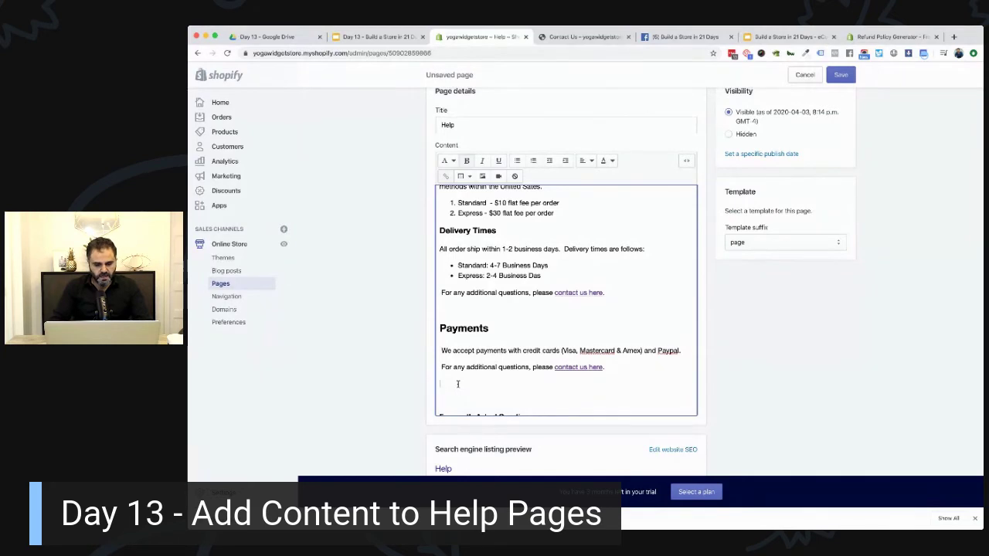
Check the storefront's Returns Policy page through the Customer Care footer links and return to the Help page editor.
{"action": "left_click", "coordinate": [584, 37]}
{"action": "scroll", "coordinate": [517, 188], "scroll_direction": "down", "scroll_amount": 10}
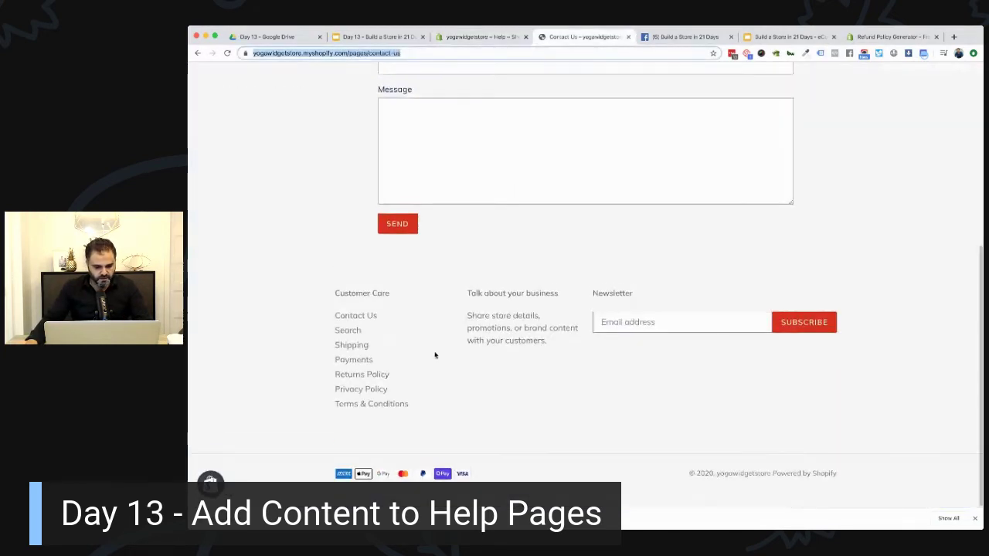
{"action": "left_click", "coordinate": [363, 374]}
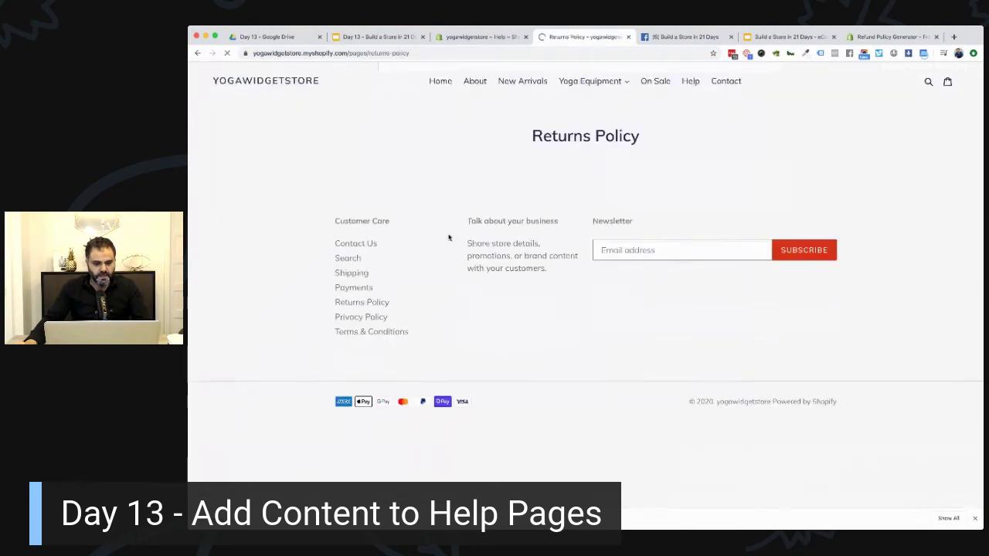
{"action": "scroll", "coordinate": [543, 158], "scroll_direction": "left", "scroll_amount": 5}
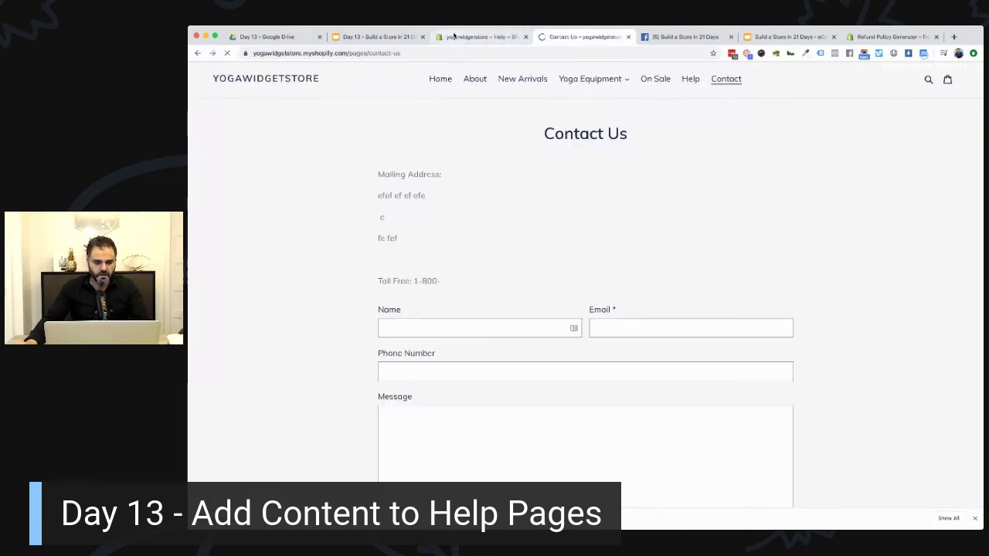
{"action": "left_click", "coordinate": [479, 36]}
Tidy the blank lines after the Payments section and write "Returns Policy" on its own line above Frequently Asked Questions.
{"action": "scroll", "coordinate": [525, 290], "scroll_direction": "down", "scroll_amount": 1}
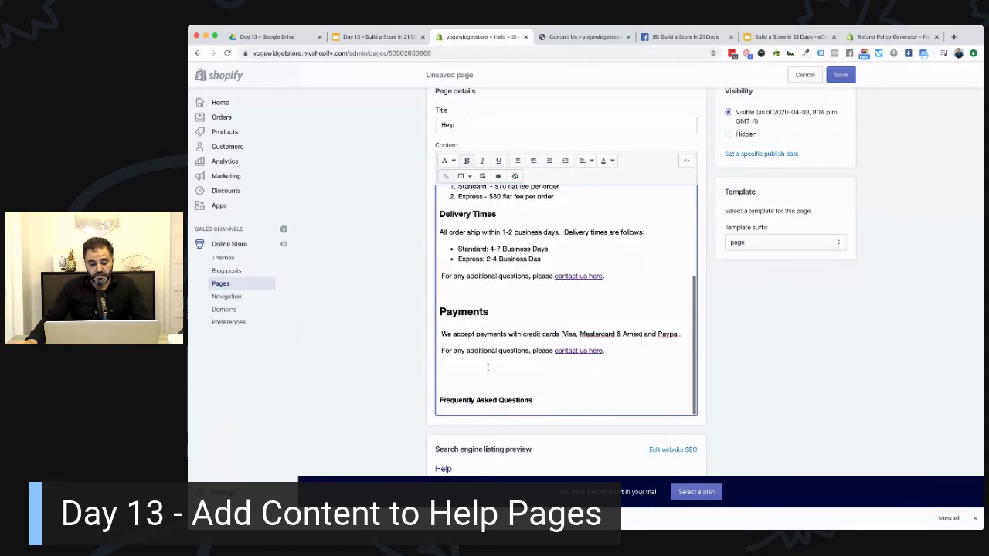
{"action": "key", "text": "BackSpace"}
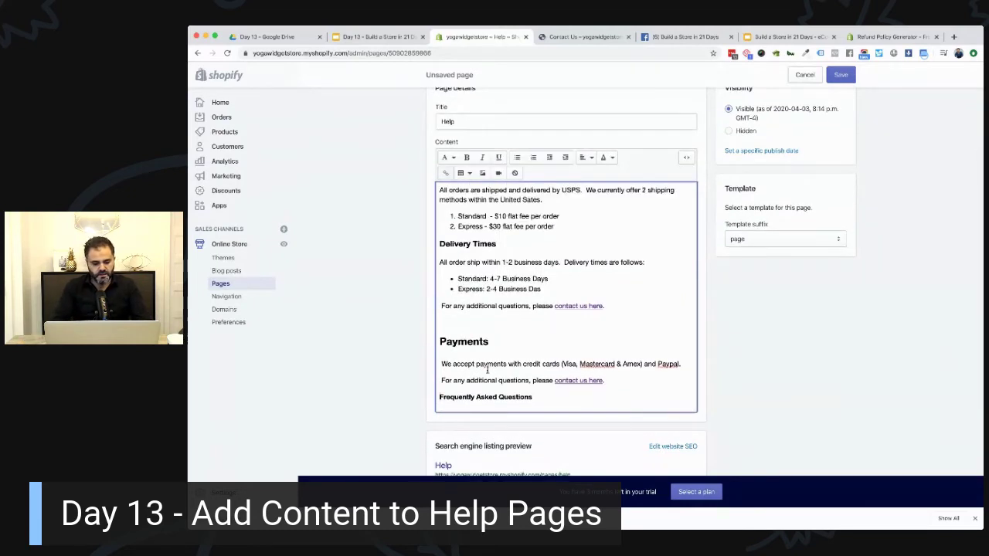
{"action": "key", "text": "Return"}
{"action": "key", "text": "Return"}
{"action": "type", "text": "R"}
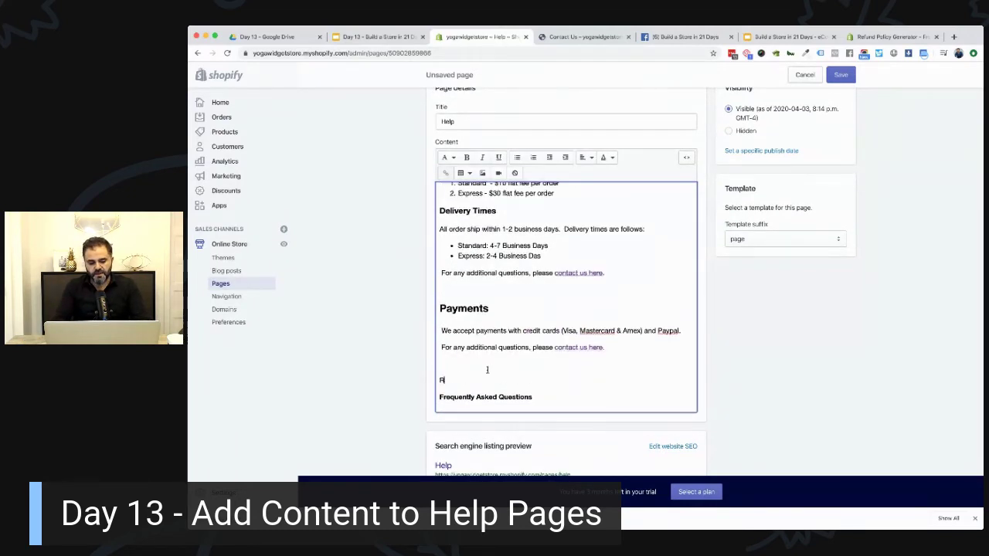
{"action": "type", "text": "eturns "}
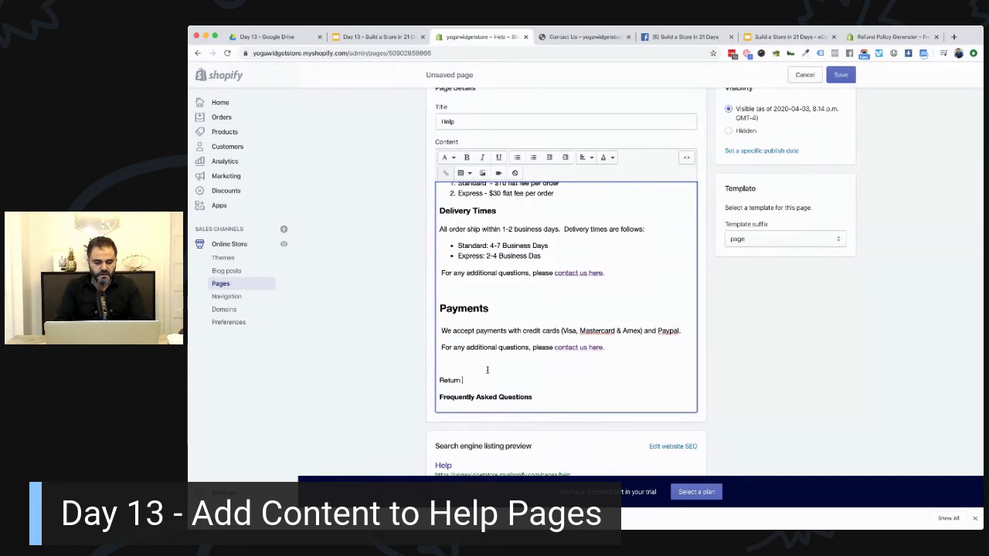
{"action": "type", "text": "Policy"}
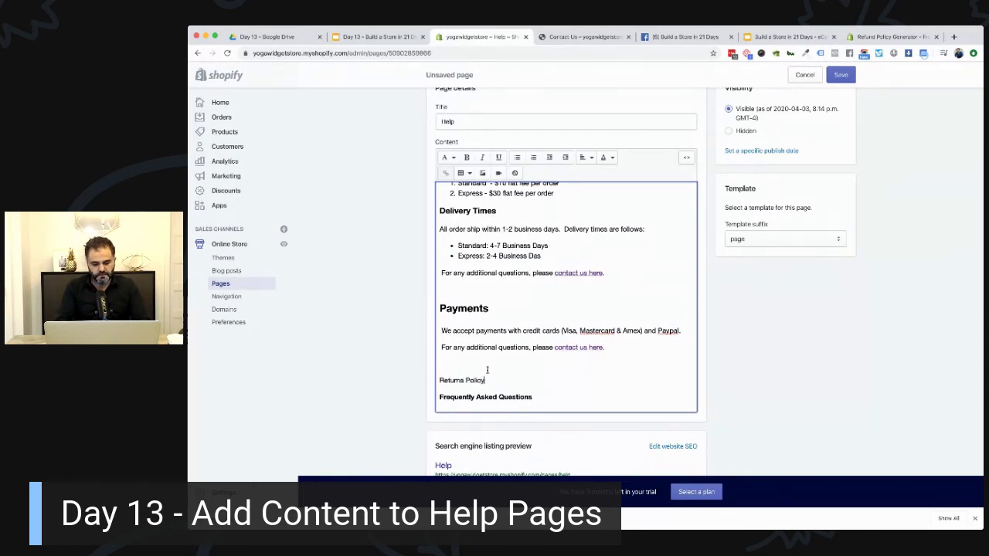
Format the "Returns Policy" line as Heading 2.
{"action": "left_click", "coordinate": [486, 364]}
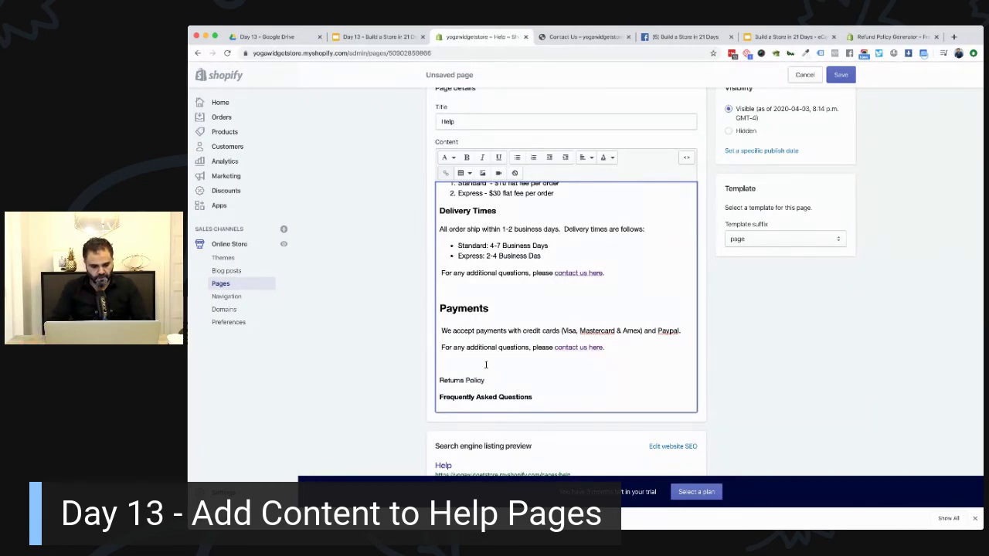
{"action": "left_click_drag", "start_coordinate": [485, 378], "coordinate": [427, 377]}
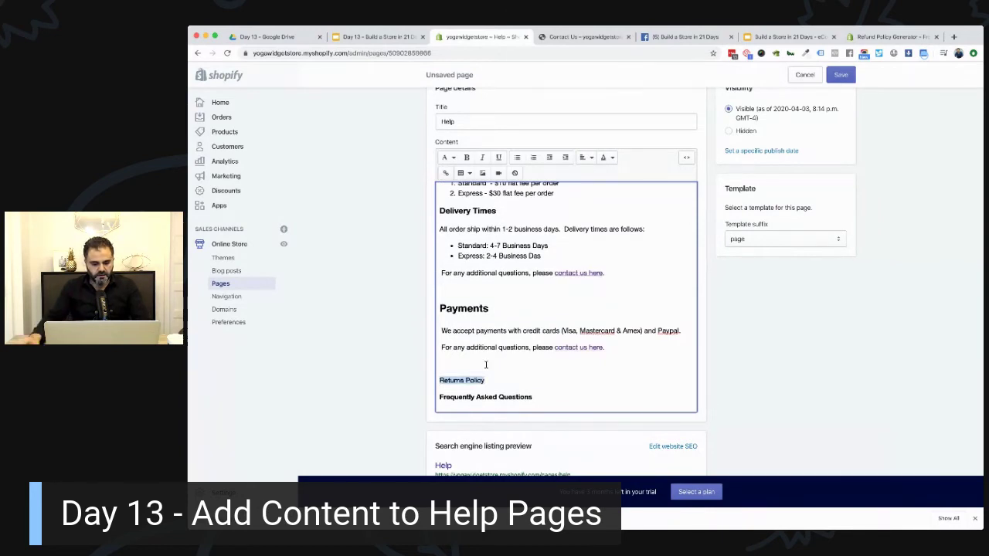
{"action": "left_click", "coordinate": [453, 161]}
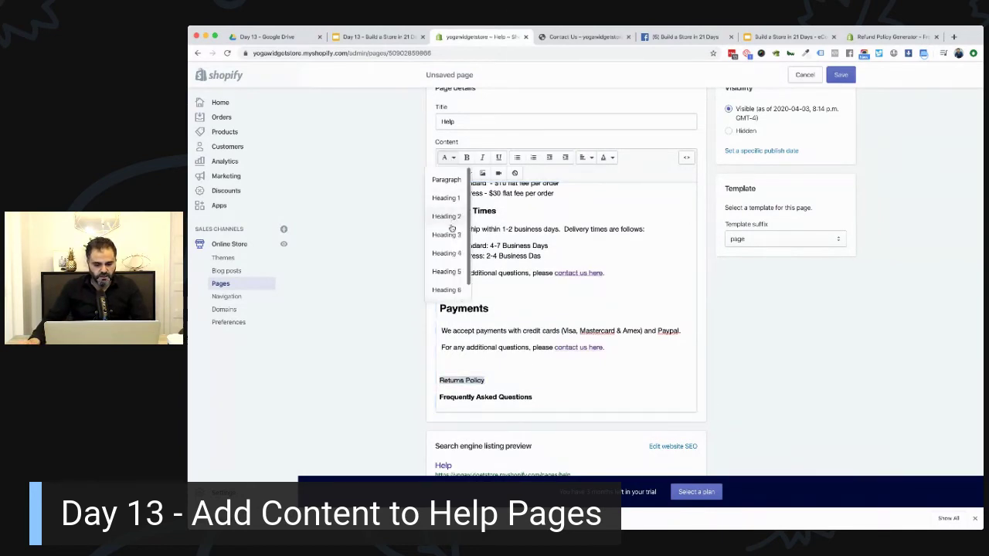
{"action": "left_click", "coordinate": [465, 229]}
{"action": "left_click", "coordinate": [554, 383]}
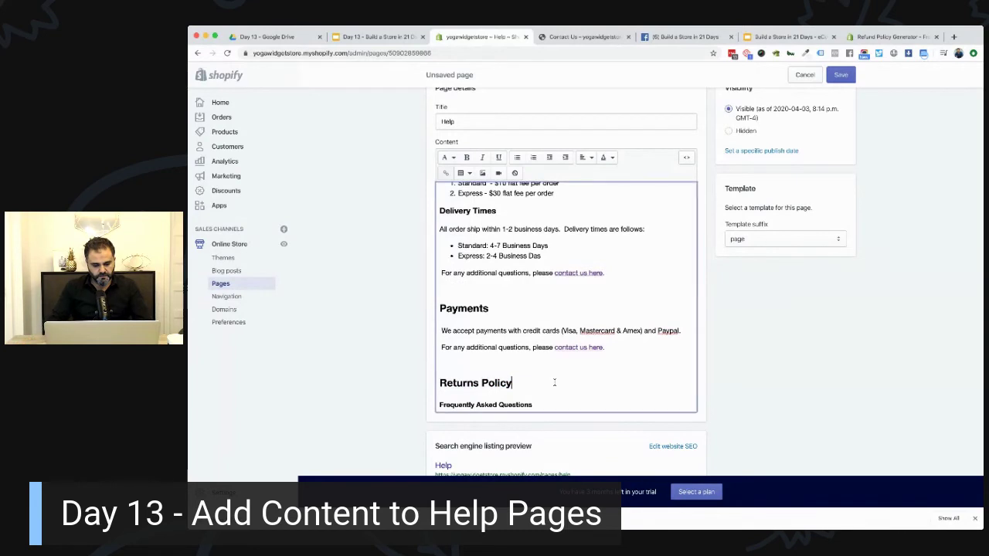
Write "Click here to view our returns policy." beneath the Returns Policy heading.
{"action": "scroll", "coordinate": [570, 342], "scroll_direction": "down", "scroll_amount": 1}
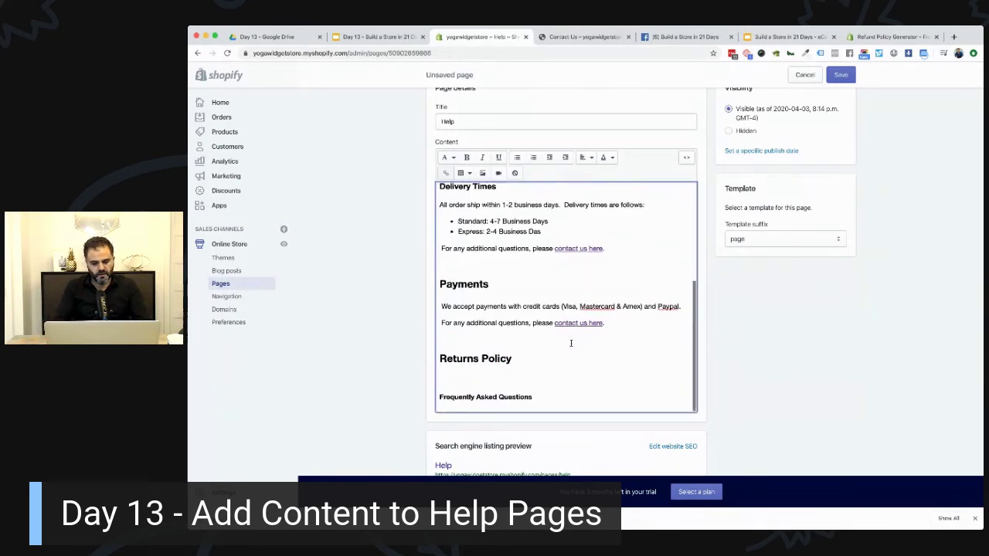
{"action": "key", "text": "Return"}
{"action": "type", "text": "Click here to view"}
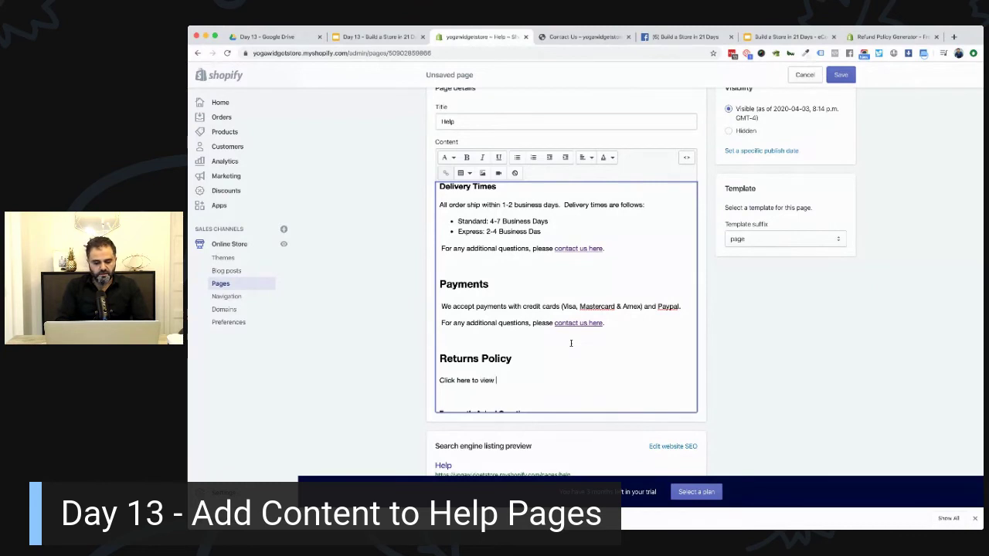
{"action": "type", "text": " our returns policy"}
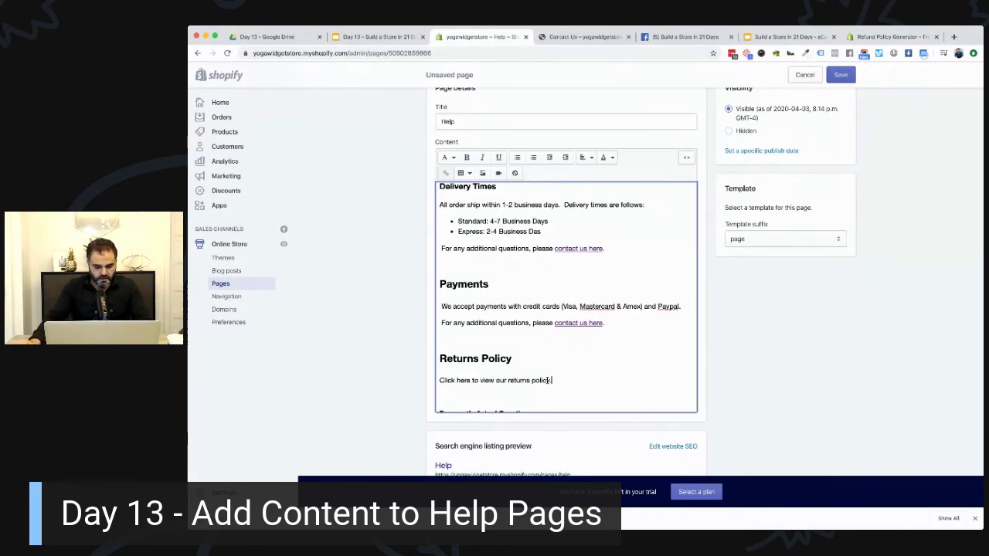
Select the returns policy sentence, and copy the URL of the storefront's Returns Policy page for its link.
{"action": "left_click_drag", "start_coordinate": [551, 380], "coordinate": [437, 380]}
{"action": "left_click", "coordinate": [587, 39]}
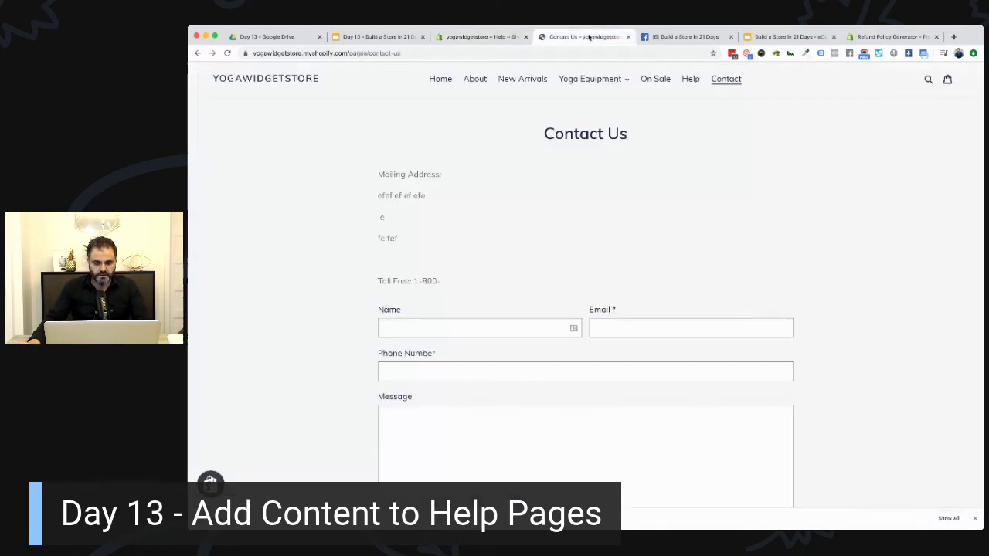
{"action": "scroll", "coordinate": [452, 259], "scroll_direction": "down", "scroll_amount": 5}
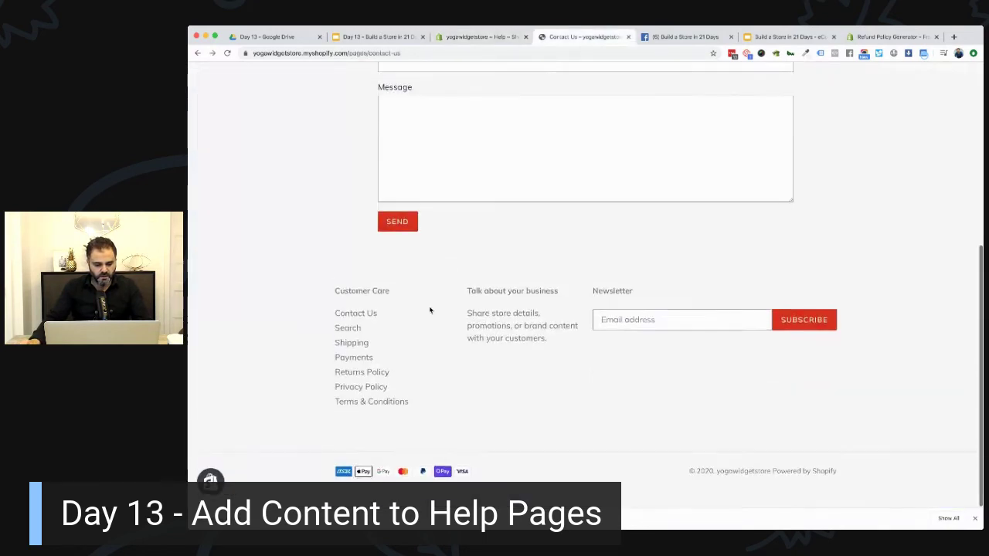
{"action": "left_click", "coordinate": [379, 377]}
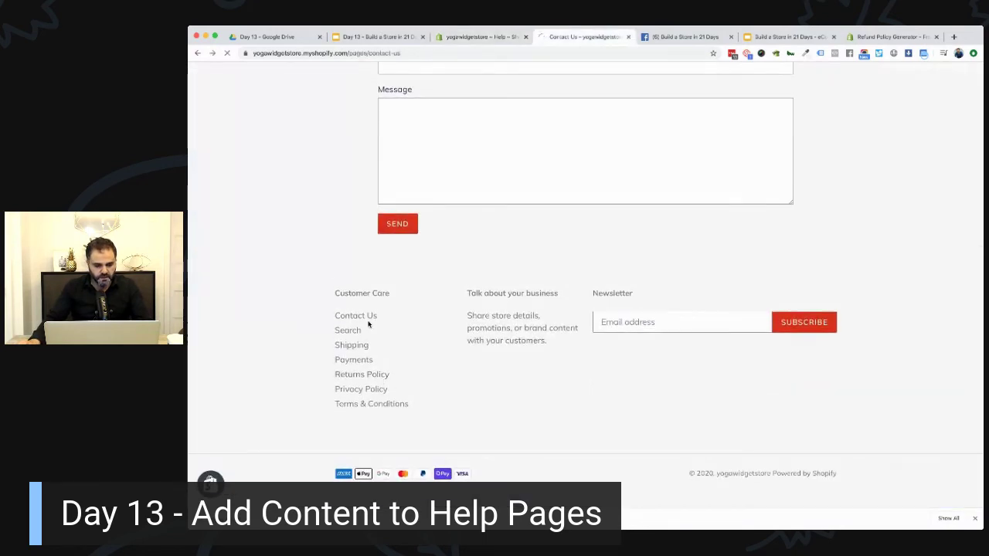
{"action": "left_click", "coordinate": [376, 51]}
{"action": "key", "text": "super+c"}
{"action": "left_click", "coordinate": [480, 37]}
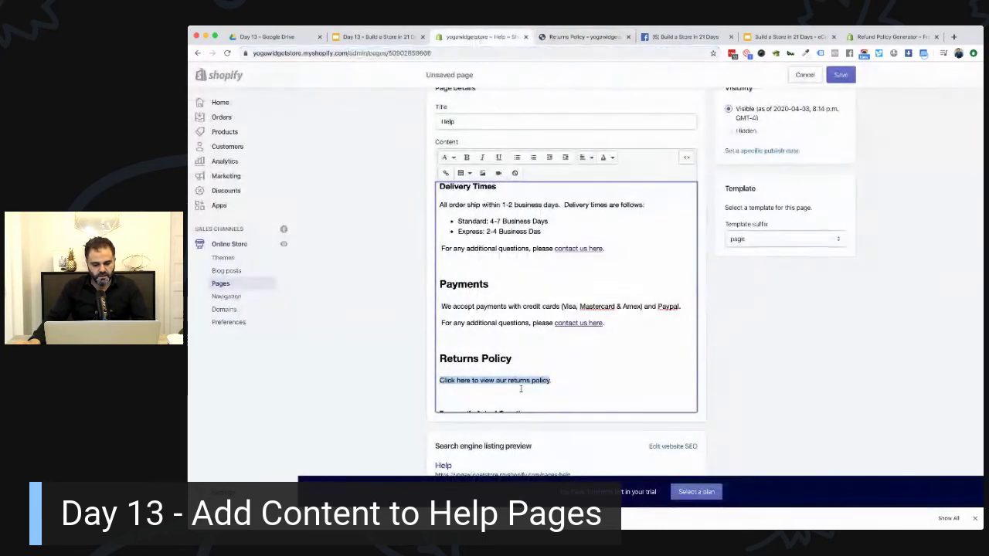
Link the selected sentence to the copied returns-policy URL with the link title "Returns Policy".
{"action": "left_click", "coordinate": [445, 173]}
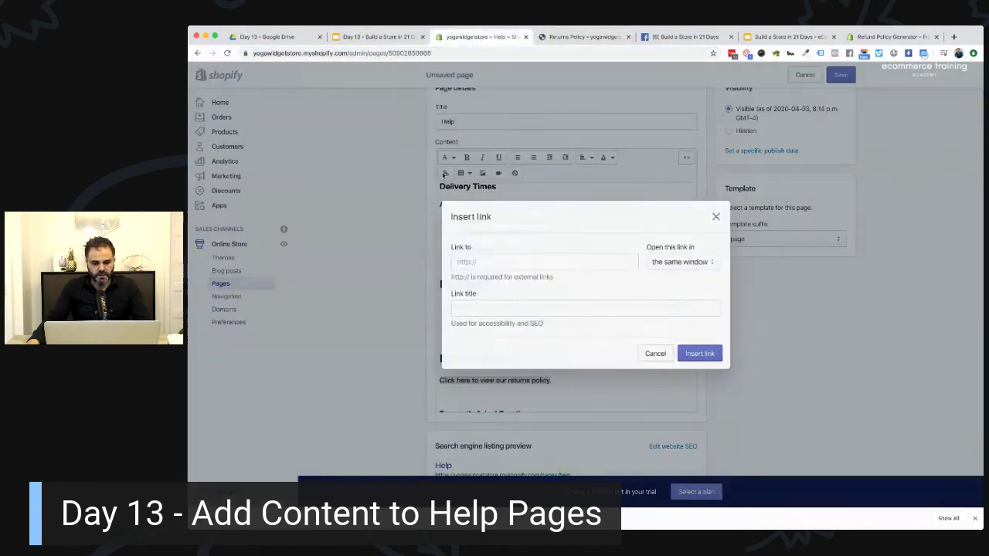
{"action": "key", "text": "super+v"}
{"action": "left_click", "coordinate": [530, 306]}
{"action": "type", "text": "Returns Policy"}
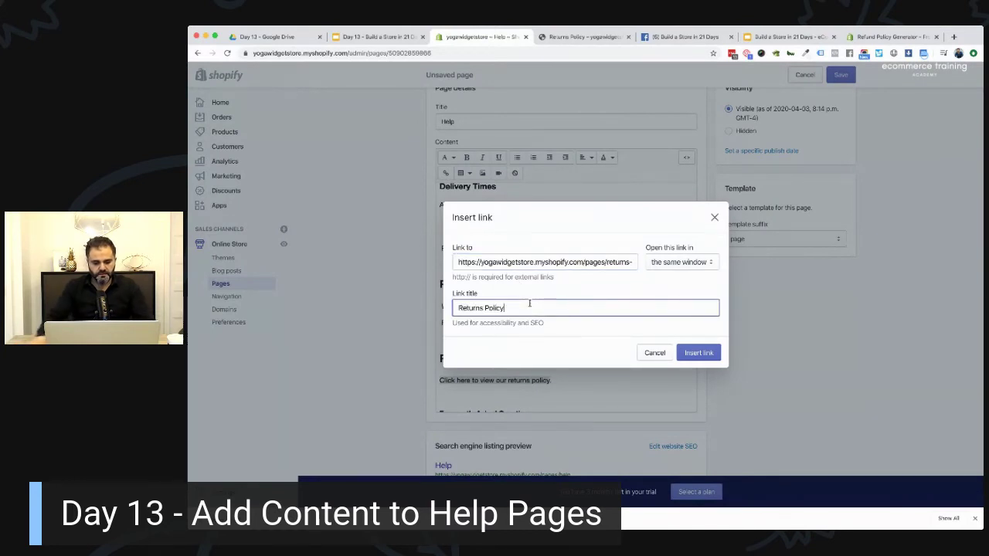
{"action": "left_click", "coordinate": [696, 353]}
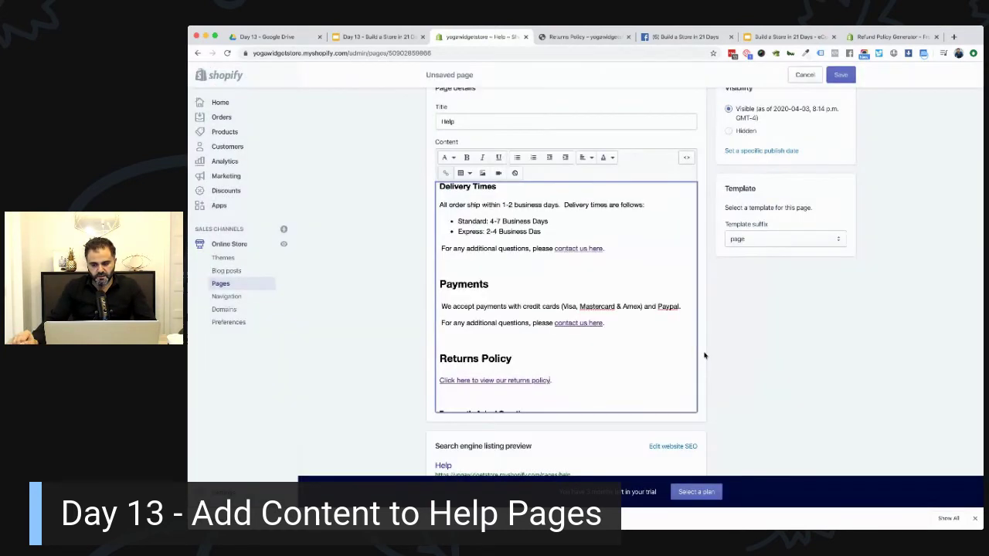
Retype the bold "Frequently Asked Questions" line at the end of the page content.
{"action": "scroll", "coordinate": [596, 348], "scroll_direction": "down", "scroll_amount": 4}
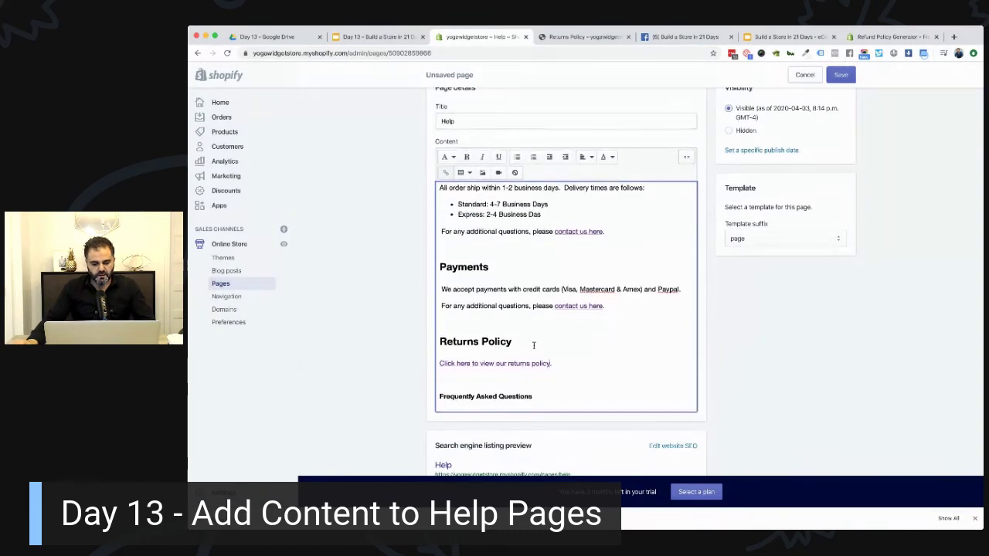
{"action": "left_click_drag", "start_coordinate": [536, 298], "coordinate": [433, 297]}
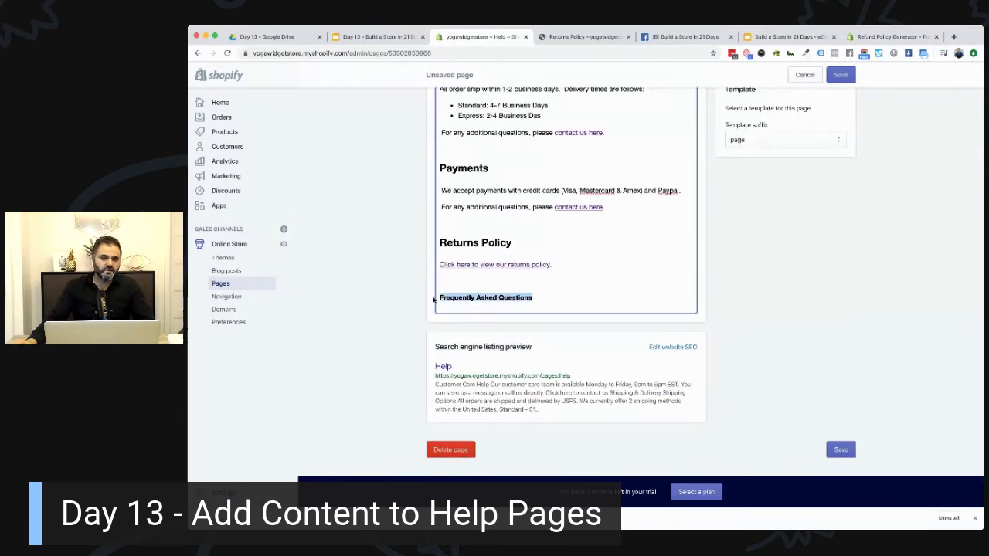
{"action": "type", "text": "Feque"}
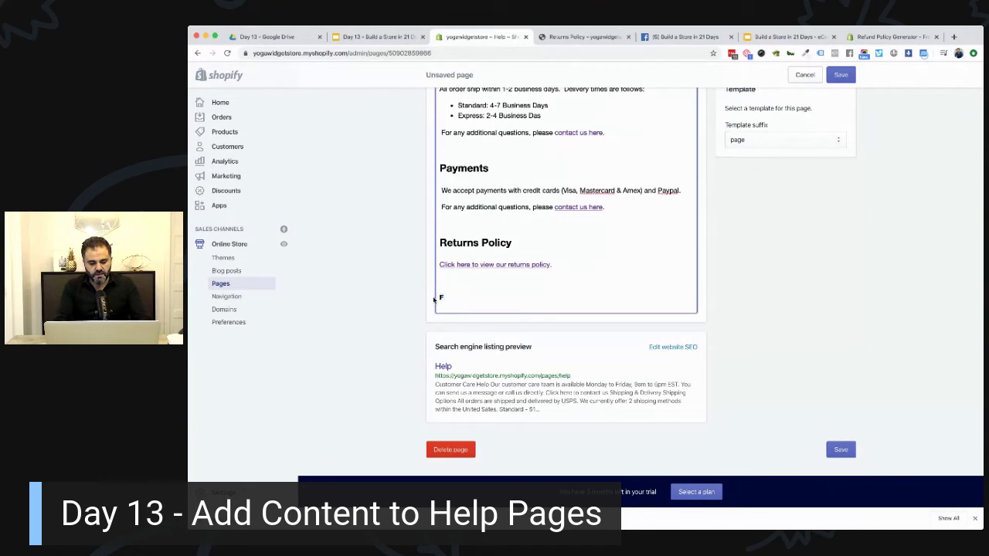
{"action": "key", "text": "BackSpace"}
{"action": "key", "text": "BackSpace"}
{"action": "key", "text": "BackSpace"}
{"action": "key", "text": "BackSpace"}
{"action": "type", "text": "requent"}
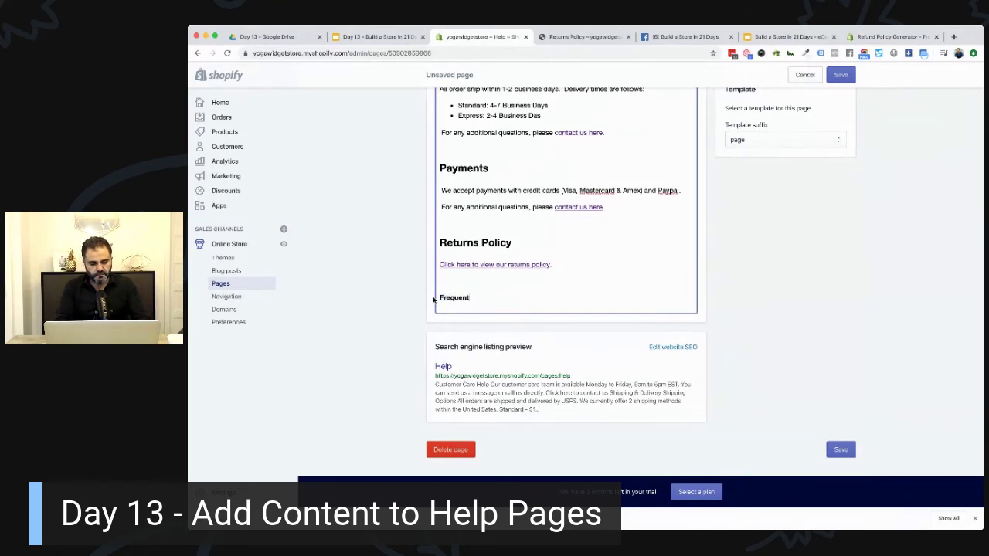
{"action": "type", "text": "ly Asked Questions"}
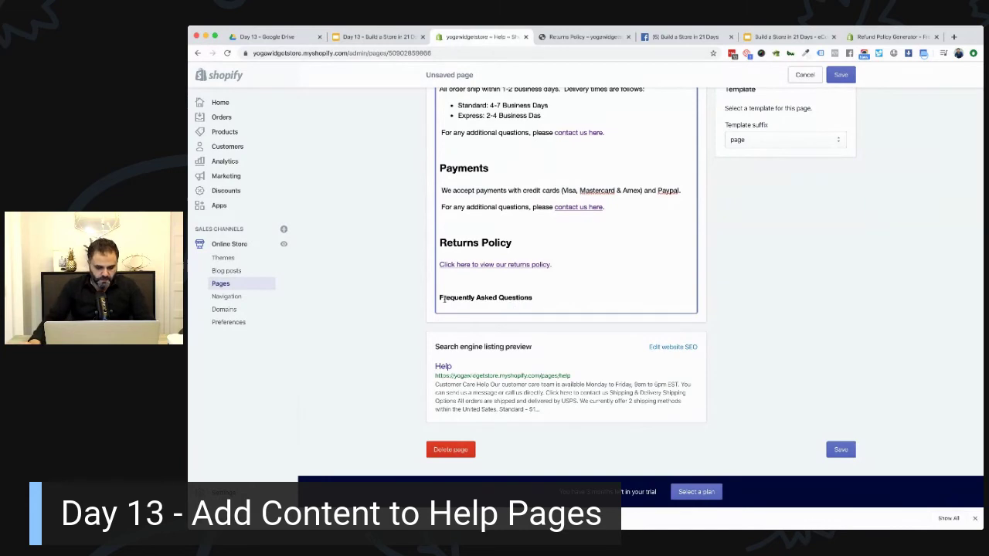
Format the "Frequently Asked Questions" line as Heading 2.
{"action": "left_click_drag", "start_coordinate": [533, 298], "coordinate": [430, 298]}
{"action": "scroll", "coordinate": [415, 160], "scroll_direction": "up", "scroll_amount": 3}
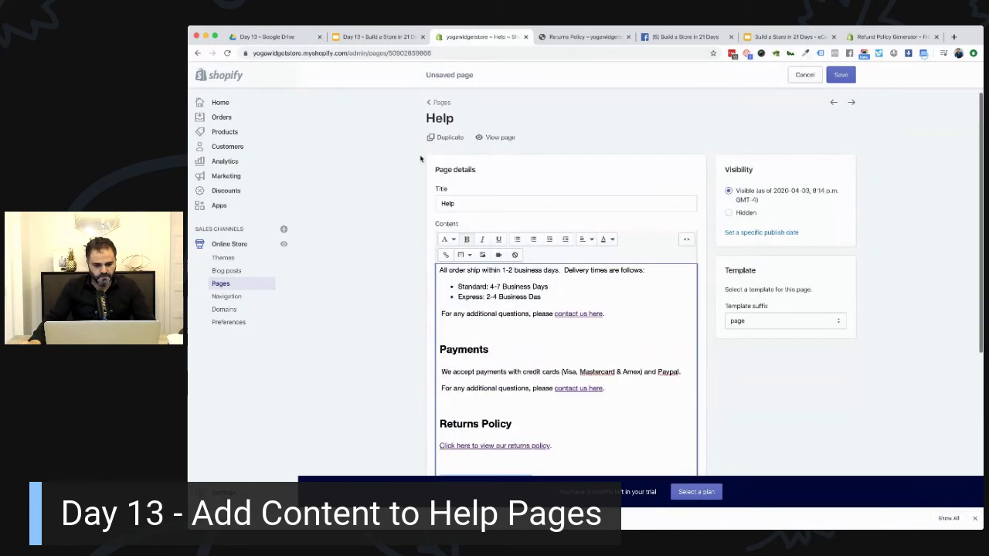
{"action": "left_click", "coordinate": [448, 240]}
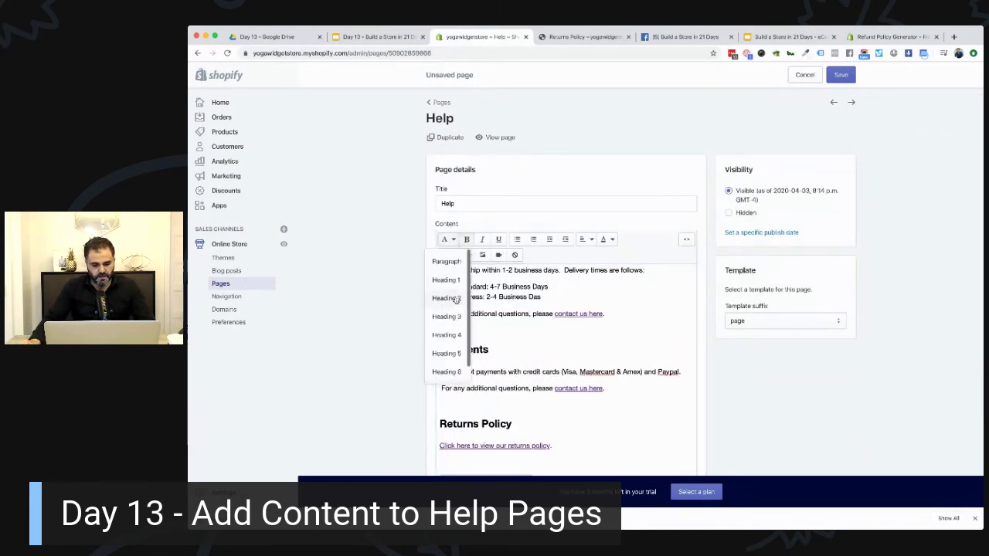
{"action": "left_click", "coordinate": [448, 299]}
{"action": "scroll", "coordinate": [507, 290], "scroll_direction": "down", "scroll_amount": 3}
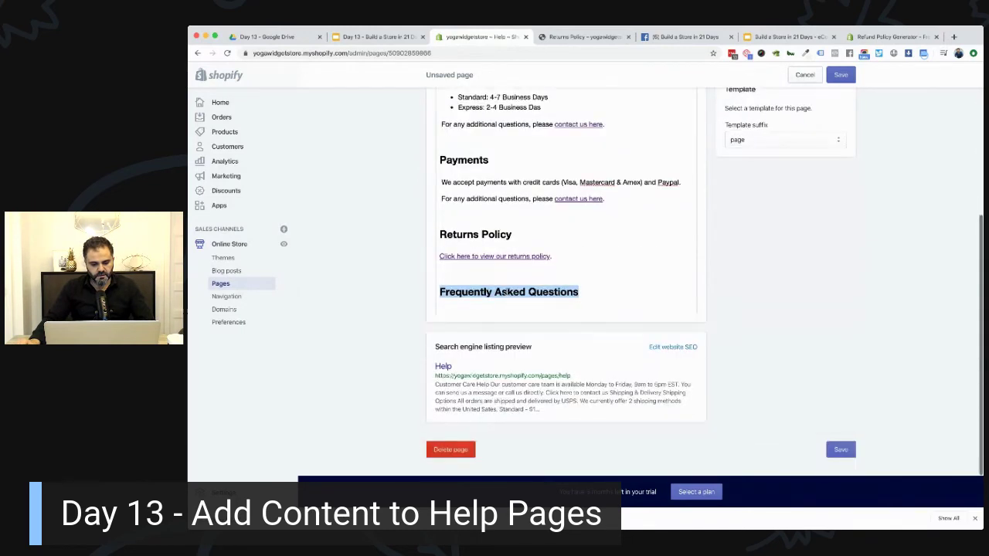
Add an empty line below the "Frequently Asked Questions" heading and save the Help page.
{"action": "left_click", "coordinate": [627, 293]}
{"action": "key", "text": "Return"}
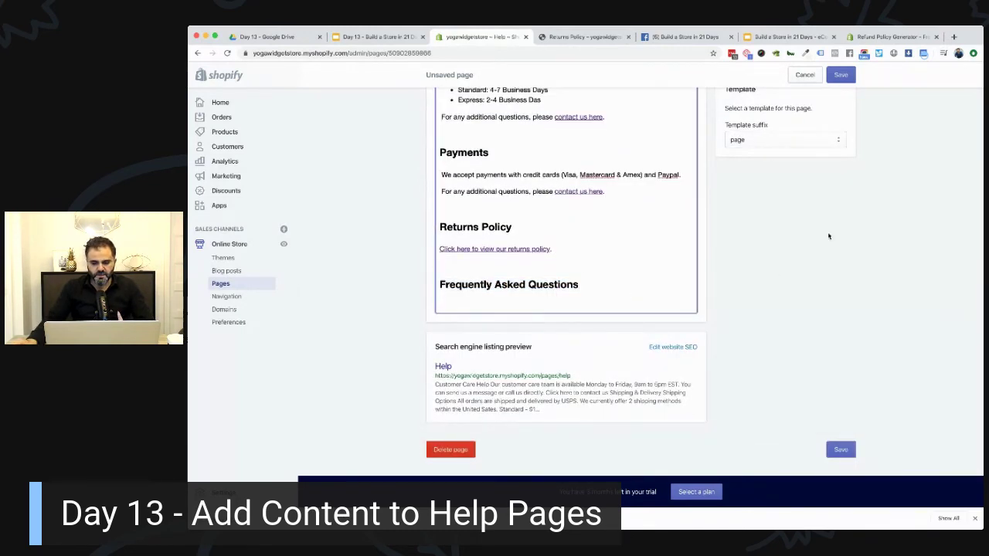
{"action": "scroll", "coordinate": [570, 158], "scroll_direction": "up", "scroll_amount": 3}
{"action": "scroll", "coordinate": [571, 158], "scroll_direction": "up", "scroll_amount": 3}
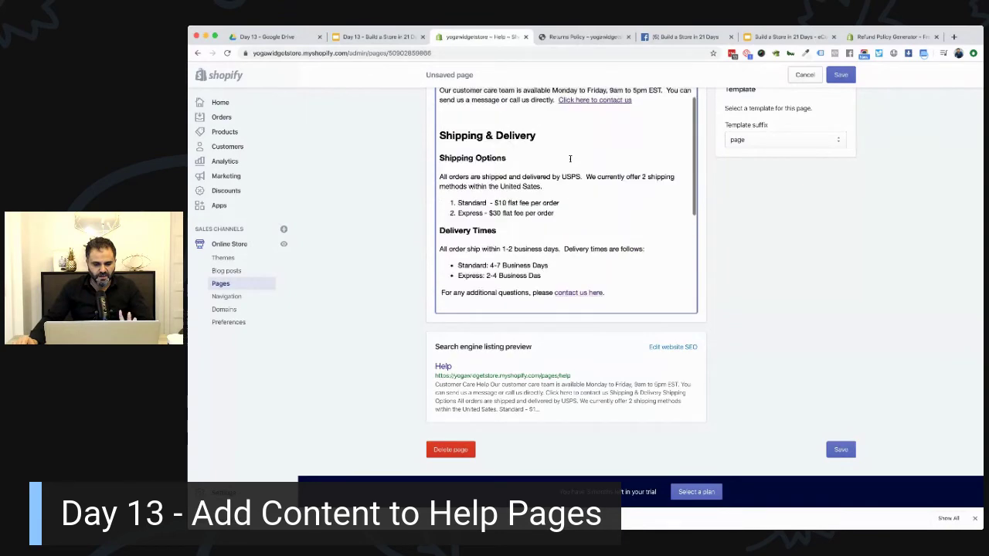
{"action": "left_click", "coordinate": [834, 77]}
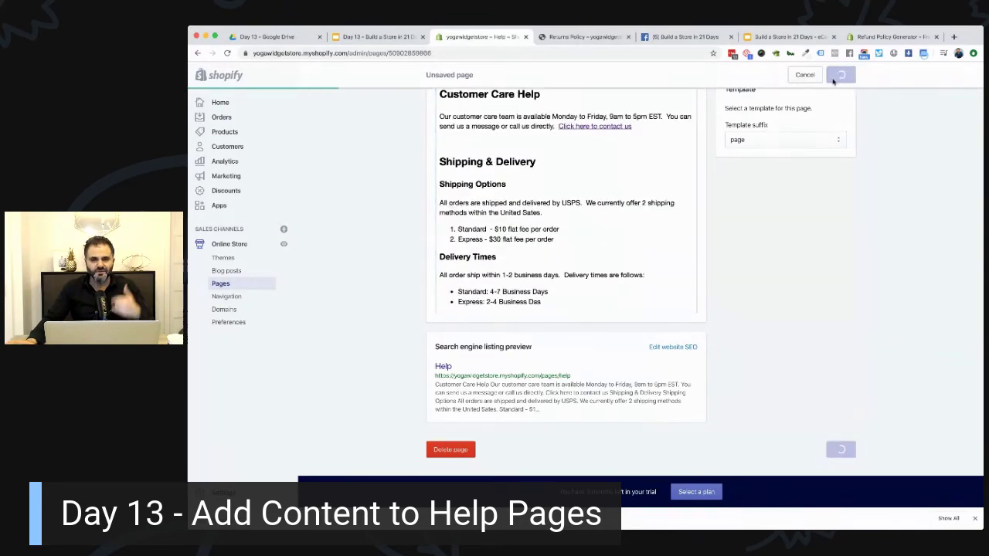
Remove the extra blank line below the "Click here to view our returns policy" link.
{"action": "scroll", "coordinate": [551, 209], "scroll_direction": "down", "scroll_amount": 5}
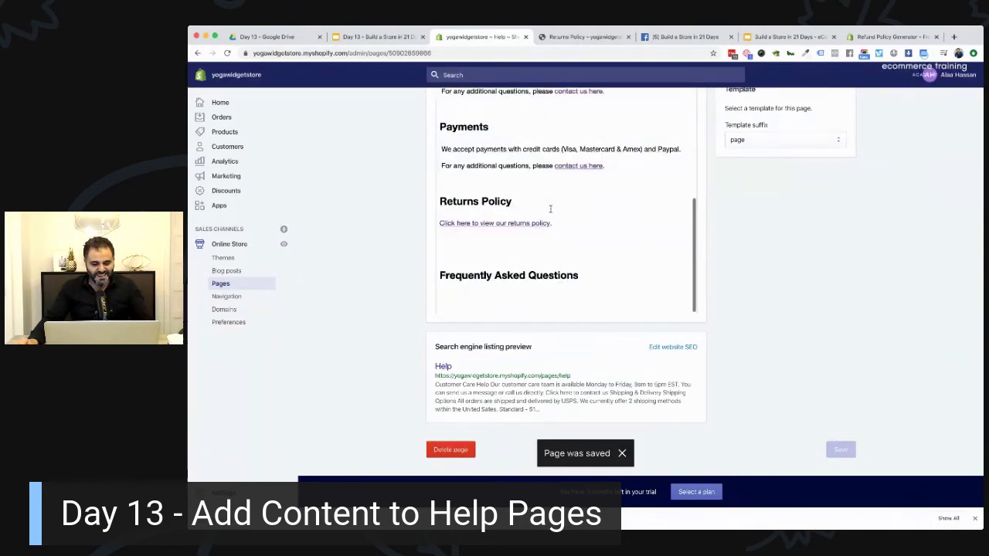
{"action": "left_click", "coordinate": [539, 234]}
{"action": "key", "text": "BackSpace"}
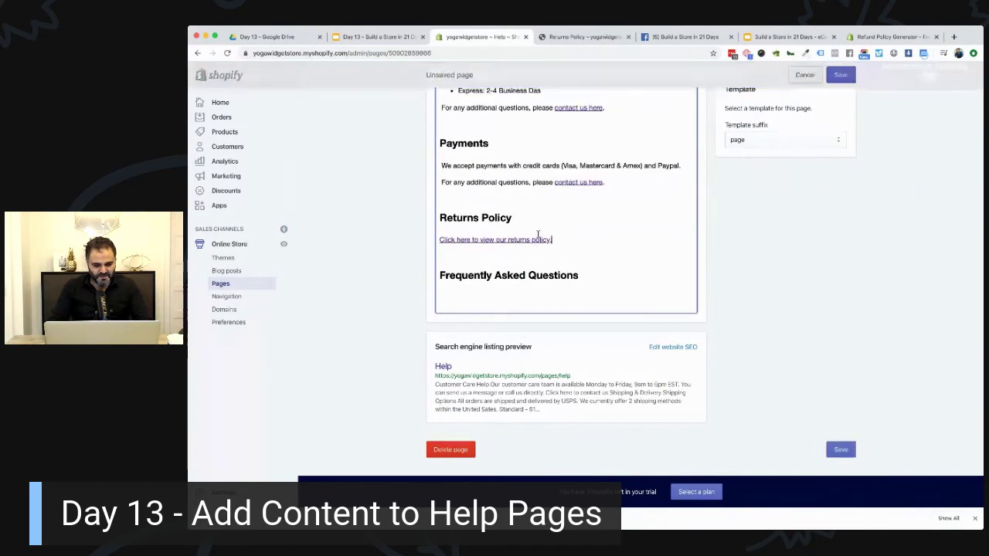
Below the "Frequently Asked Questions" heading, add the placeholder lines "Question1:" and "Answer:".
{"action": "key", "text": "Down"}
{"action": "key", "text": "Down"}
{"action": "key", "text": "Down"}
{"action": "key", "text": "Down"}
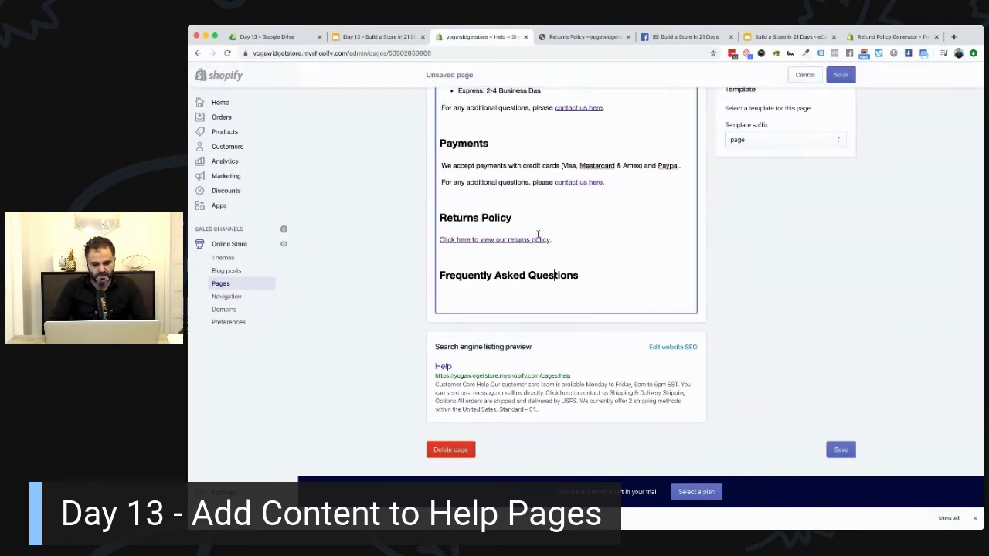
{"action": "scroll", "coordinate": [380, 205], "scroll_direction": "up", "scroll_amount": 3}
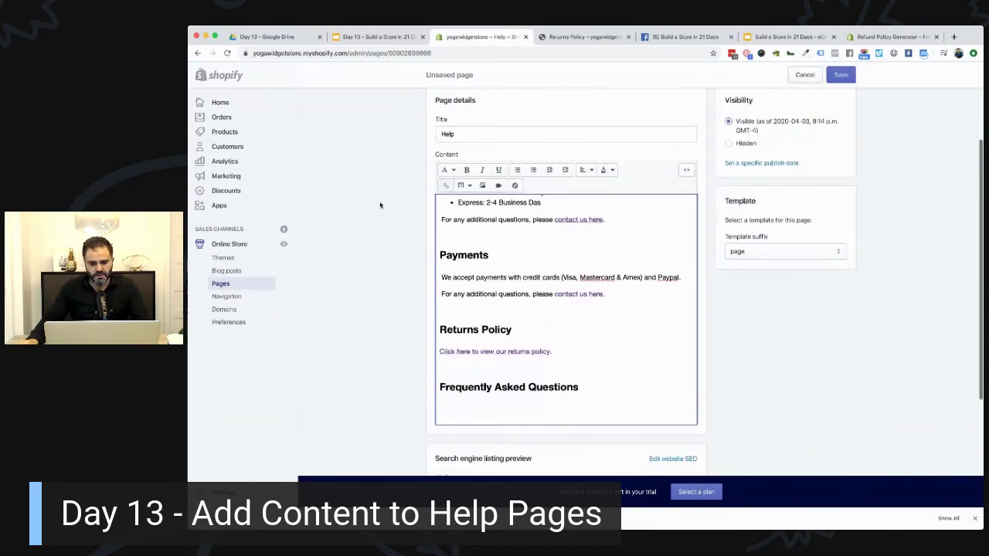
{"action": "scroll", "coordinate": [353, 189], "scroll_direction": "down", "scroll_amount": 3}
{"action": "type", "text": "Question1:"}
{"action": "key", "text": "Return"}
{"action": "type", "text": "Answe"}
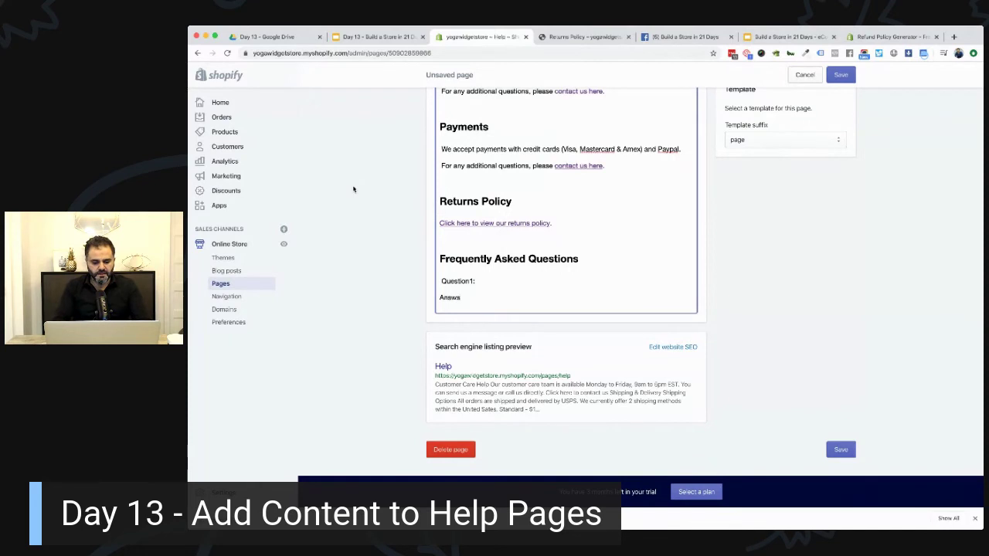
{"action": "key", "text": "BackSpace"}
{"action": "type", "text": ":"}
Leave a blank line after the first answer, and add the placeholder lines "Question 2:" and "Answer:".
{"action": "left_click", "coordinate": [439, 280]}
{"action": "key", "text": "Return"}
{"action": "key", "text": "Return"}
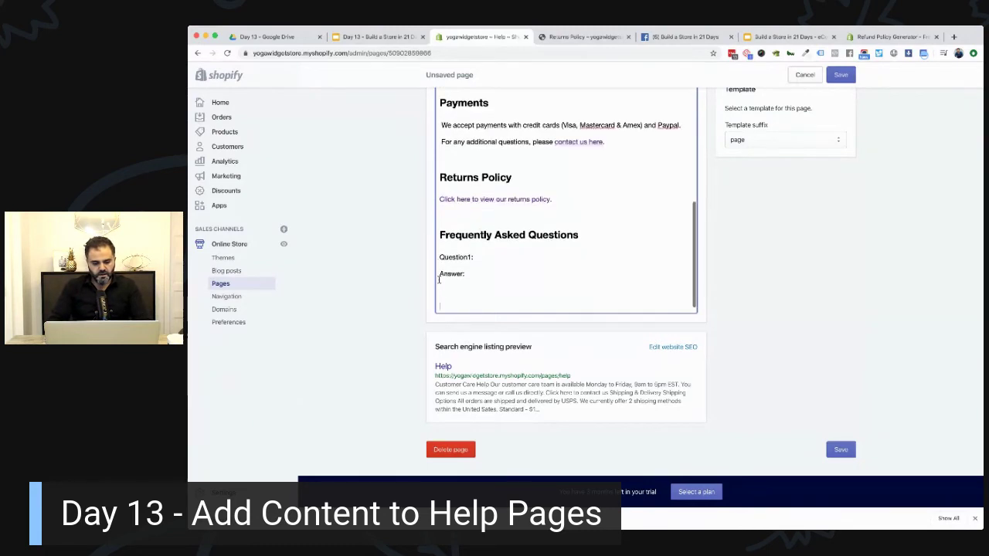
{"action": "type", "text": "Question 2:"}
{"action": "key", "text": "Return"}
{"action": "type", "text": "Answer"}
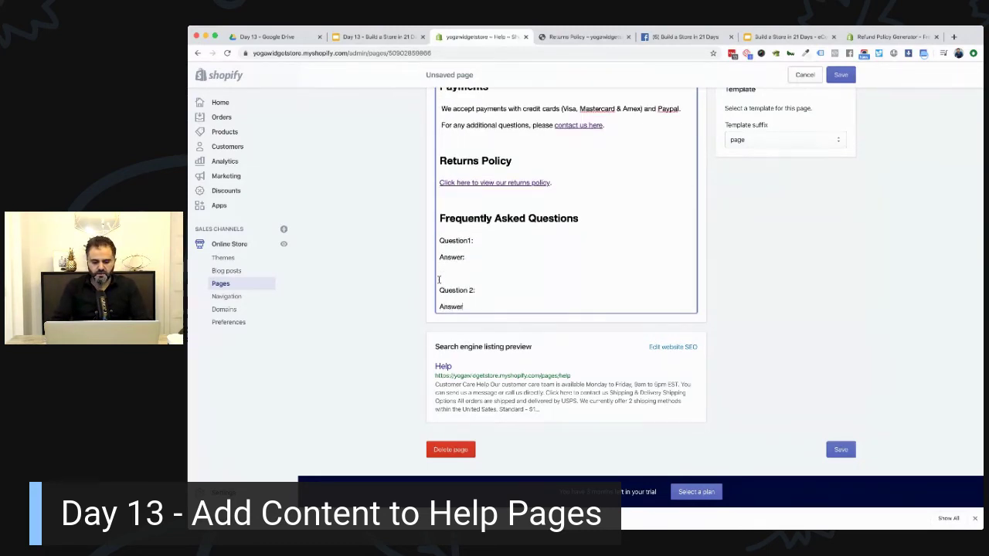
{"action": "type", "text": ":"}
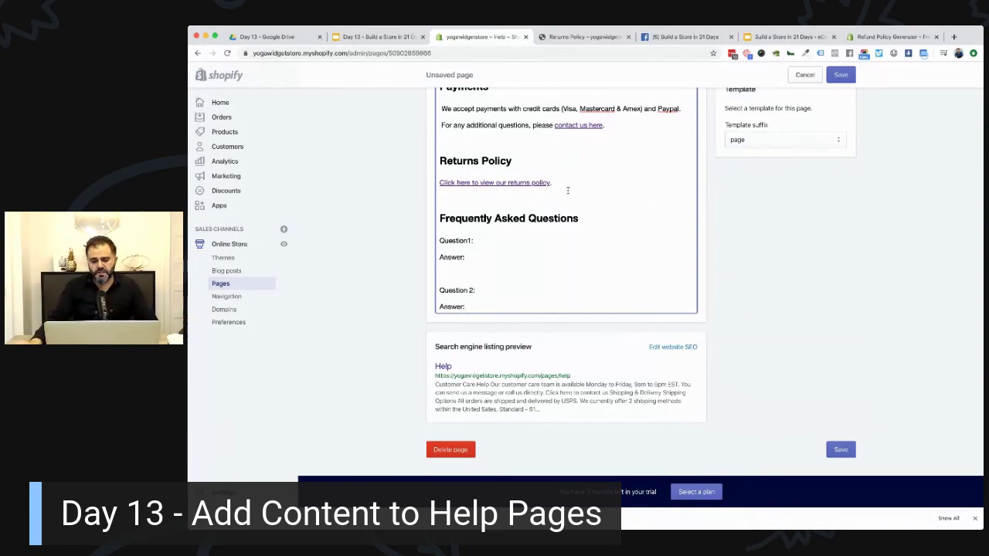
Save the Help page with its question-and-answer placeholders.
{"action": "left_click_drag", "start_coordinate": [442, 158], "coordinate": [583, 185]}
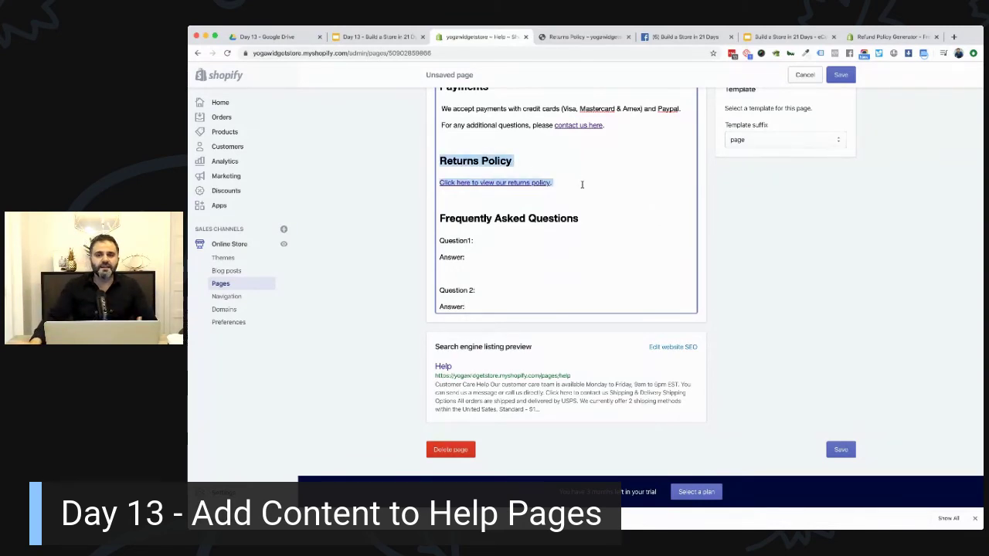
{"action": "left_click", "coordinate": [582, 185]}
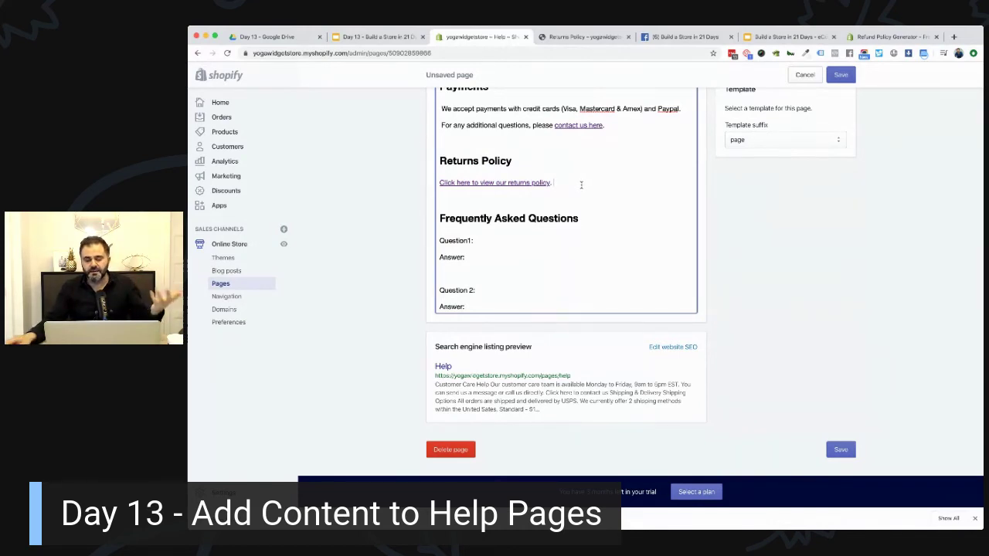
{"action": "left_click", "coordinate": [845, 77]}
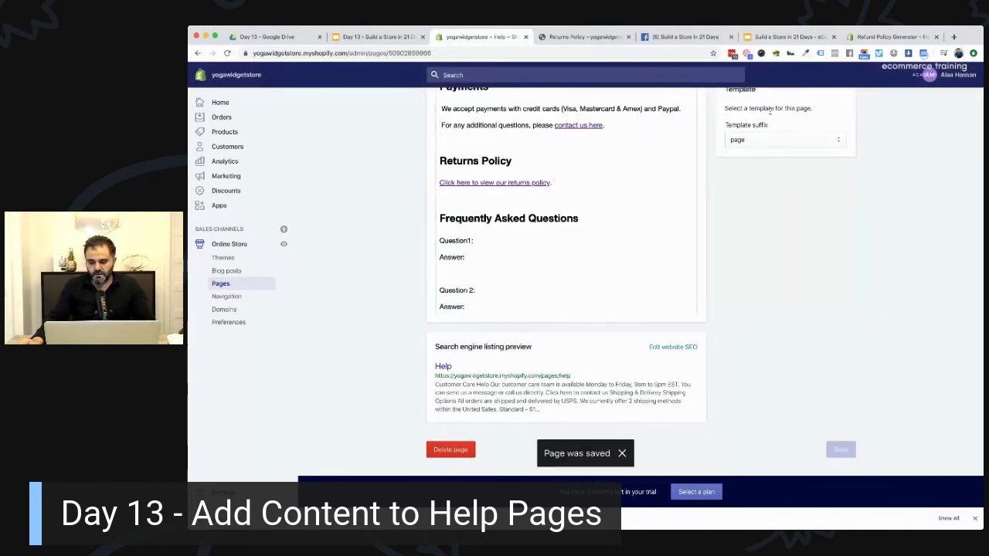
Open the Help page on the live storefront and review its sections from Customer Care Help down to the Frequently Asked Questions.
{"action": "left_click", "coordinate": [554, 39]}
{"action": "left_click", "coordinate": [247, 88]}
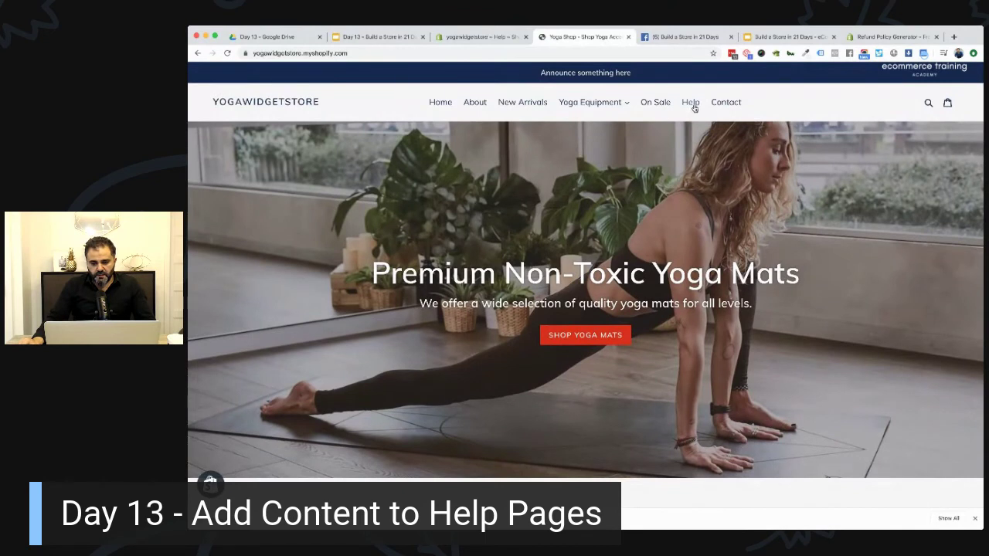
{"action": "left_click", "coordinate": [690, 102]}
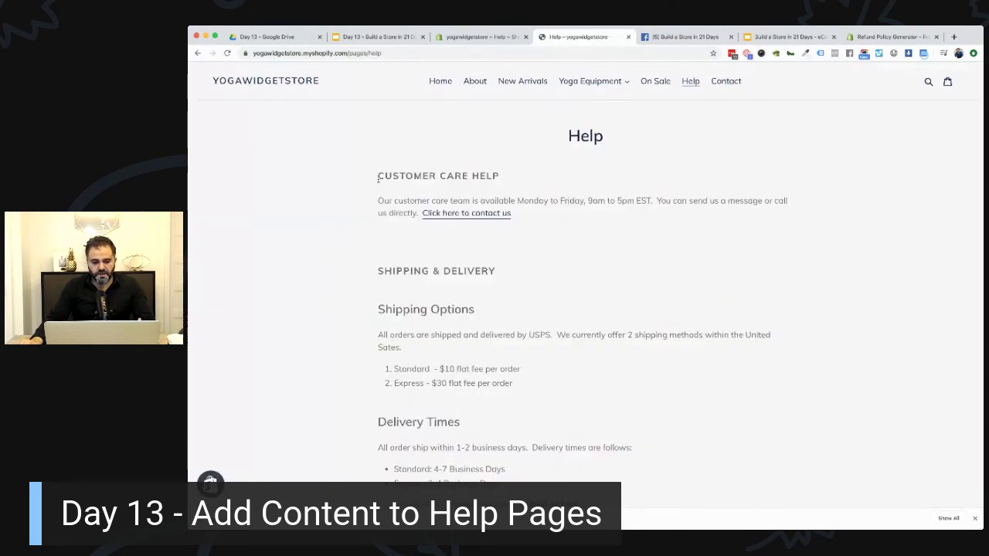
{"action": "scroll", "coordinate": [360, 181], "scroll_direction": "down", "scroll_amount": 1}
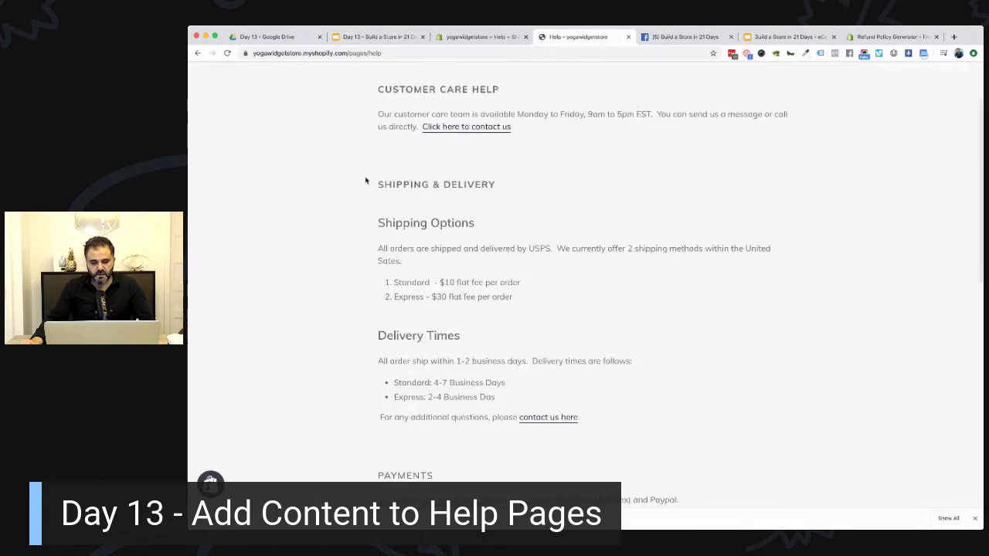
{"action": "scroll", "coordinate": [370, 173], "scroll_direction": "up", "scroll_amount": 1}
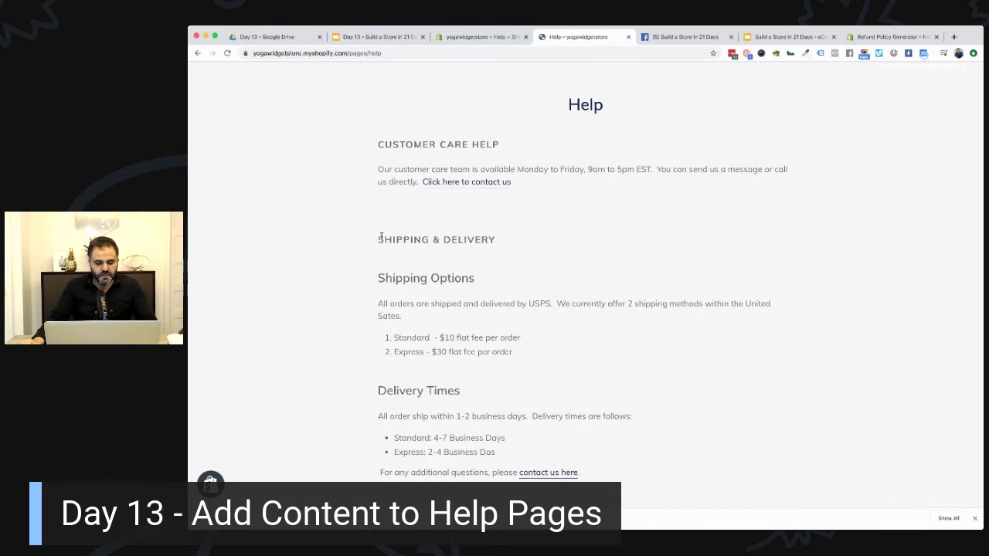
{"action": "scroll", "coordinate": [463, 245], "scroll_direction": "down", "scroll_amount": 3}
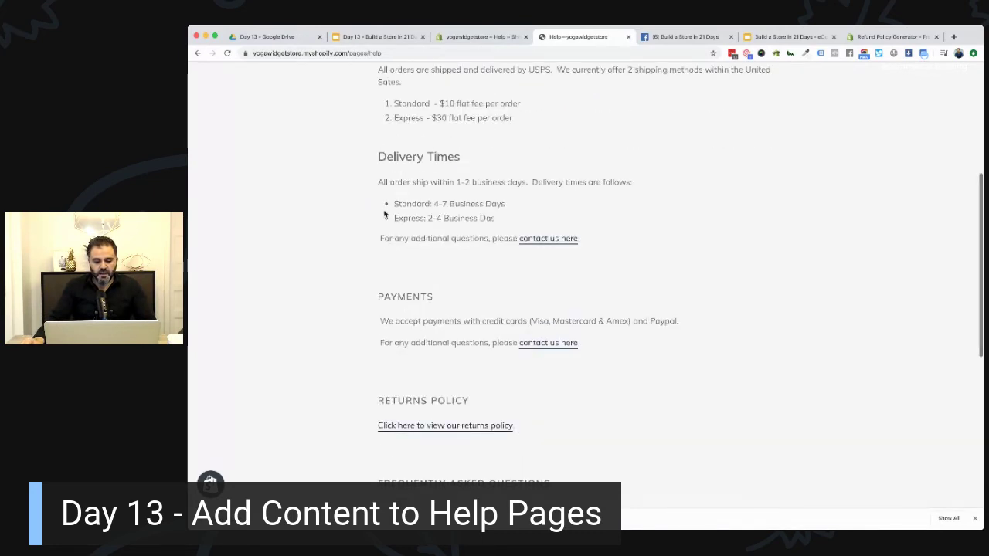
{"action": "scroll", "coordinate": [385, 215], "scroll_direction": "down", "scroll_amount": 3}
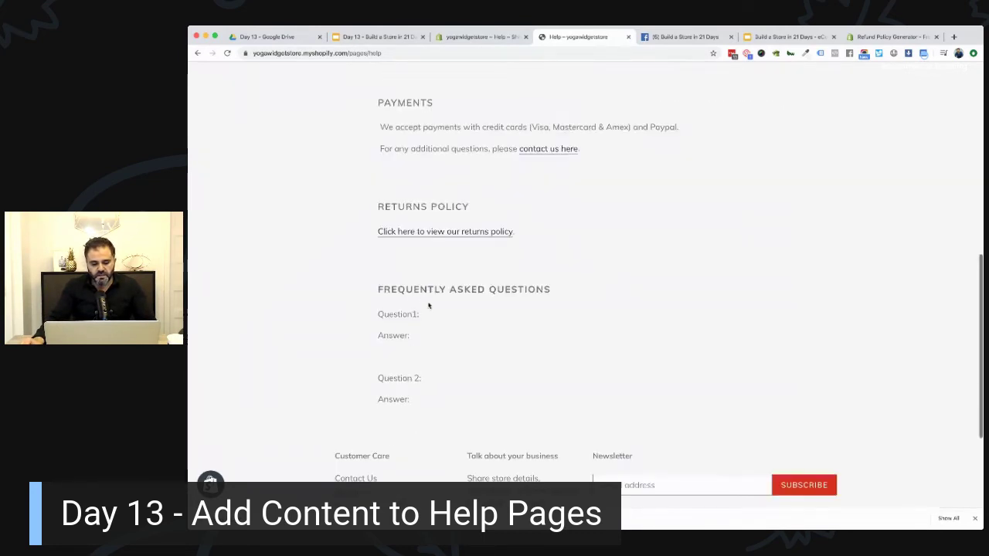
{"action": "scroll", "coordinate": [450, 302], "scroll_direction": "up", "scroll_amount": 10}
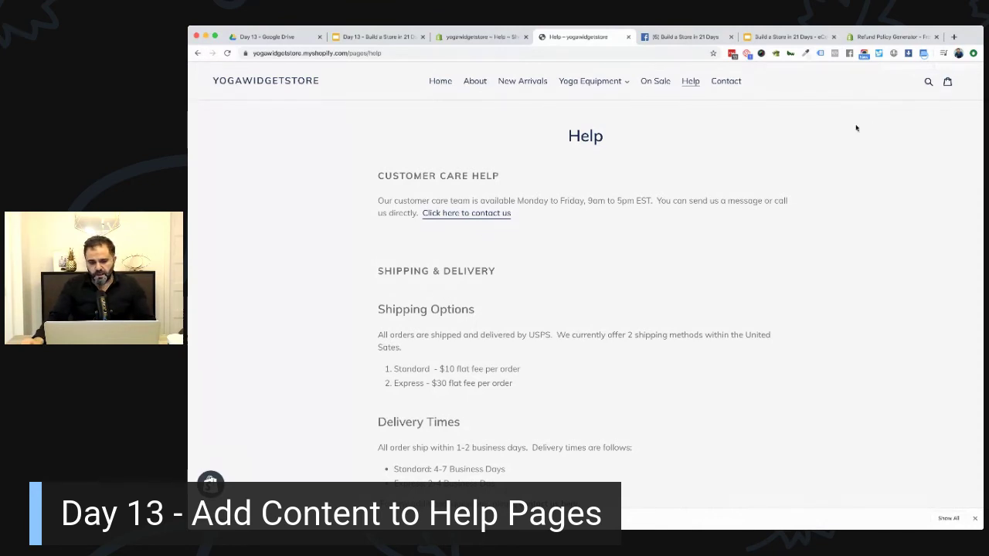
Return to the Shopify admin's list of pages and open the Returns Policy page for editing.
{"action": "left_click", "coordinate": [479, 37]}
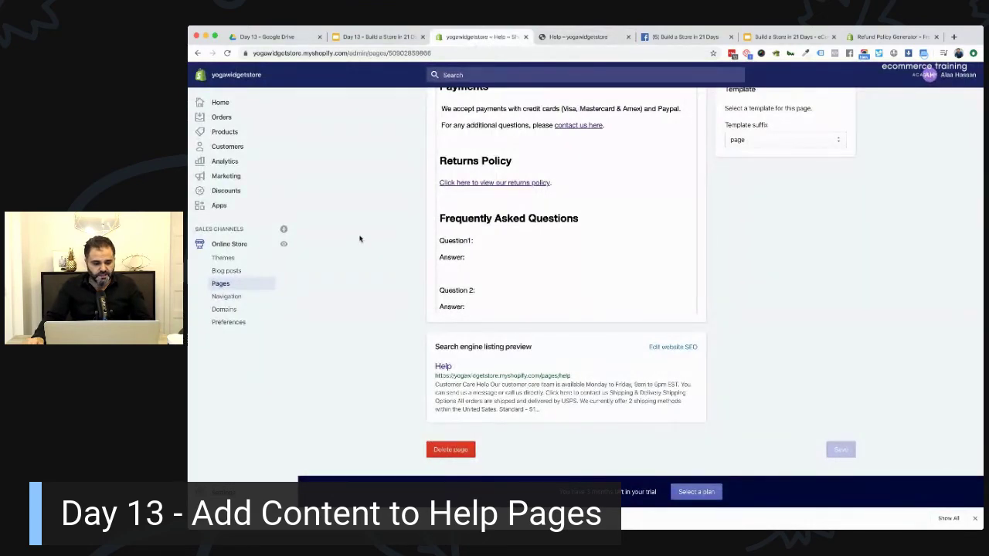
{"action": "left_click", "coordinate": [240, 284]}
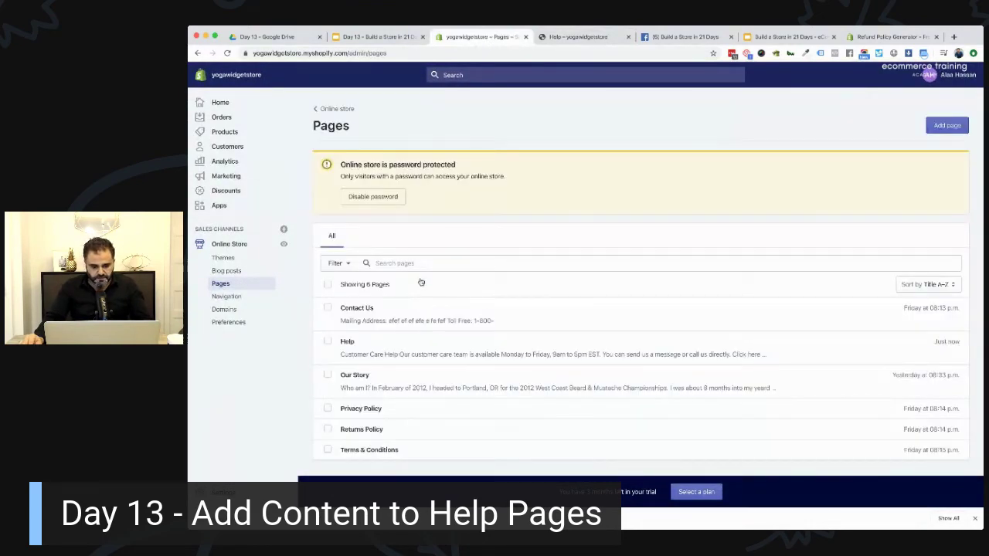
{"action": "scroll", "coordinate": [419, 283], "scroll_direction": "down", "scroll_amount": 1}
{"action": "left_click", "coordinate": [364, 402]}
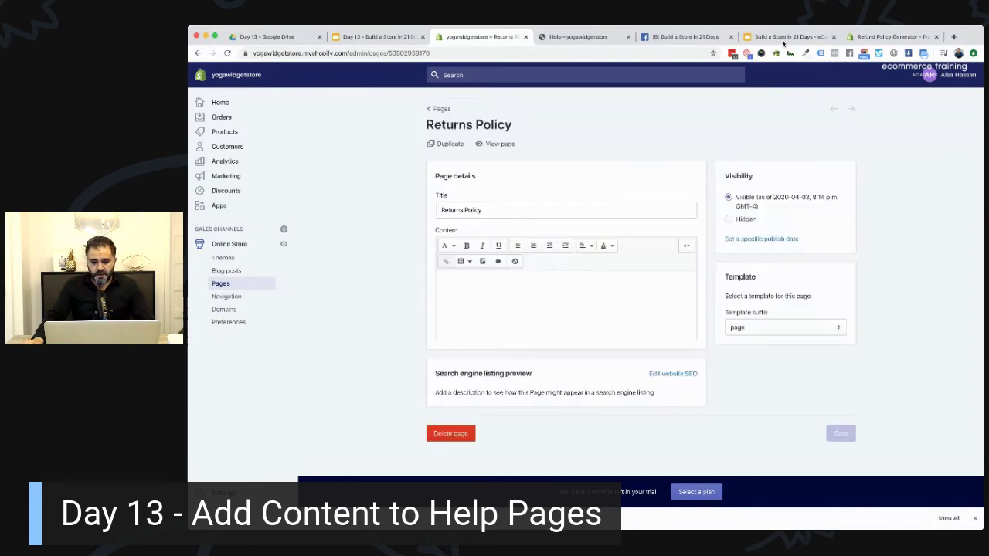
Switch to Shopify's Refund Policy Generator website and choose to skip the trial and just create the policy.
{"action": "key", "text": "super+6"}
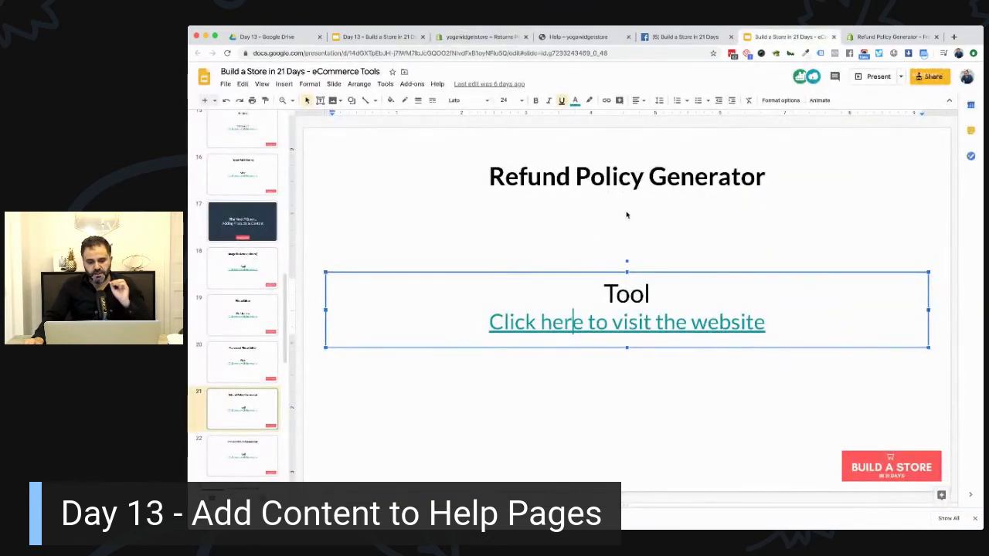
{"action": "left_click", "coordinate": [887, 37]}
{"action": "scroll", "coordinate": [482, 284], "scroll_direction": "down", "scroll_amount": 5}
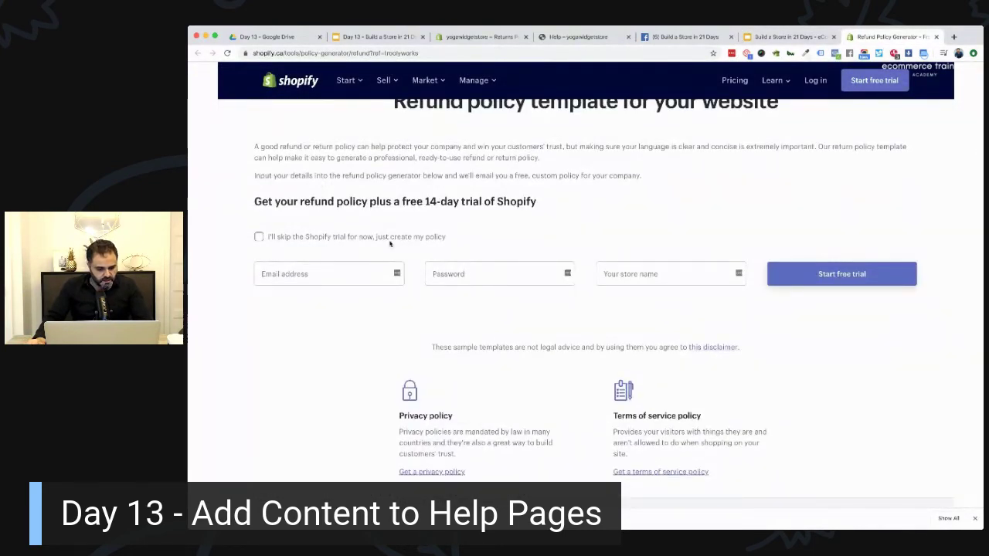
{"action": "left_click", "coordinate": [261, 238]}
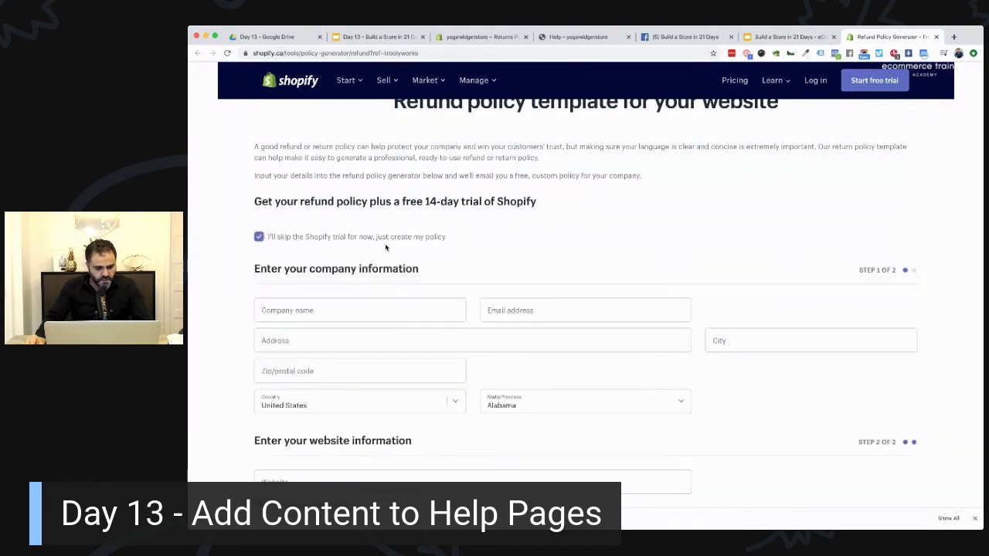
Enter YOGA SHOP as the company name and fill in the company's e-mail address in the policy generator form.
{"action": "scroll", "coordinate": [385, 245], "scroll_direction": "down", "scroll_amount": 3}
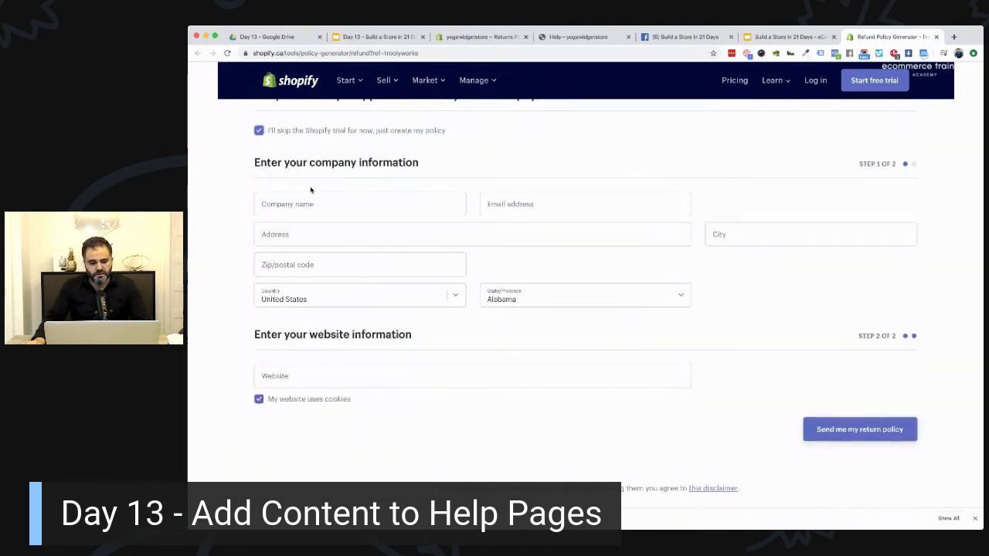
{"action": "scroll", "coordinate": [387, 294], "scroll_direction": "up", "scroll_amount": 5}
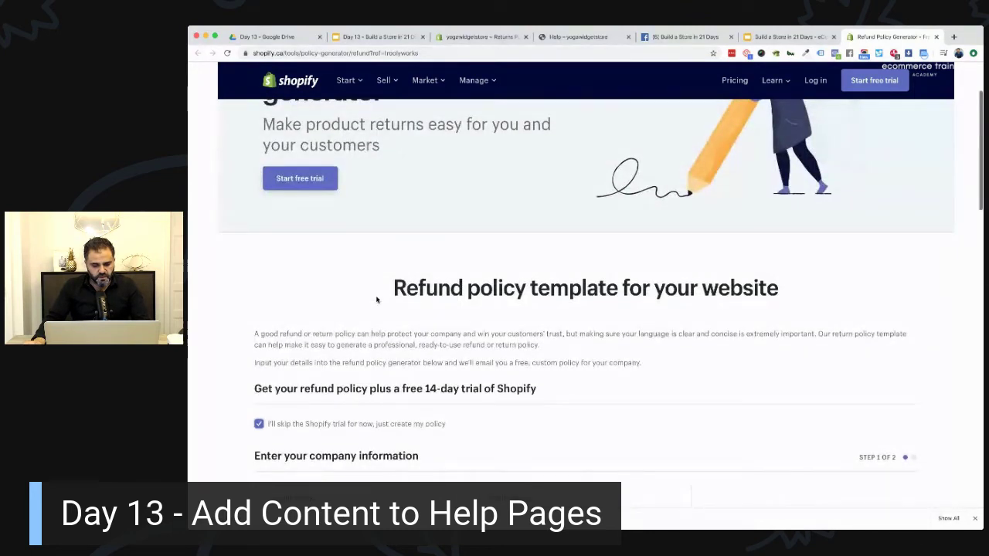
{"action": "scroll", "coordinate": [376, 299], "scroll_direction": "down", "scroll_amount": 5}
{"action": "left_click", "coordinate": [323, 205]}
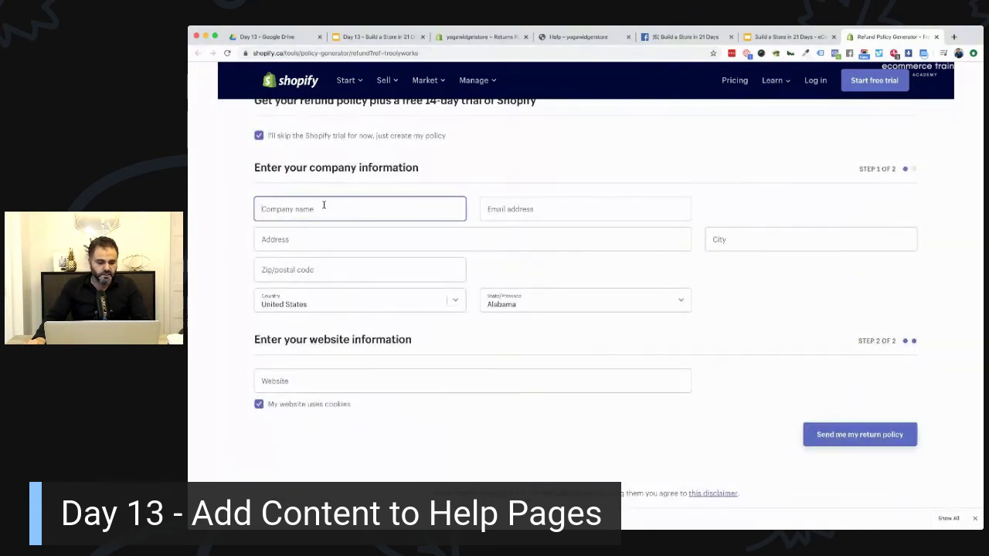
{"action": "type", "text": "YOGA SHOP"}
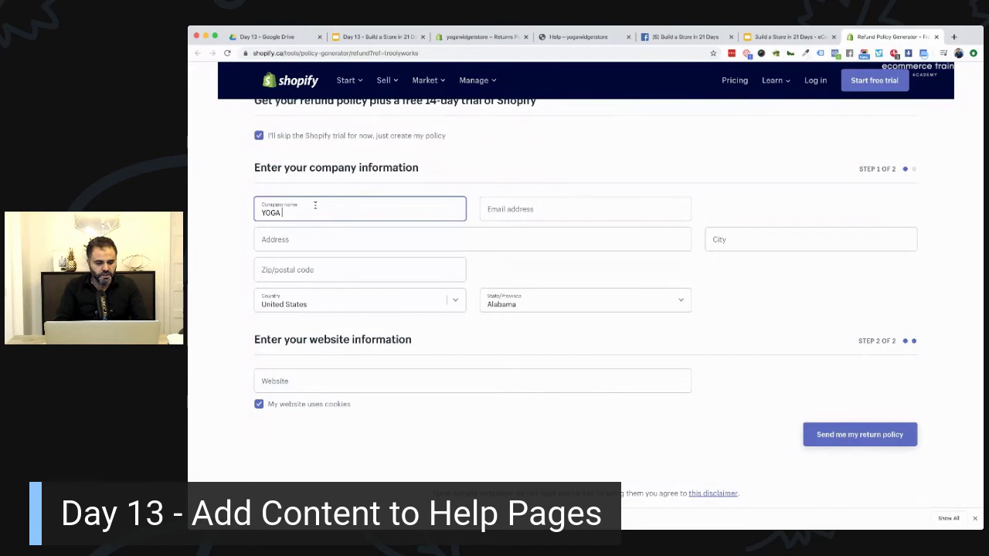
{"action": "left_click", "coordinate": [562, 216]}
{"action": "type", "text": "SJ"}
{"action": "key", "text": "BackSpace"}
{"action": "key", "text": "BackSpace"}
{"action": "type", "text": "hello"}
{"action": "key", "text": "Down"}
{"action": "key", "text": "Return"}
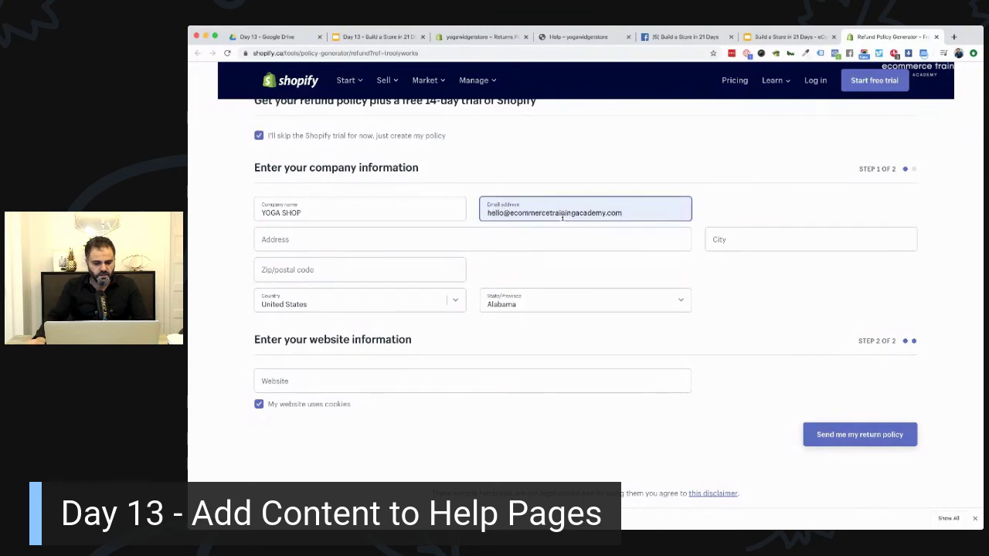
Fill in the company's street address, city, postal code and state in the policy generator form.
{"action": "left_click", "coordinate": [306, 270]}
{"action": "left_click", "coordinate": [295, 239]}
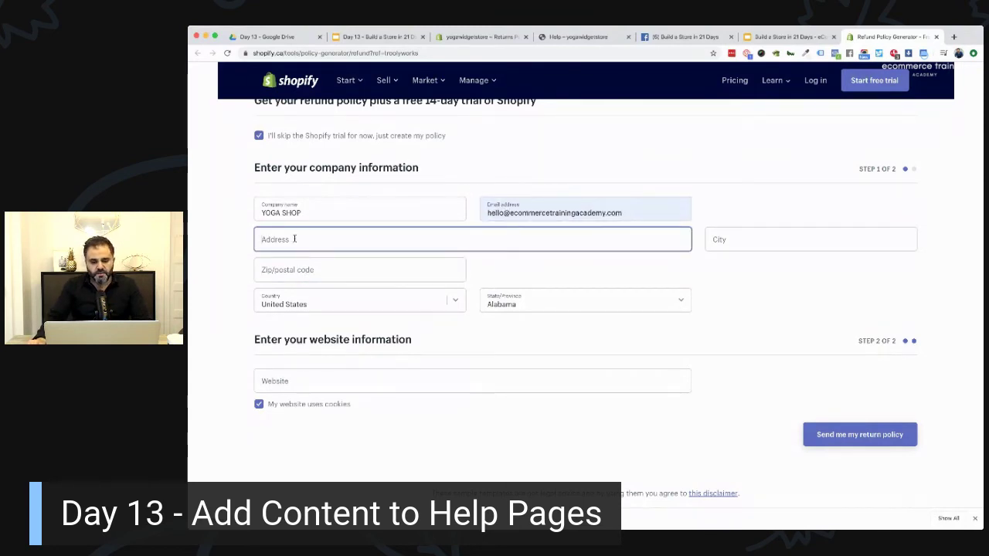
{"action": "type", "text": "2222 Su"}
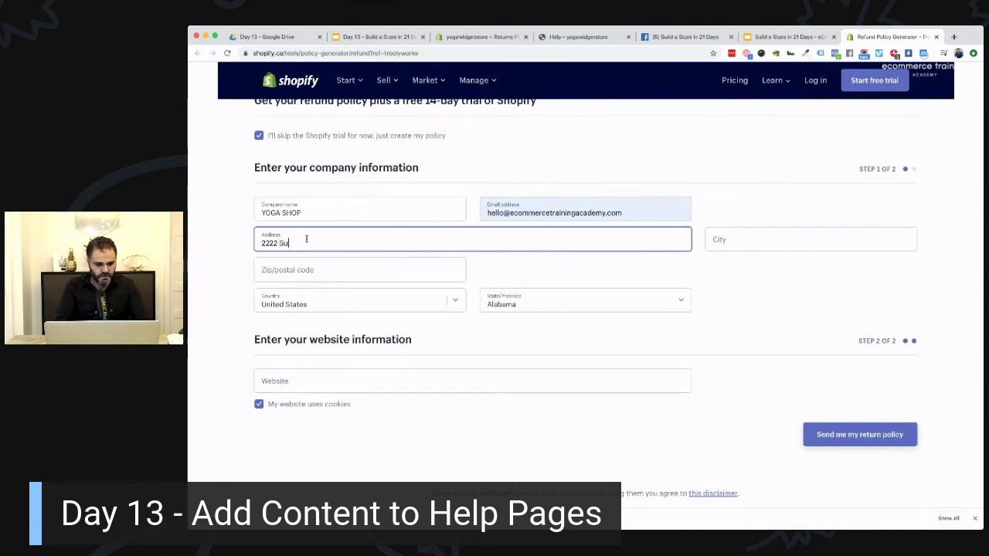
{"action": "type", "text": "nny Side"}
{"action": "left_click", "coordinate": [788, 242]}
{"action": "type", "text": "New York"}
{"action": "left_click", "coordinate": [359, 264]}
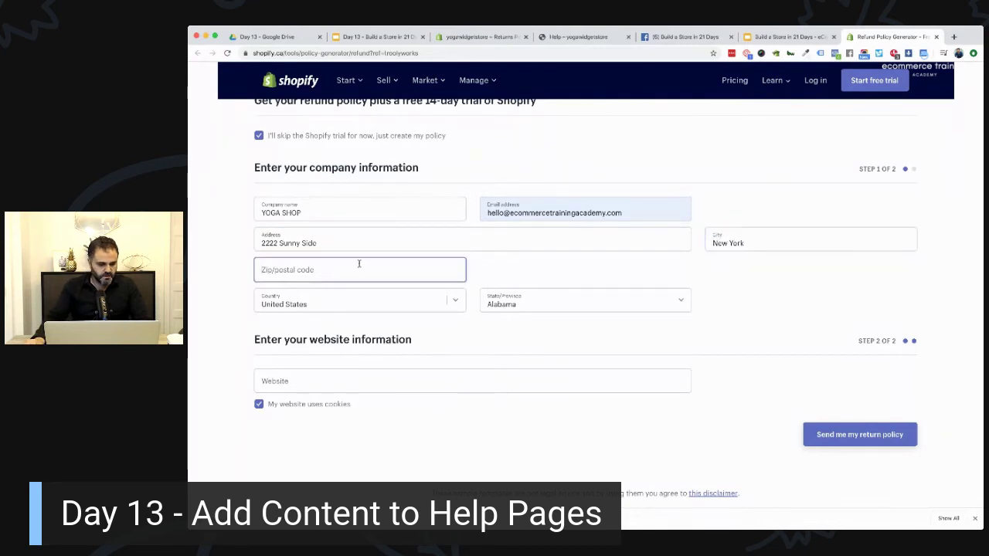
{"action": "type", "text": "12901"}
{"action": "key", "text": "Tab"}
{"action": "key", "text": "Tab"}
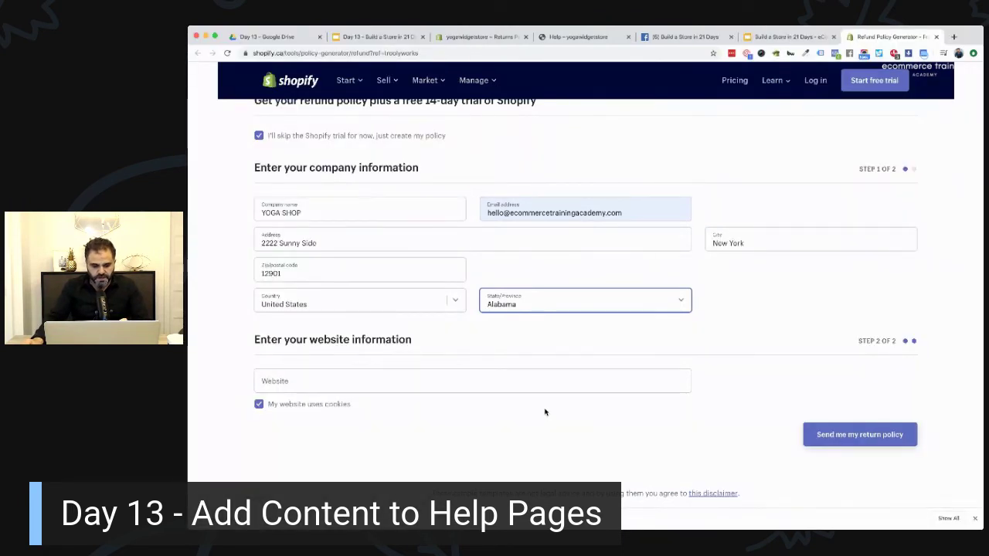
{"action": "type", "text": "new york"}
{"action": "left_click", "coordinate": [476, 327]}
{"action": "scroll", "coordinate": [479, 329], "scroll_direction": "down", "scroll_amount": 2}
{"action": "left_click", "coordinate": [380, 307]}
{"action": "type", "text": "www."}
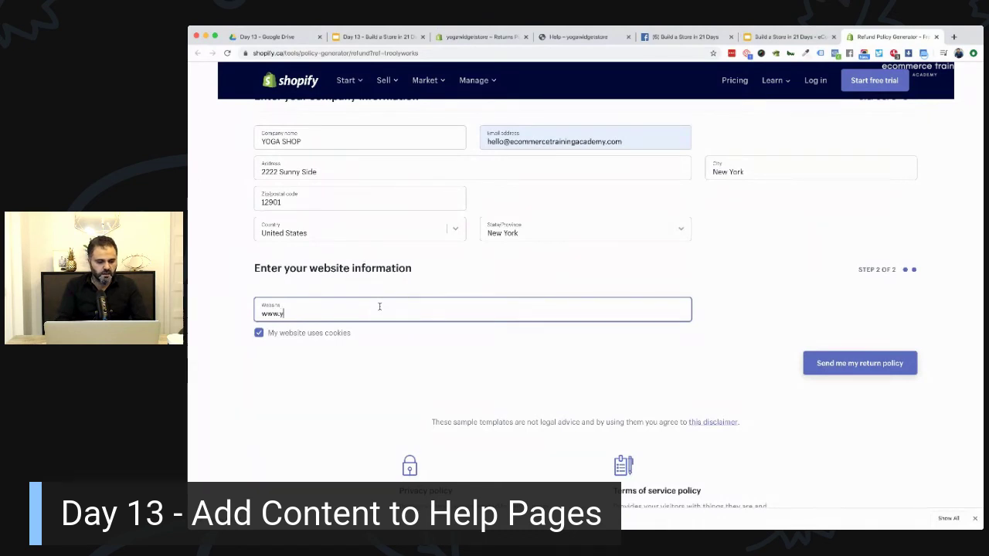
{"action": "type", "text": "yogashop.com"}
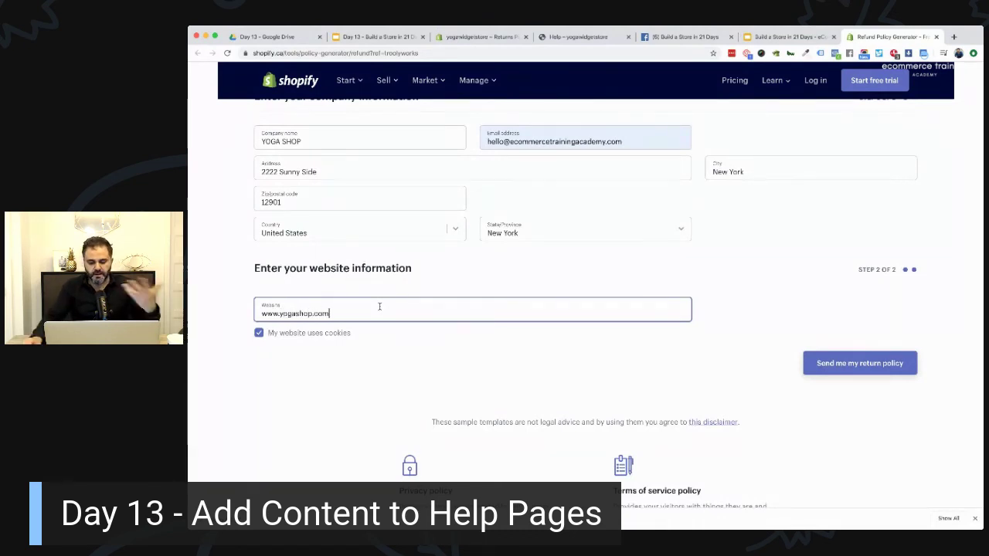
{"action": "left_click", "coordinate": [394, 372]}
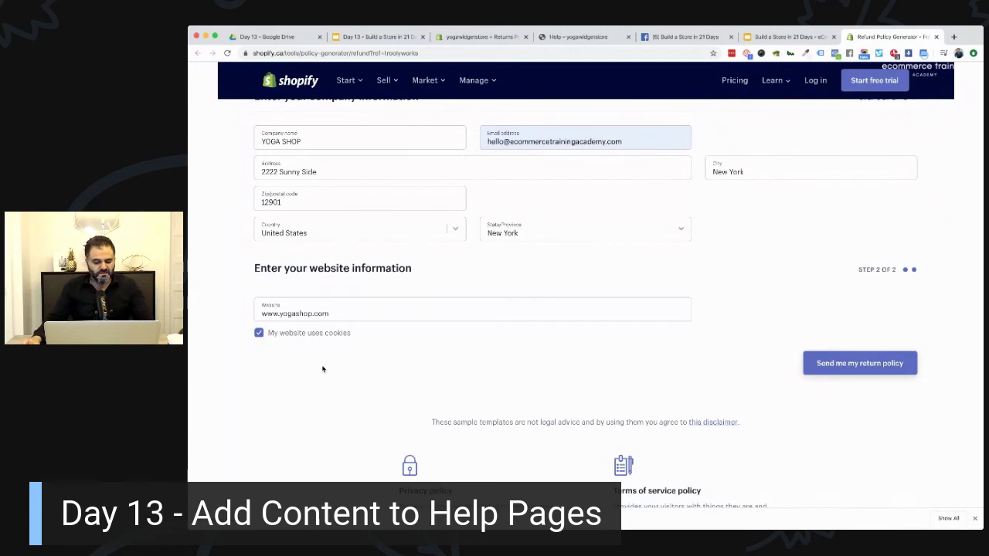
Check the completed form, submit it to request the return policy, and dismiss the store sign-up overlay.
{"action": "scroll", "coordinate": [304, 375], "scroll_direction": "down", "scroll_amount": 3}
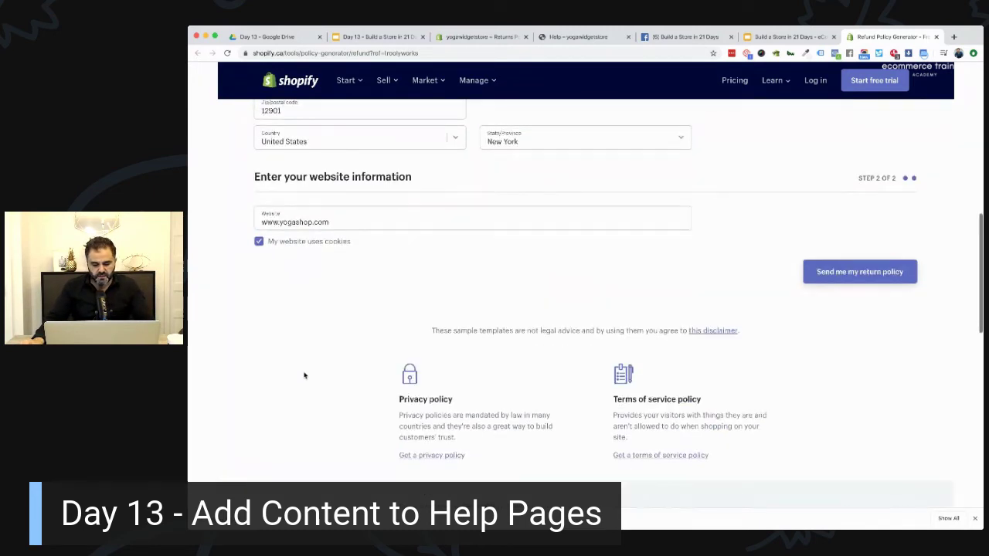
{"action": "scroll", "coordinate": [715, 300], "scroll_direction": "up", "scroll_amount": 6}
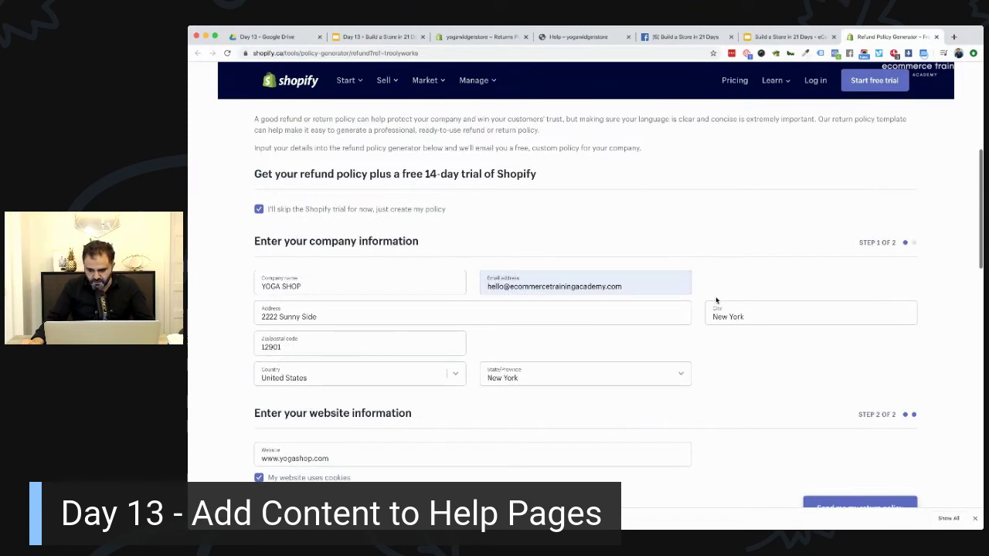
{"action": "scroll", "coordinate": [715, 300], "scroll_direction": "up", "scroll_amount": 1}
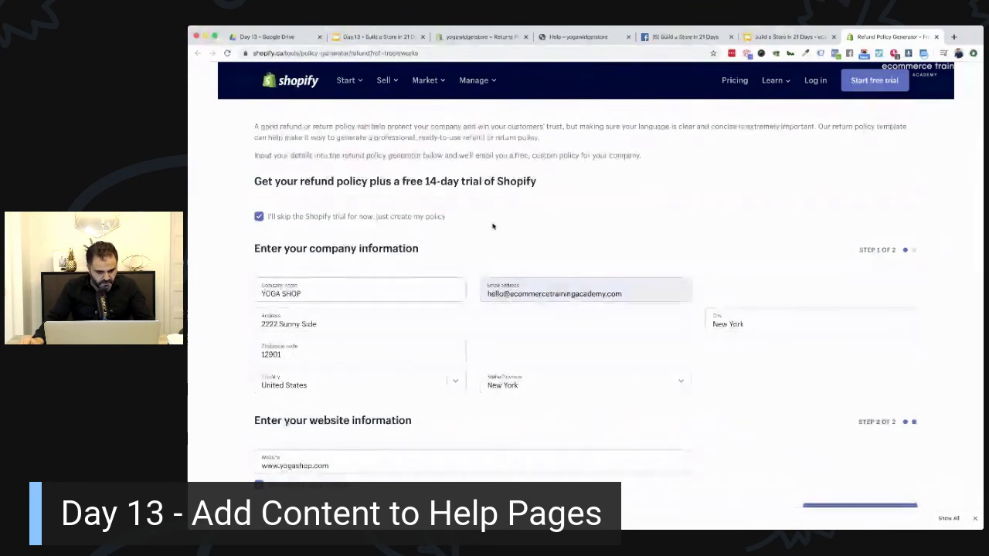
{"action": "scroll", "coordinate": [489, 255], "scroll_direction": "down", "scroll_amount": 5}
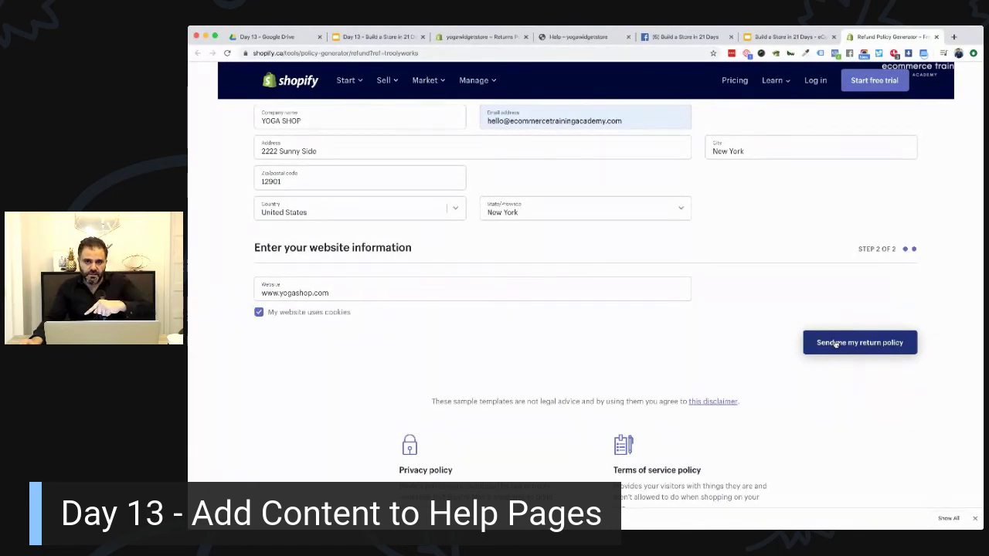
{"action": "left_click", "coordinate": [835, 344]}
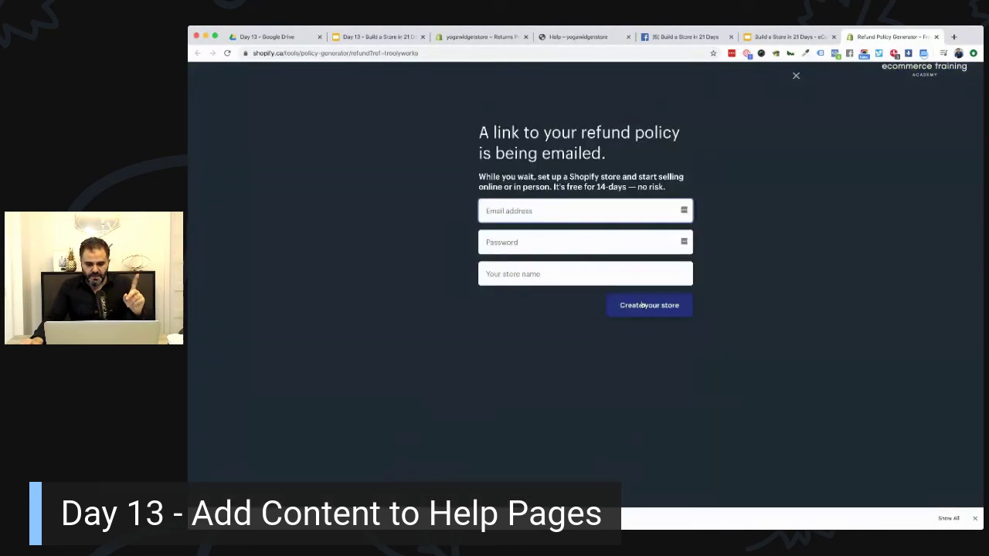
{"action": "left_click", "coordinate": [795, 77]}
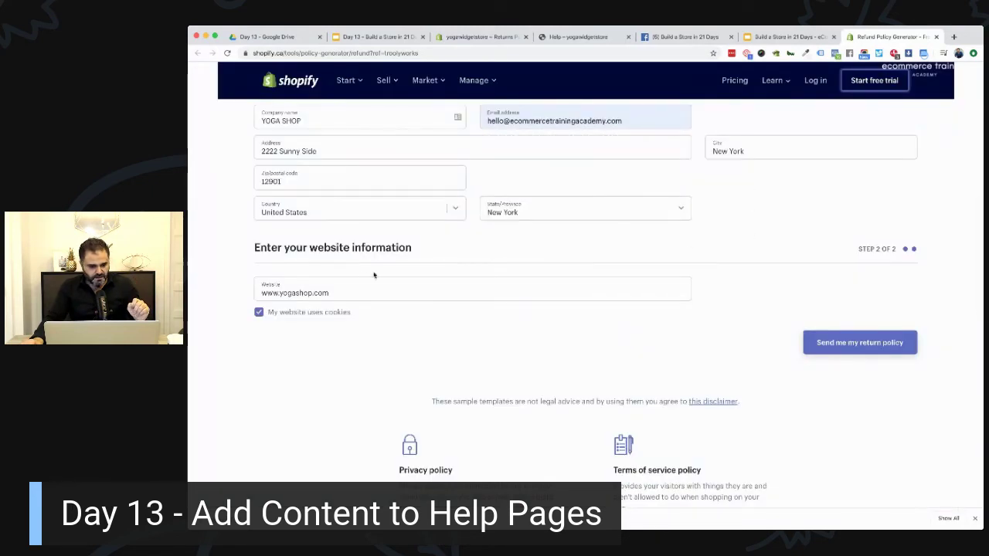
Recheck the refund policy form, request the return policy again, and close the sign-up overlay.
{"action": "scroll", "coordinate": [374, 275], "scroll_direction": "up", "scroll_amount": 3}
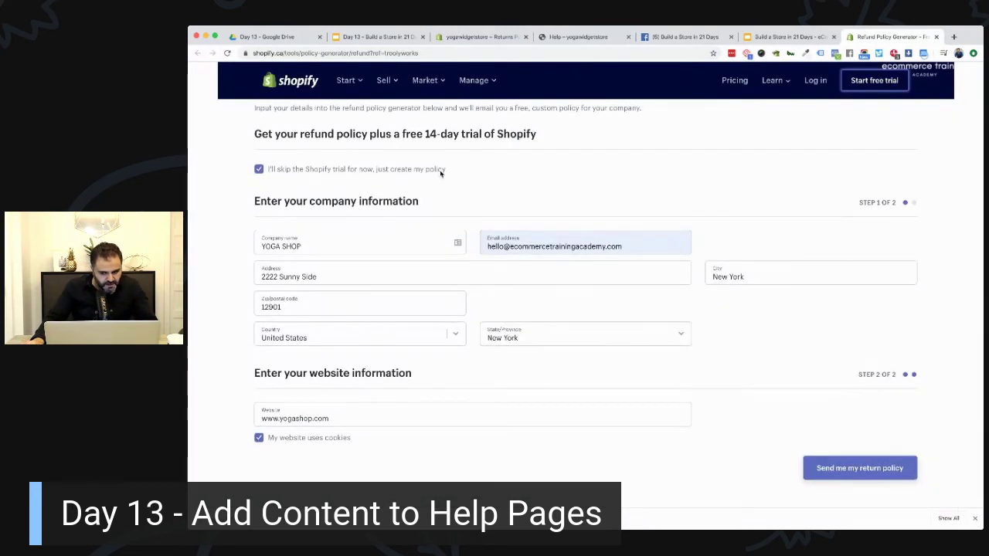
{"action": "scroll", "coordinate": [708, 227], "scroll_direction": "up", "scroll_amount": 4}
{"action": "scroll", "coordinate": [708, 226], "scroll_direction": "down", "scroll_amount": 5}
{"action": "scroll", "coordinate": [726, 228], "scroll_direction": "down", "scroll_amount": 3}
{"action": "scroll", "coordinate": [745, 240], "scroll_direction": "up", "scroll_amount": 1}
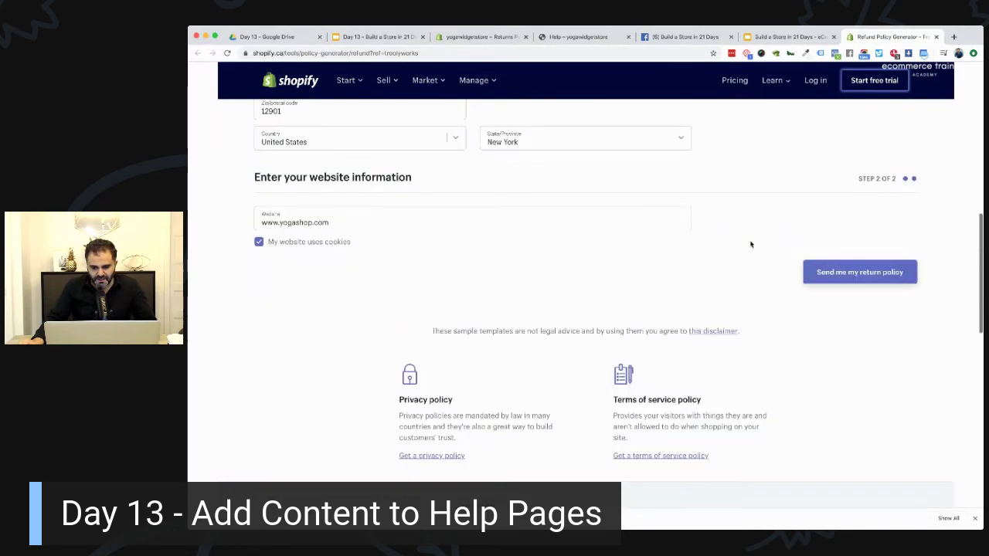
{"action": "left_click", "coordinate": [861, 273]}
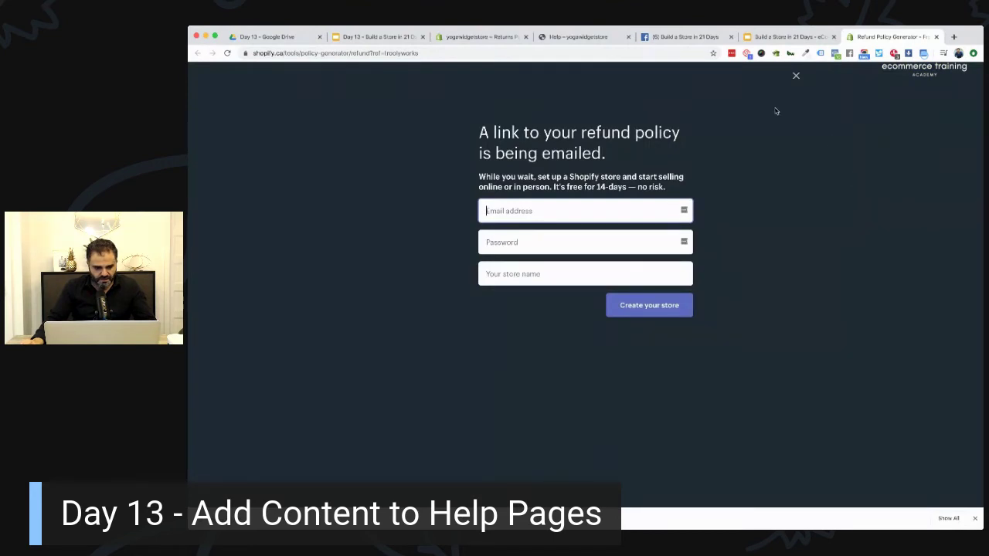
{"action": "left_click", "coordinate": [795, 76]}
Turn the skip-trial option off and on again, resubmit the policy request, and dismiss the sign-up overlay.
{"action": "scroll", "coordinate": [568, 176], "scroll_direction": "up", "scroll_amount": 3}
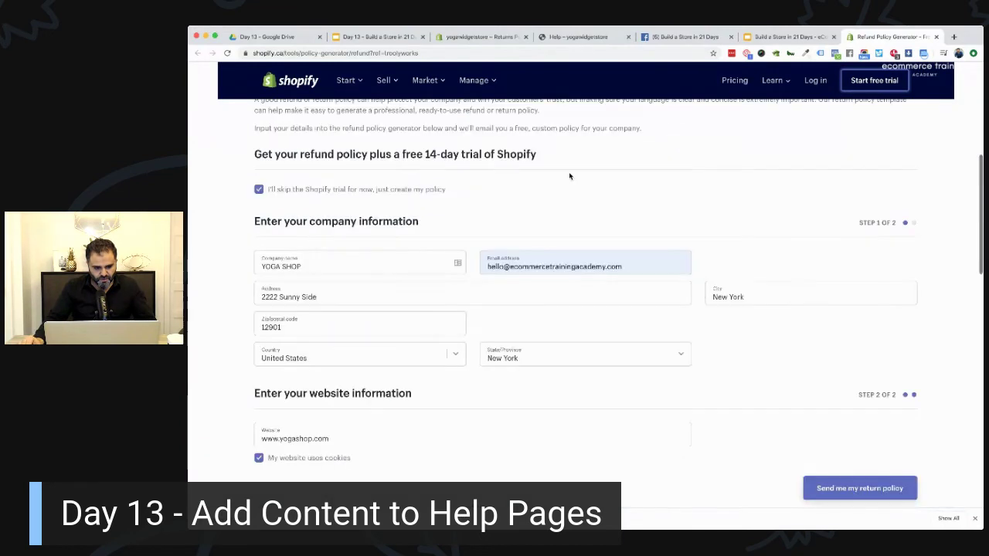
{"action": "left_click", "coordinate": [259, 191]}
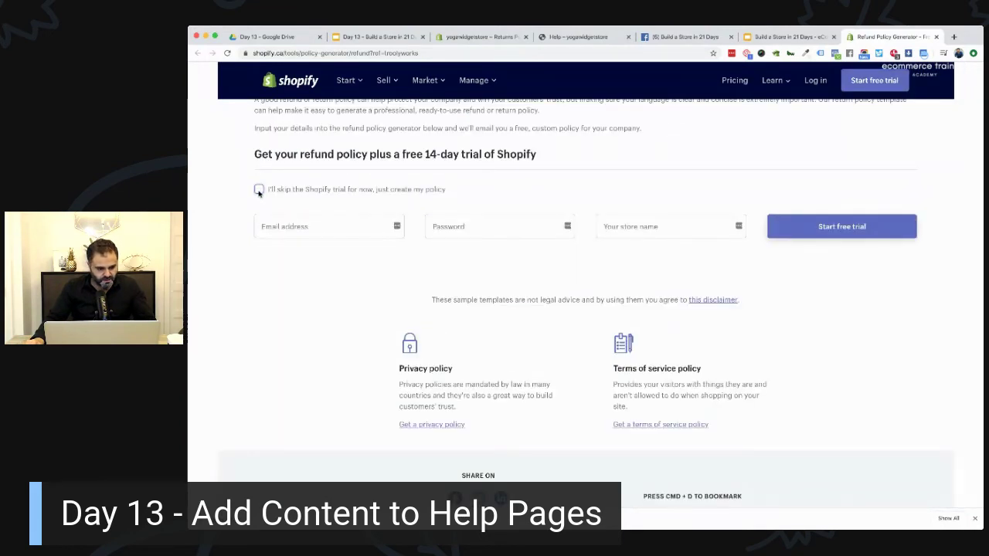
{"action": "left_click", "coordinate": [260, 190]}
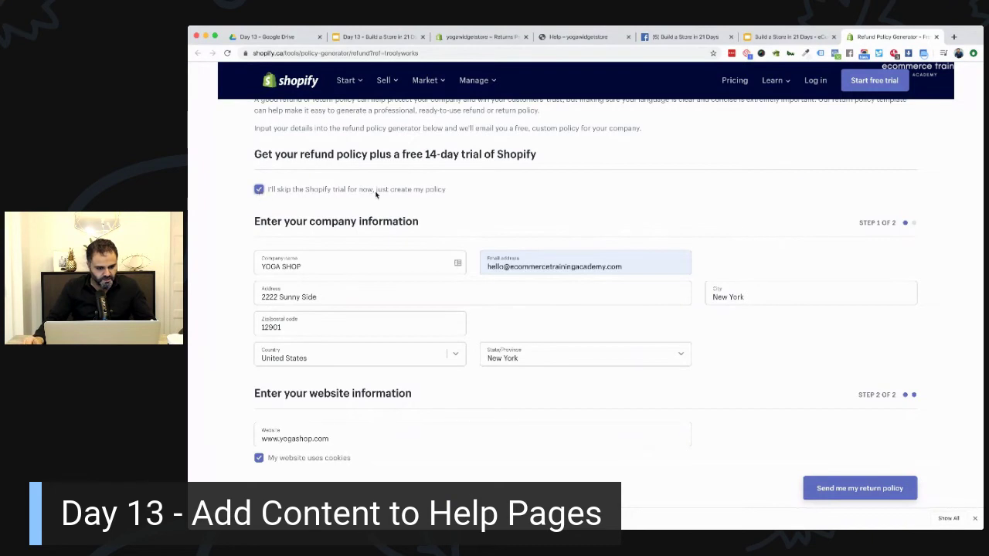
{"action": "scroll", "coordinate": [376, 195], "scroll_direction": "down", "scroll_amount": 2}
{"action": "left_click", "coordinate": [879, 424]}
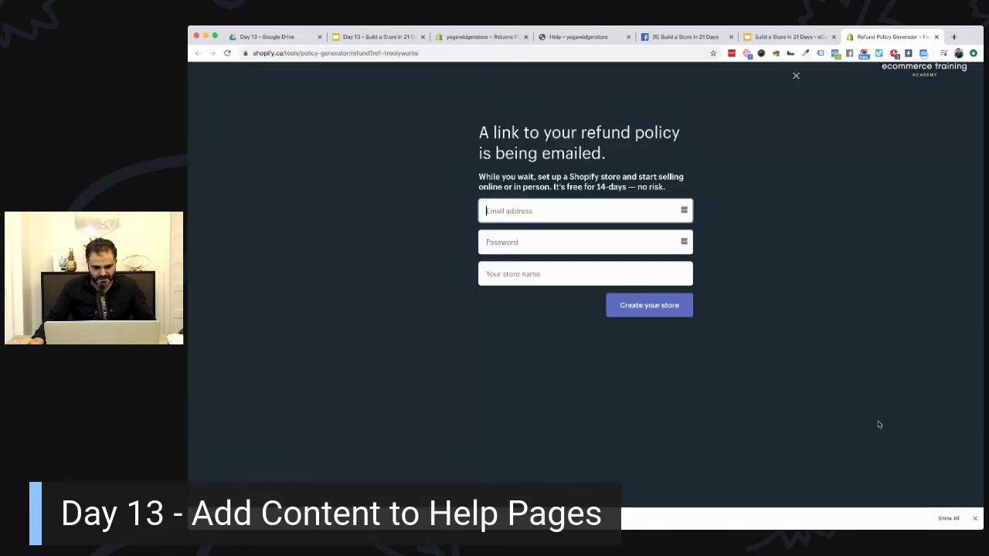
{"action": "left_click", "coordinate": [797, 75]}
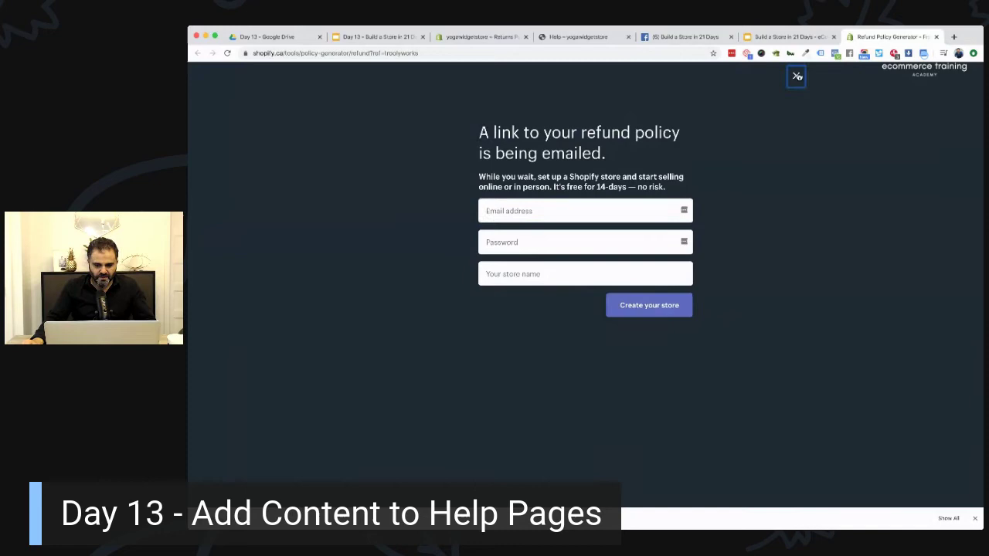
Go to the Shopify login from the policy generator site and open the yogawidgetstore admin.
{"action": "scroll", "coordinate": [758, 153], "scroll_direction": "up", "scroll_amount": 5}
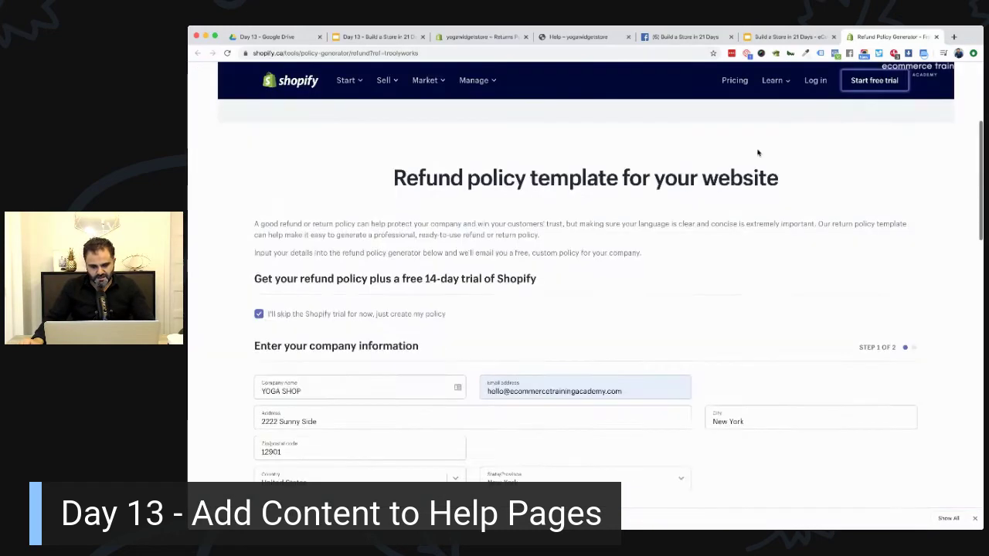
{"action": "scroll", "coordinate": [758, 153], "scroll_direction": "up", "scroll_amount": 5}
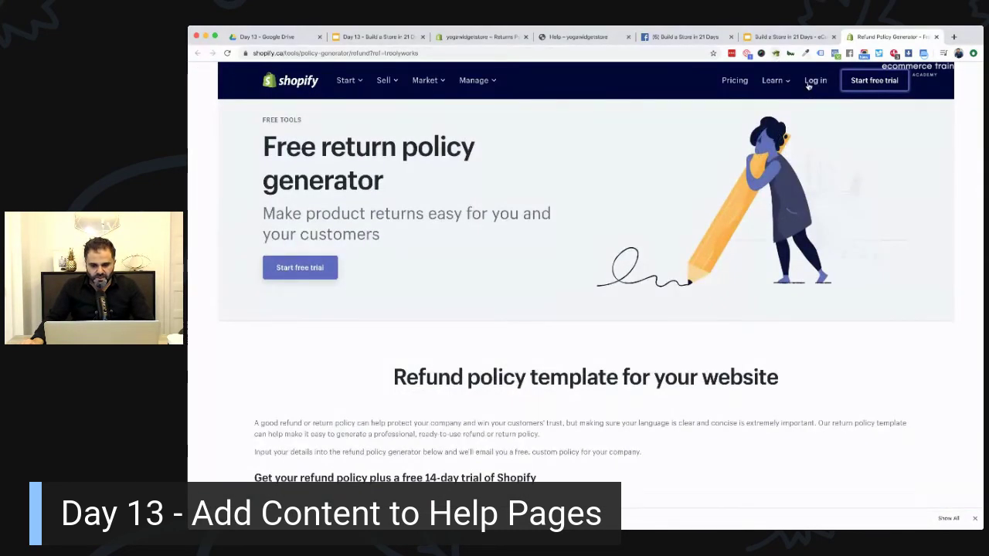
{"action": "left_click", "coordinate": [816, 81]}
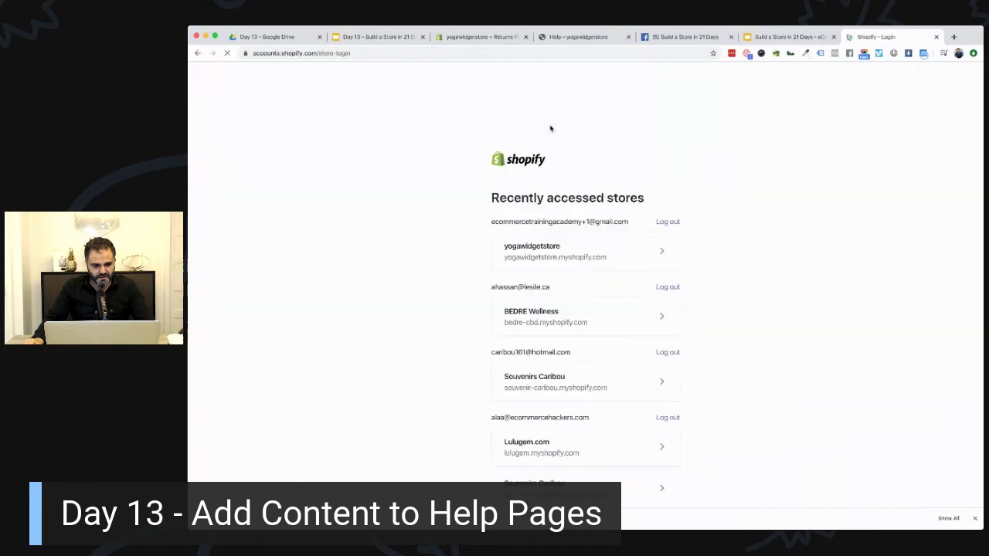
{"action": "left_click", "coordinate": [573, 251]}
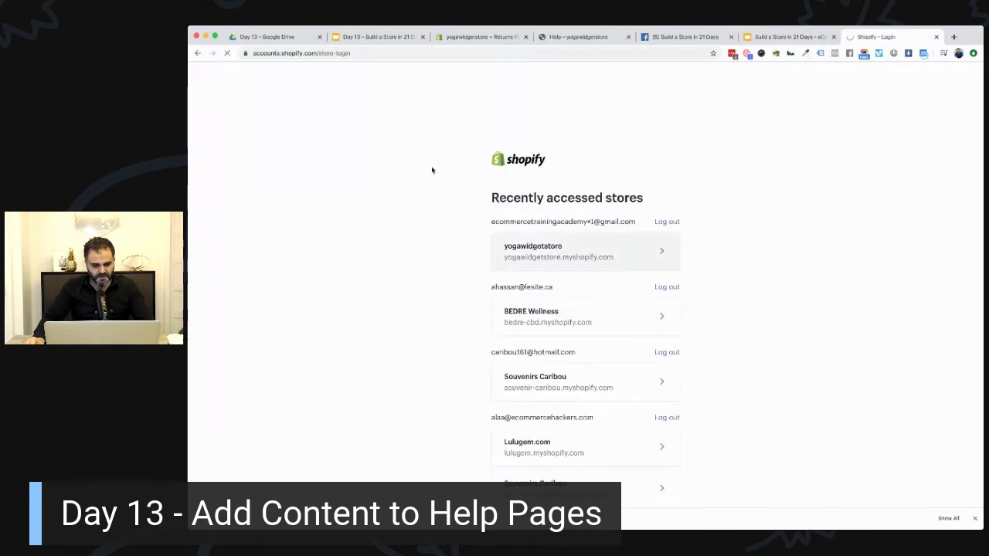
{"action": "left_click", "coordinate": [769, 37]}
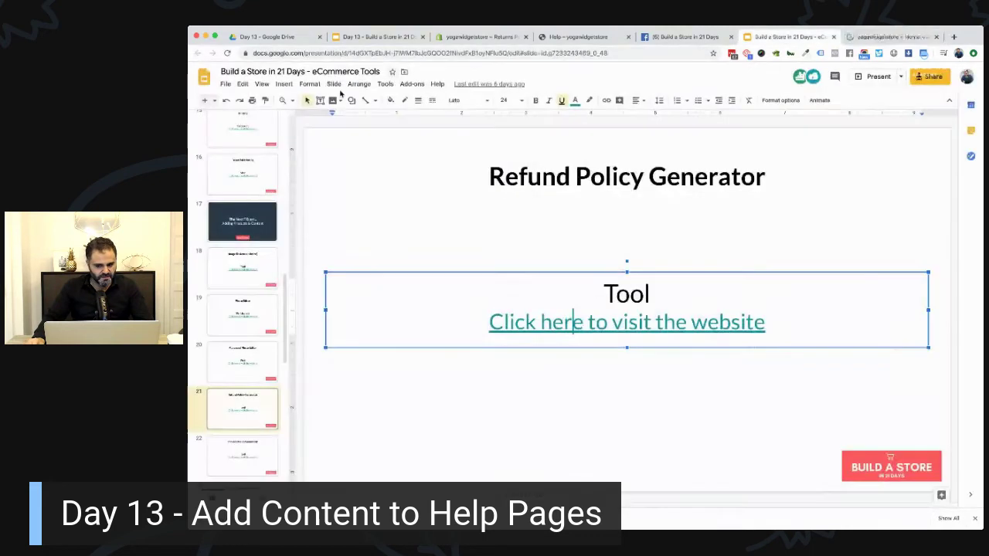
{"action": "left_click", "coordinate": [890, 37]}
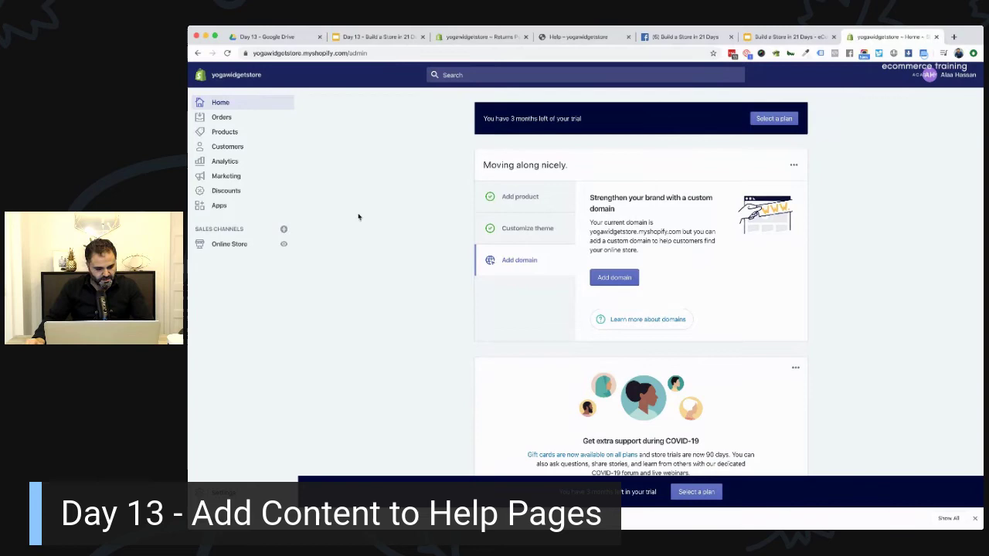
Look over the cards on the admin home page, then open the store's General settings.
{"action": "scroll", "coordinate": [354, 216], "scroll_direction": "down", "scroll_amount": 5}
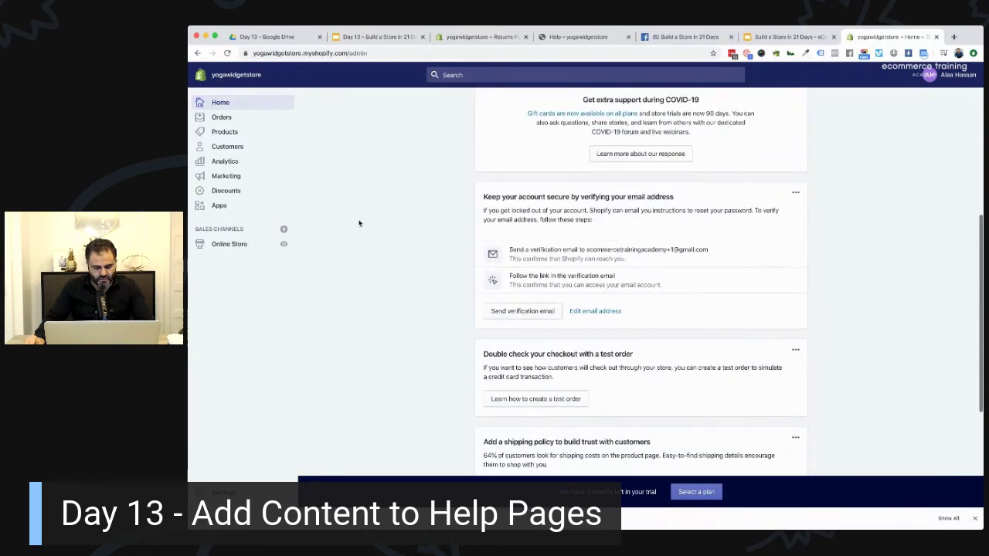
{"action": "scroll", "coordinate": [358, 224], "scroll_direction": "up", "scroll_amount": 5}
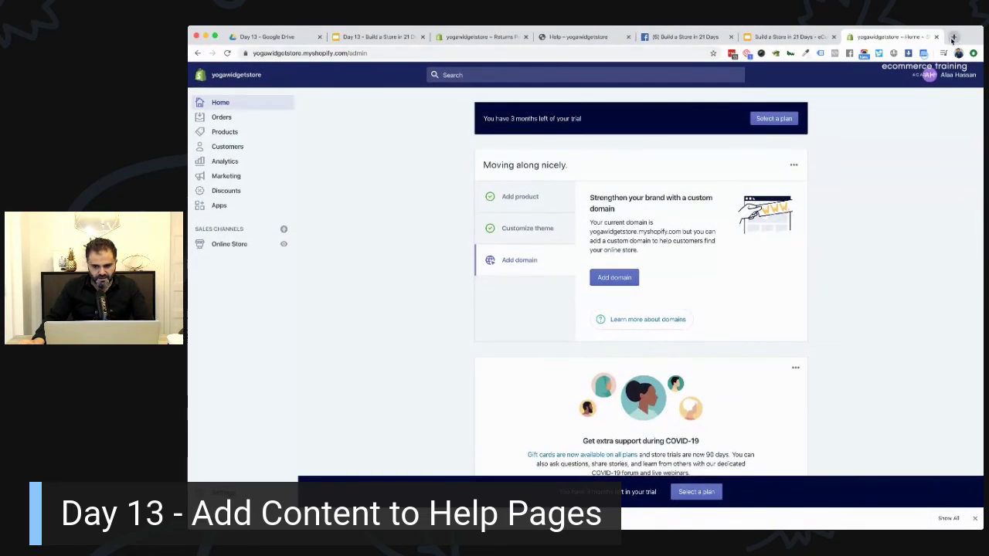
{"action": "scroll", "coordinate": [369, 216], "scroll_direction": "down", "scroll_amount": 5}
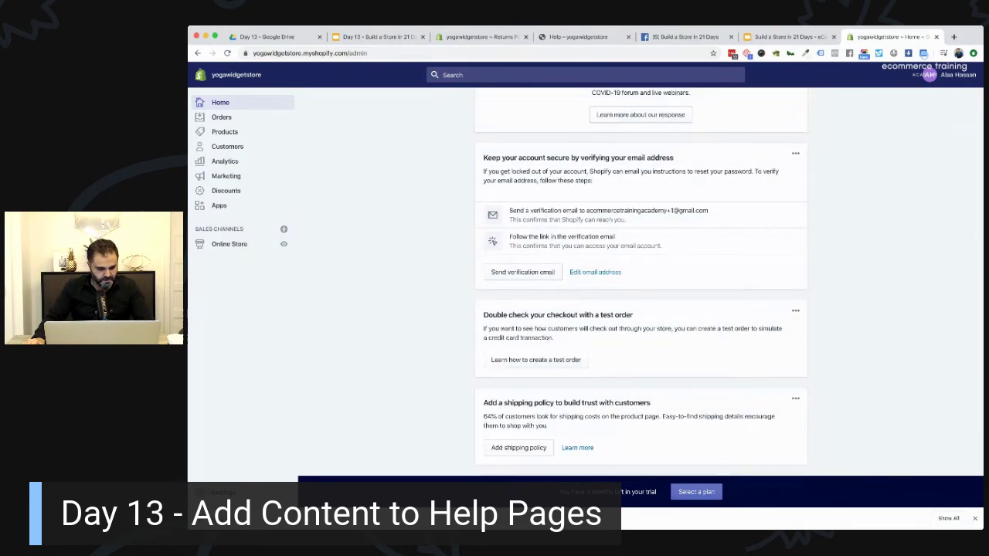
{"action": "left_click", "coordinate": [223, 492]}
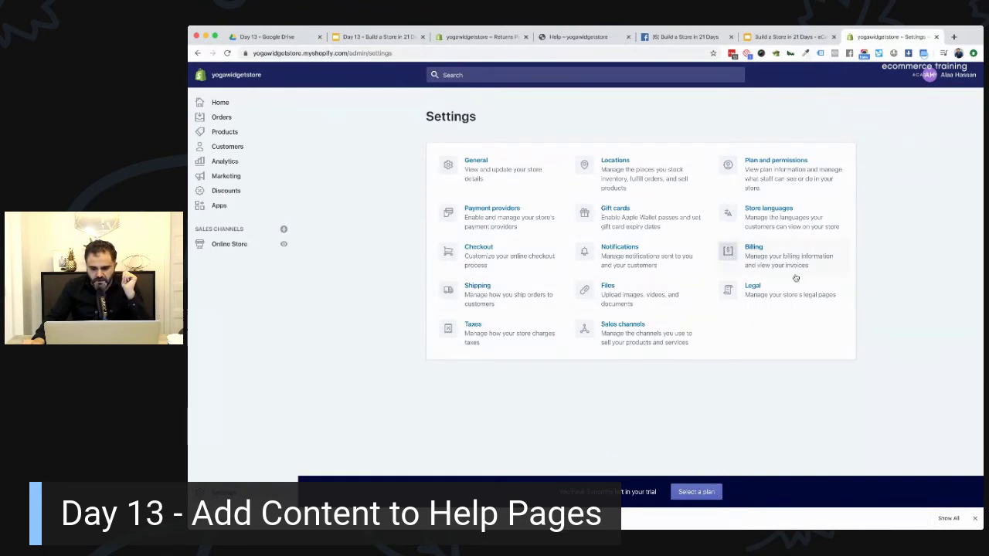
{"action": "left_click", "coordinate": [505, 179]}
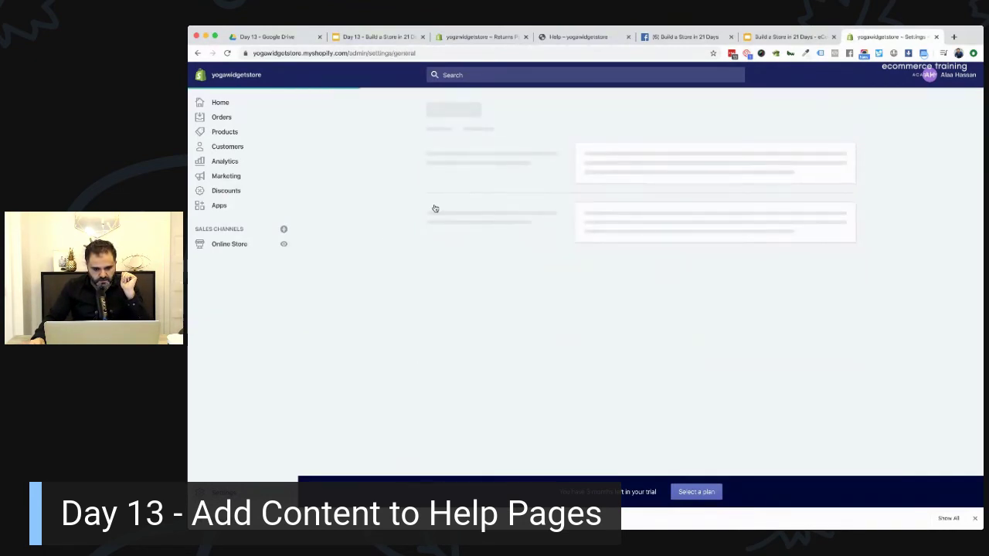
Return to the Settings overview, then switch back to the Returns Policy page's editor.
{"action": "key", "text": "ctrl+shift+Tab"}
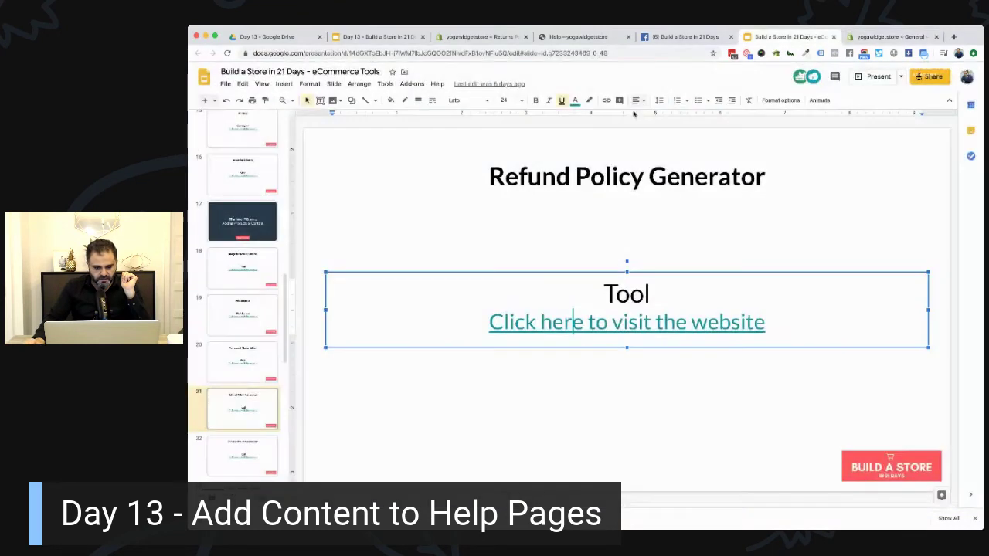
{"action": "left_click", "coordinate": [889, 36]}
{"action": "scroll", "coordinate": [331, 111], "scroll_direction": "left", "scroll_amount": 5}
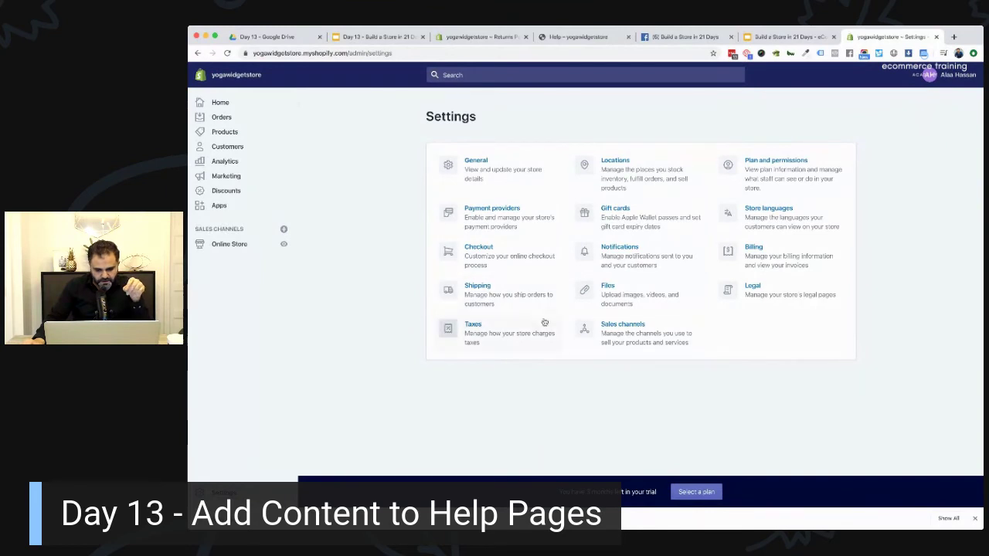
{"action": "left_click", "coordinate": [576, 36]}
{"action": "left_click", "coordinate": [479, 37]}
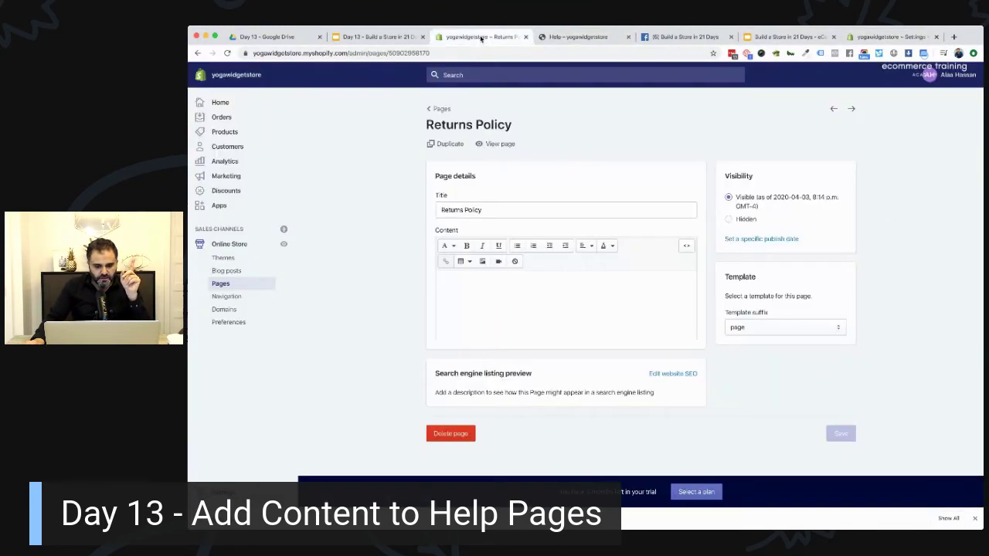
Open the refund policy generator from the eCommerce Tools slides and choose to skip the Shopify trial and just create the policy.
{"action": "left_click", "coordinate": [775, 36]}
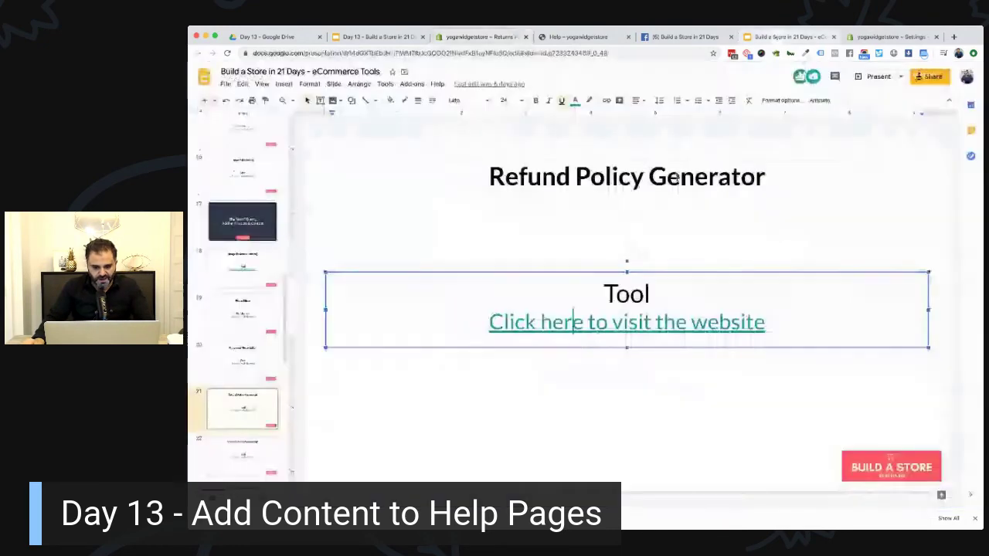
{"action": "left_click", "coordinate": [575, 320]}
{"action": "left_click", "coordinate": [575, 343]}
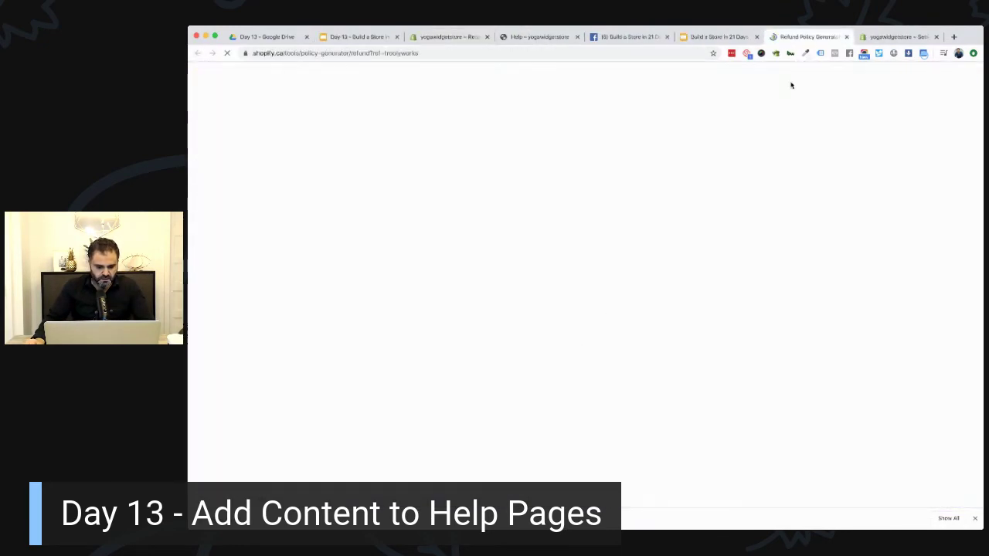
{"action": "scroll", "coordinate": [541, 162], "scroll_direction": "down", "scroll_amount": 2}
{"action": "scroll", "coordinate": [541, 162], "scroll_direction": "down", "scroll_amount": 5}
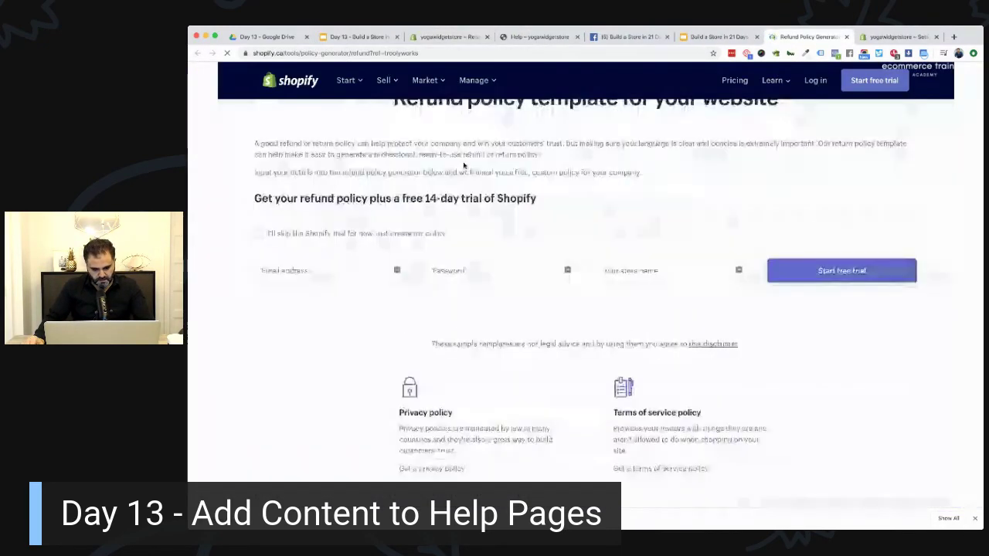
{"action": "left_click", "coordinate": [259, 234]}
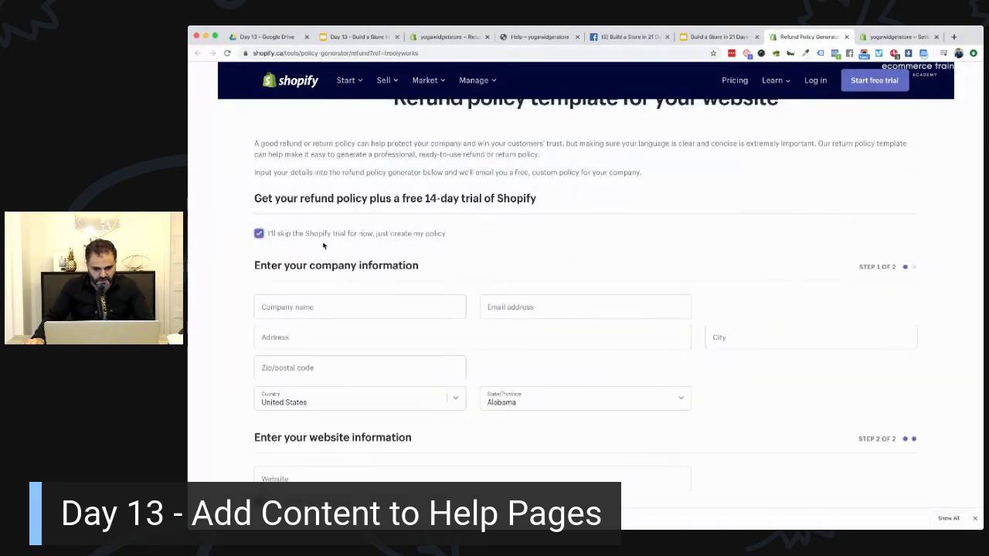
Enter YOGA SHOP as the company name and fill in the company's e-mail address.
{"action": "scroll", "coordinate": [379, 194], "scroll_direction": "down", "scroll_amount": 3}
{"action": "left_click", "coordinate": [373, 163]}
{"action": "left_click", "coordinate": [371, 187]}
{"action": "left_click", "coordinate": [559, 160]}
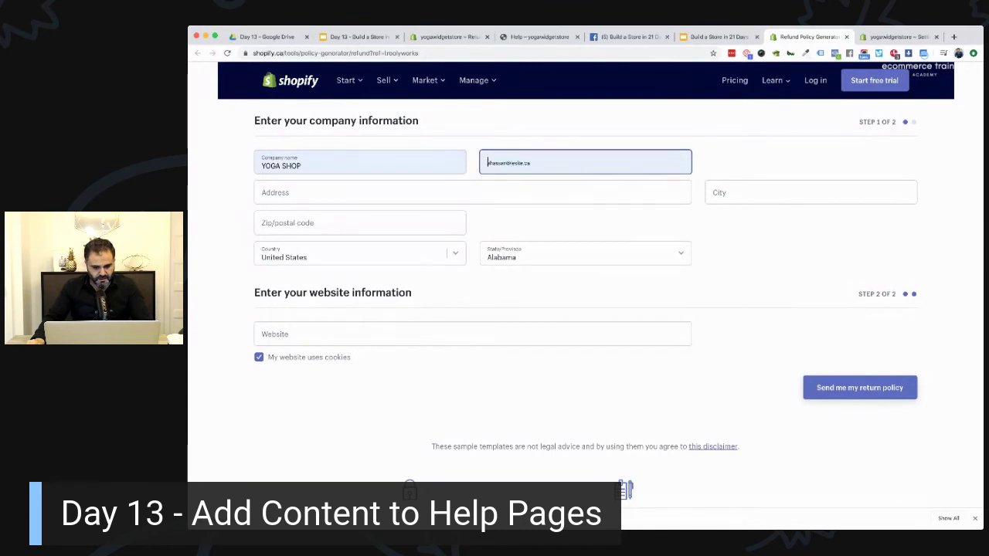
{"action": "left_click", "coordinate": [533, 220]}
Fill in the company's street address, city and zip code, and set the state to New York.
{"action": "left_click", "coordinate": [316, 193]}
{"action": "type", "text": "12"}
{"action": "type", "text": "22 Summ"}
{"action": "type", "text": "y Side"}
{"action": "left_click", "coordinate": [787, 192]}
{"action": "type", "text": "New York"}
{"action": "left_click", "coordinate": [431, 226]}
{"action": "type", "text": "12901"}
{"action": "left_click", "coordinate": [569, 263]}
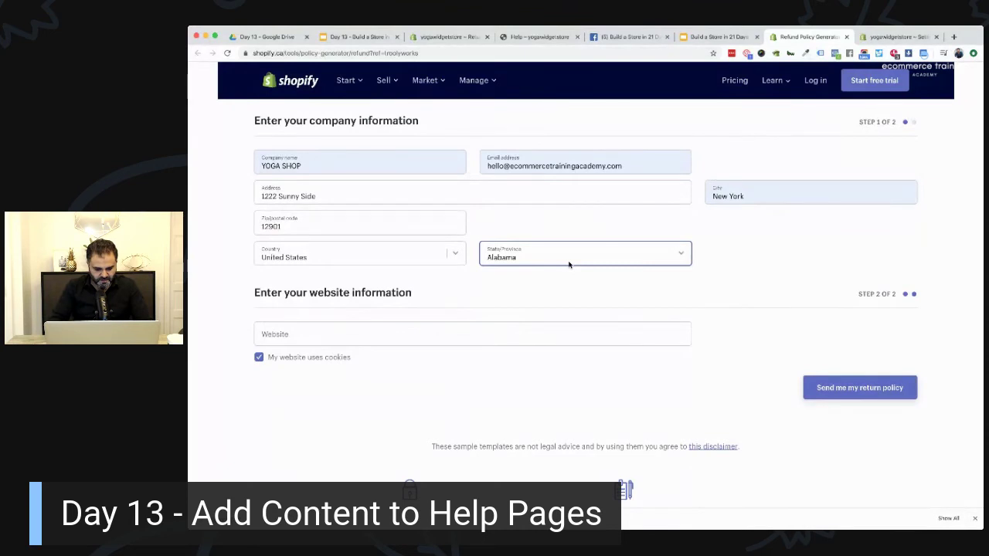
{"action": "type", "text": "New York"}
{"action": "left_click", "coordinate": [449, 332]}
{"action": "type", "text": "www.yogashop.com"}
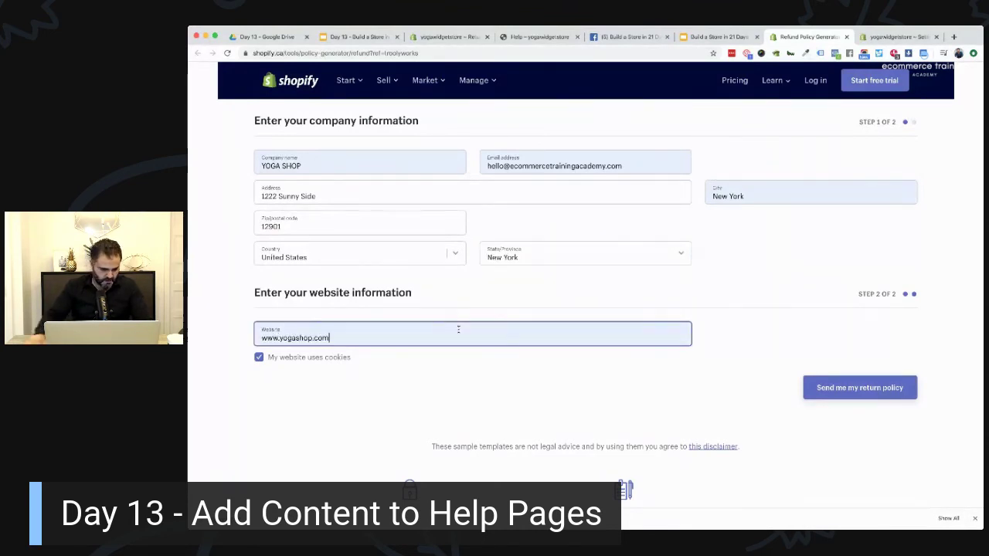
{"action": "left_click", "coordinate": [315, 361]}
{"action": "left_click", "coordinate": [316, 362]}
{"action": "scroll", "coordinate": [675, 372], "scroll_direction": "down", "scroll_amount": 2}
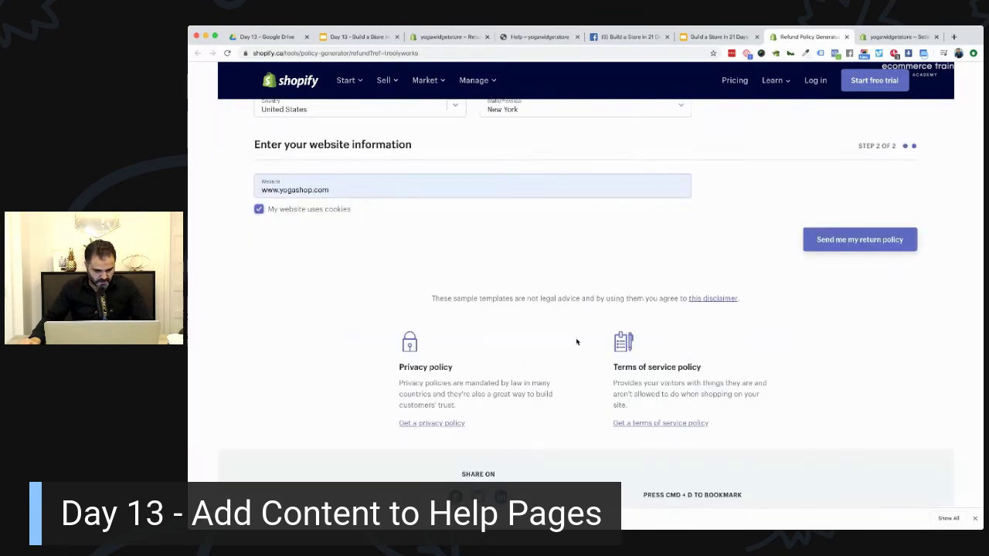
{"action": "scroll", "coordinate": [790, 343], "scroll_direction": "down", "scroll_amount": 2}
{"action": "scroll", "coordinate": [790, 342], "scroll_direction": "up", "scroll_amount": 2}
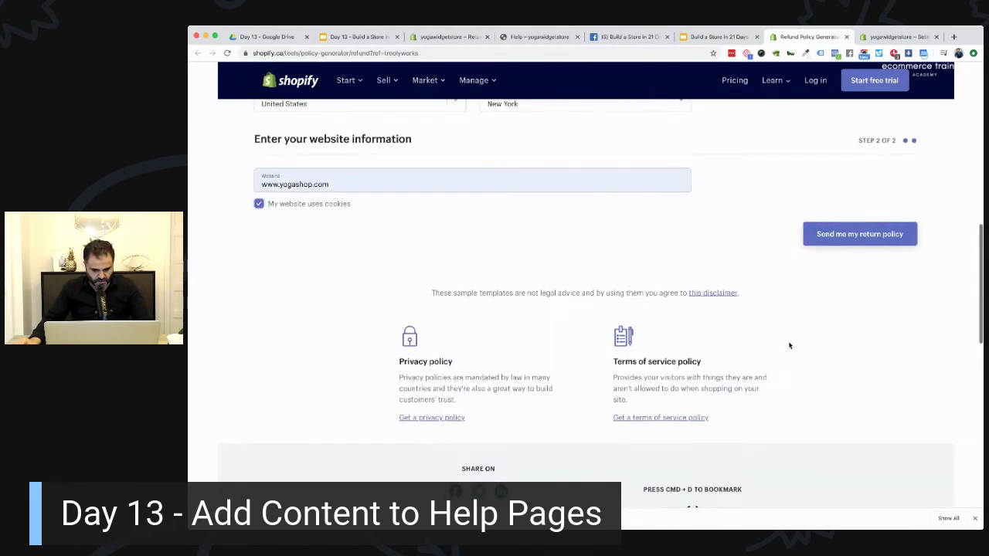
{"action": "left_click", "coordinate": [849, 236]}
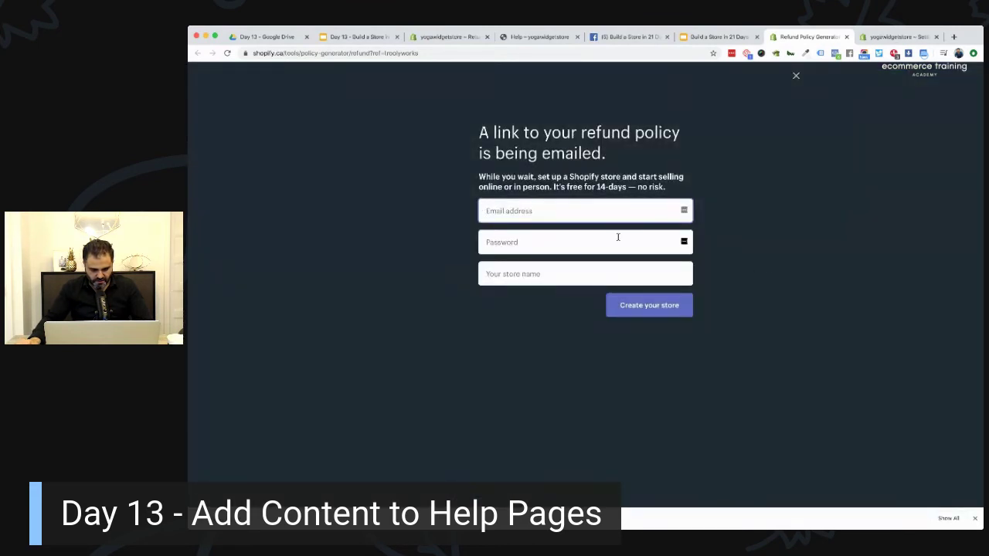
{"action": "left_click", "coordinate": [797, 77]}
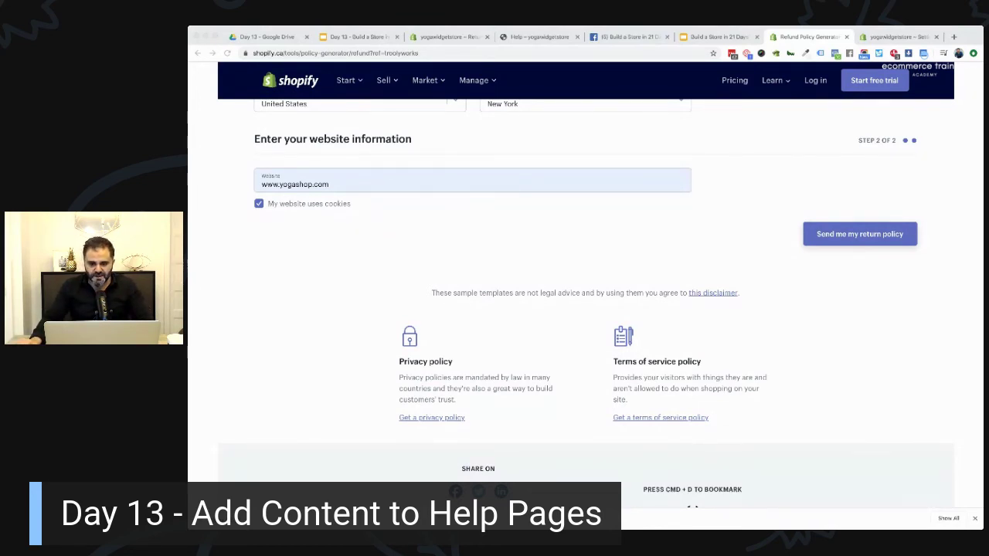
{"action": "left_click_drag", "start_coordinate": [502, 46], "coordinate": [505, 36]}
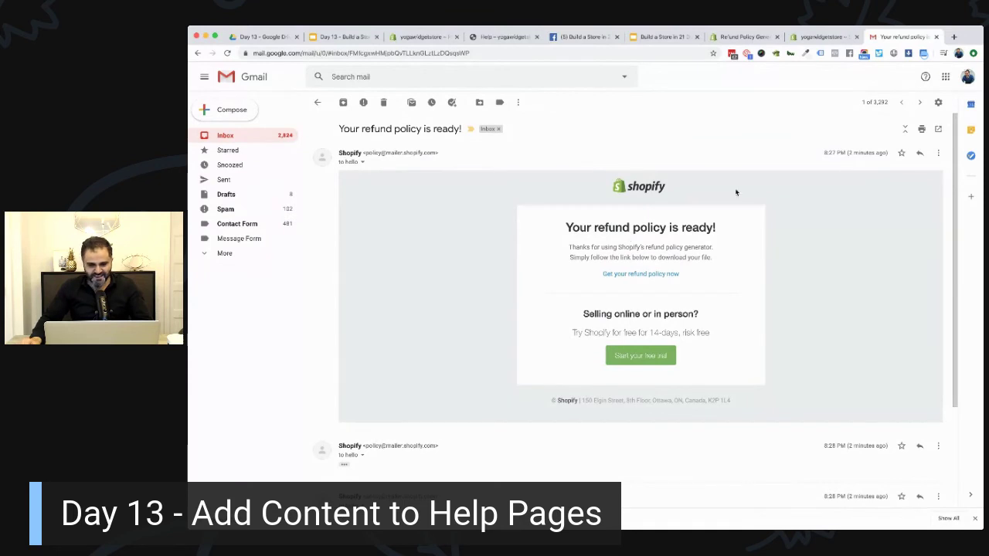
{"action": "left_click", "coordinate": [984, 39]}
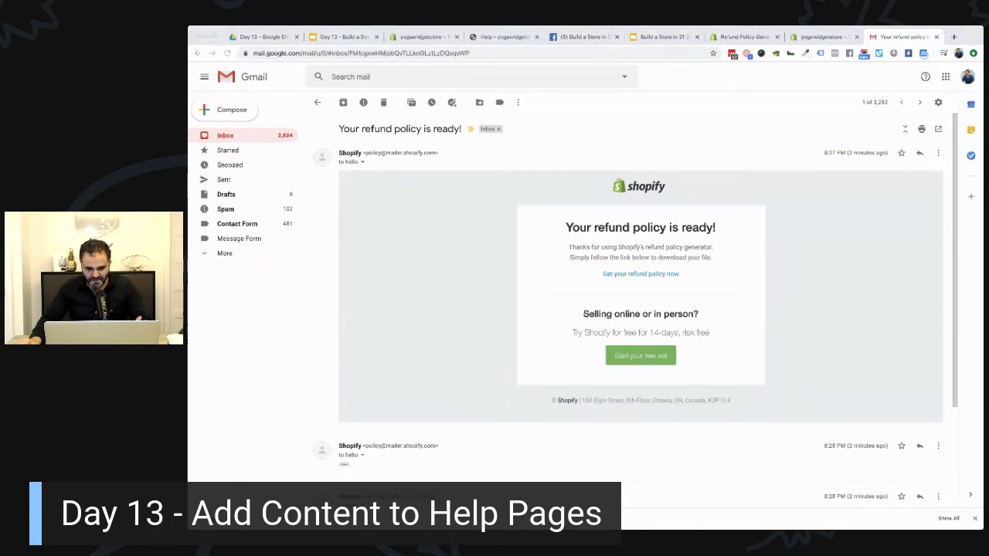
{"action": "left_click", "coordinate": [445, 244]}
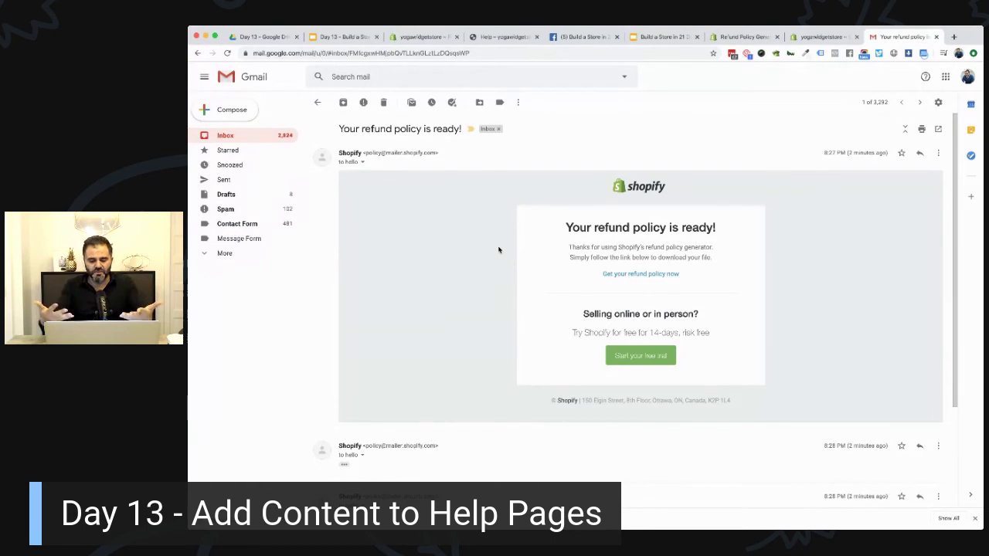
{"action": "left_click", "coordinate": [657, 277]}
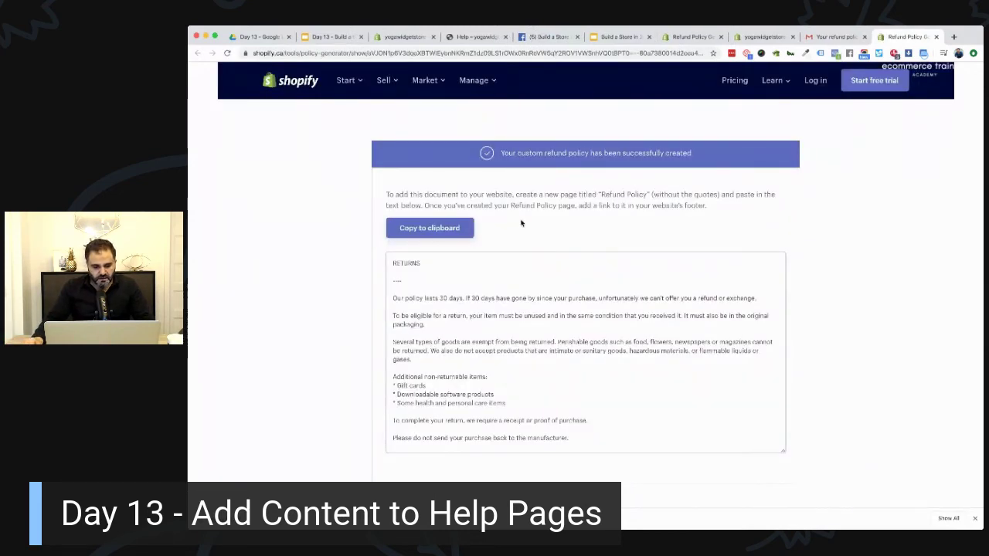
{"action": "left_click", "coordinate": [436, 234]}
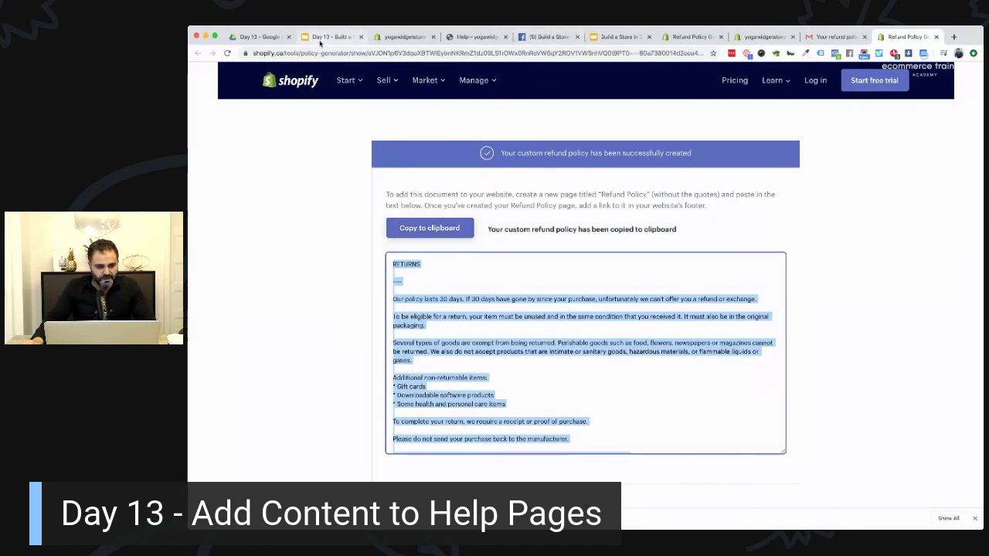
Return to the store's Returns Policy page editor and paste the copied refund policy into its content.
{"action": "left_click", "coordinate": [687, 37]}
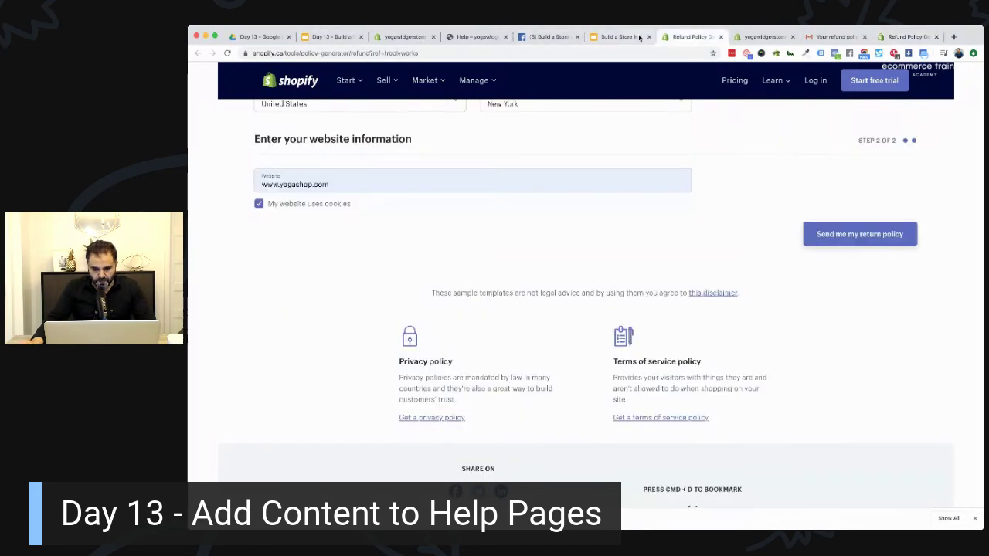
{"action": "left_click", "coordinate": [548, 37]}
{"action": "left_click", "coordinate": [475, 37]}
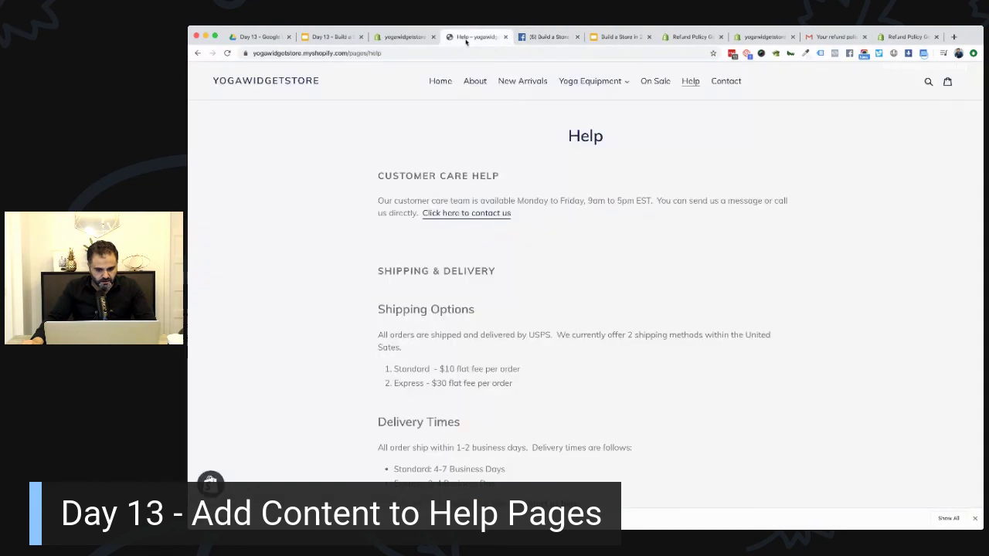
{"action": "left_click", "coordinate": [405, 37]}
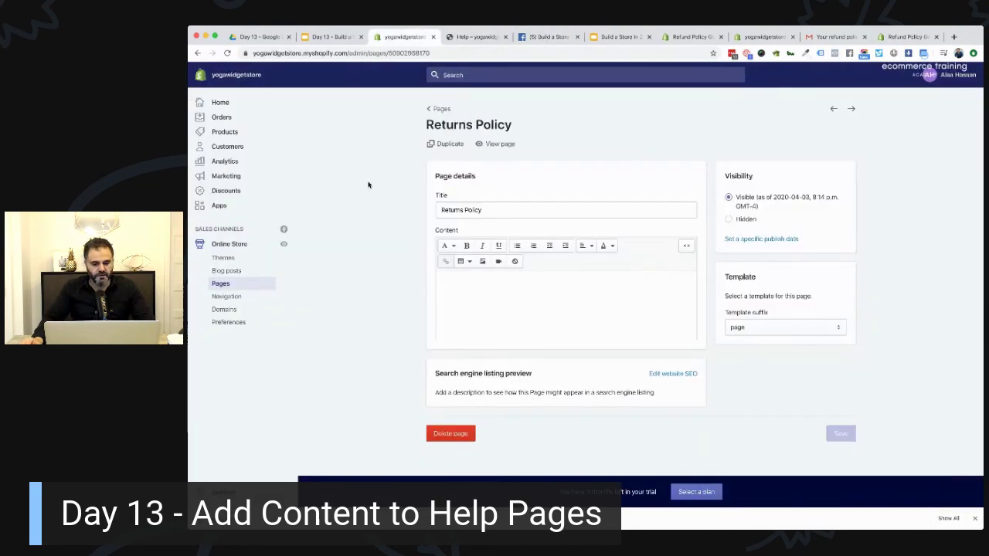
{"action": "left_click", "coordinate": [517, 292]}
{"action": "key", "text": "ctrl+v"}
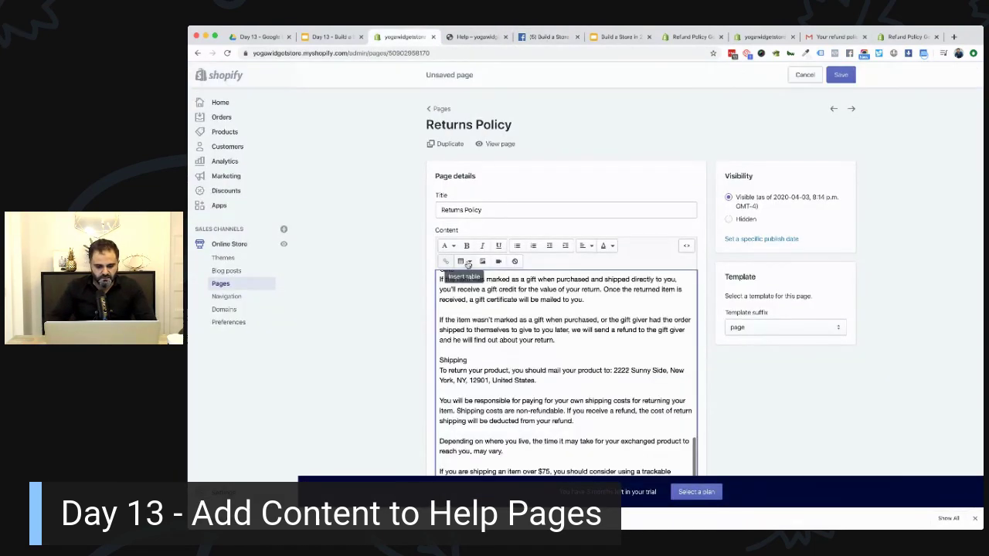
{"action": "scroll", "coordinate": [541, 325], "scroll_direction": "down", "scroll_amount": 2}
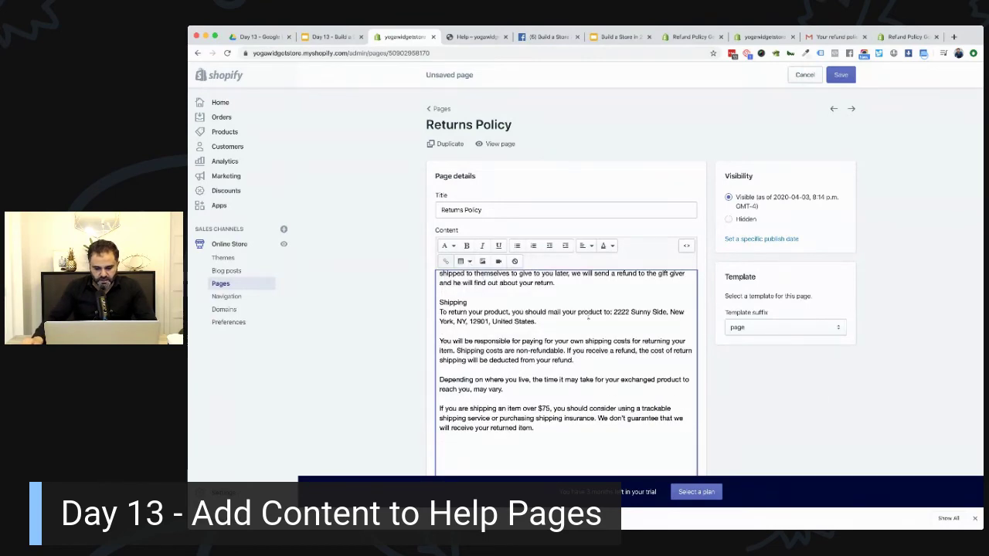
Replace the RETURNS heading at the start of the policy text with "Last Updated: April 8, 2020".
{"action": "scroll", "coordinate": [493, 351], "scroll_direction": "up", "scroll_amount": 10}
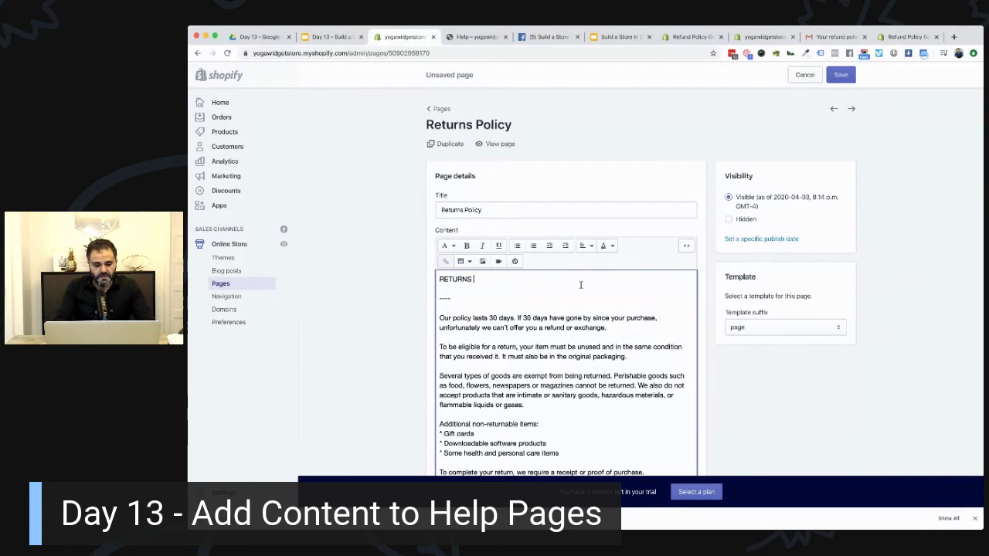
{"action": "key", "text": "BackSpace"}
{"action": "key", "text": "BackSpace"}
{"action": "type", "text": "La"}
{"action": "key", "text": "BackSpace"}
{"action": "type", "text": "ast Updated:"}
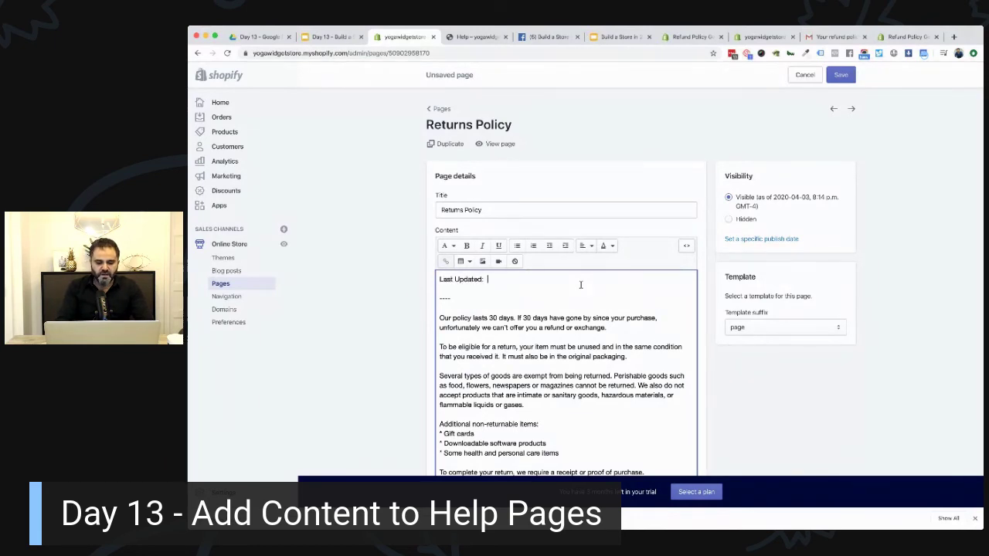
{"action": "type", "text": " April 8, 2020"}
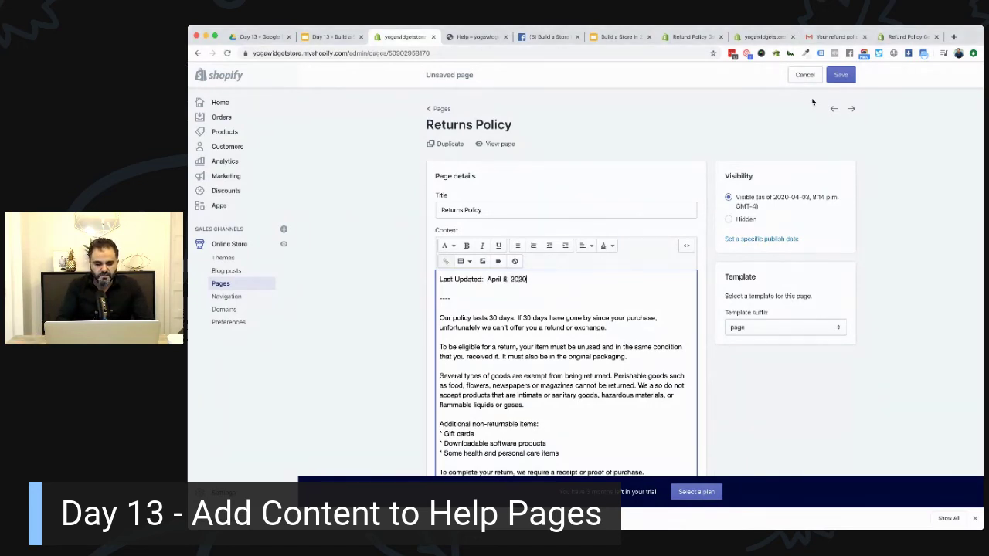
{"action": "key", "text": "Down"}
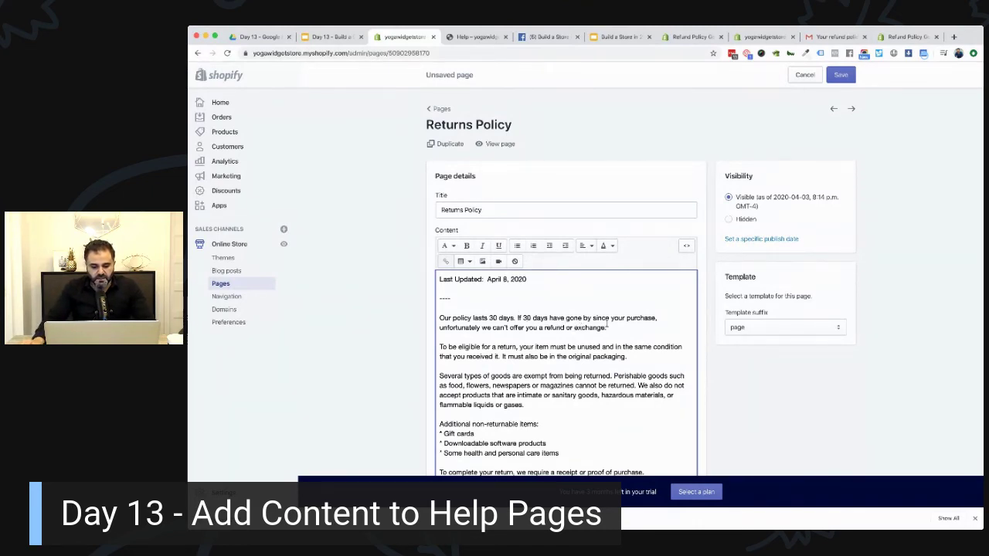
Review the pasted policy through its refund, exchange, gift and shipping sections, checking the return mailing address, and go back to its beginning.
{"action": "scroll", "coordinate": [537, 336], "scroll_direction": "down", "scroll_amount": 3}
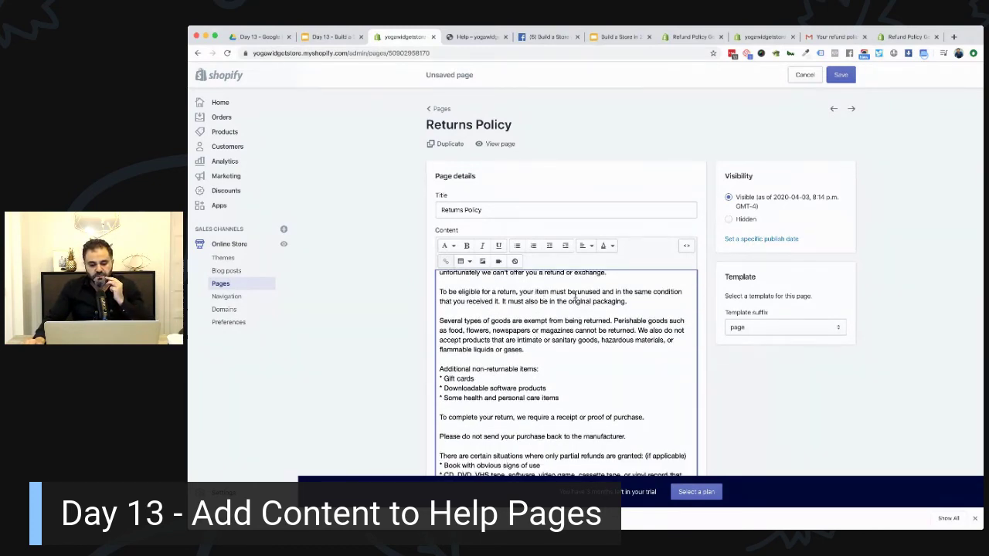
{"action": "scroll", "coordinate": [535, 310], "scroll_direction": "down", "scroll_amount": 5}
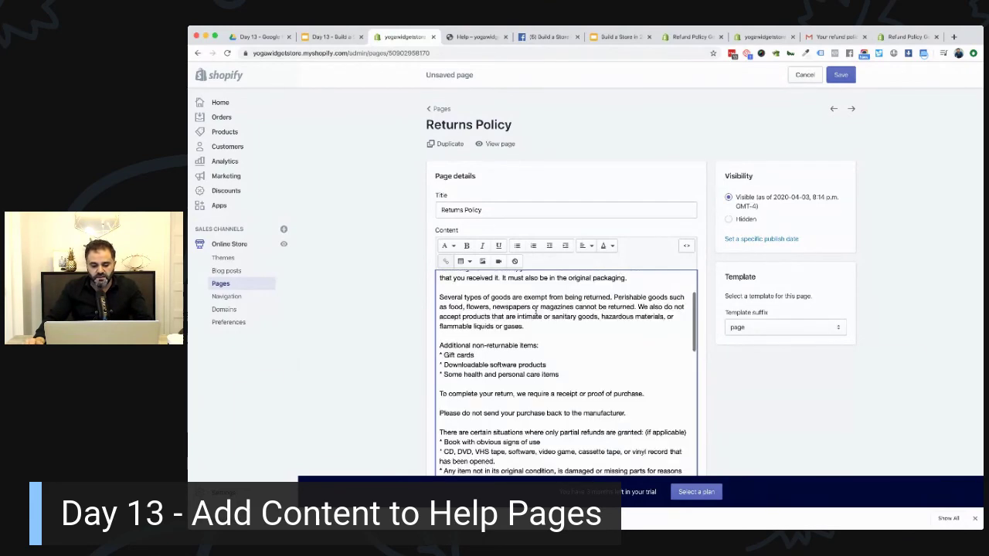
{"action": "scroll", "coordinate": [509, 311], "scroll_direction": "down", "scroll_amount": 1}
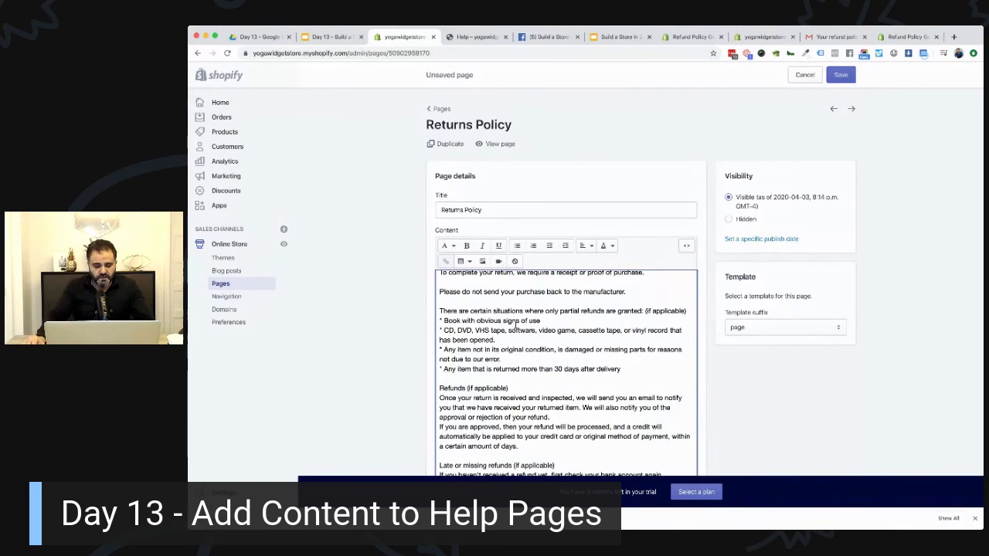
{"action": "scroll", "coordinate": [515, 325], "scroll_direction": "down", "scroll_amount": 4}
{"action": "scroll", "coordinate": [515, 325], "scroll_direction": "down", "scroll_amount": 1}
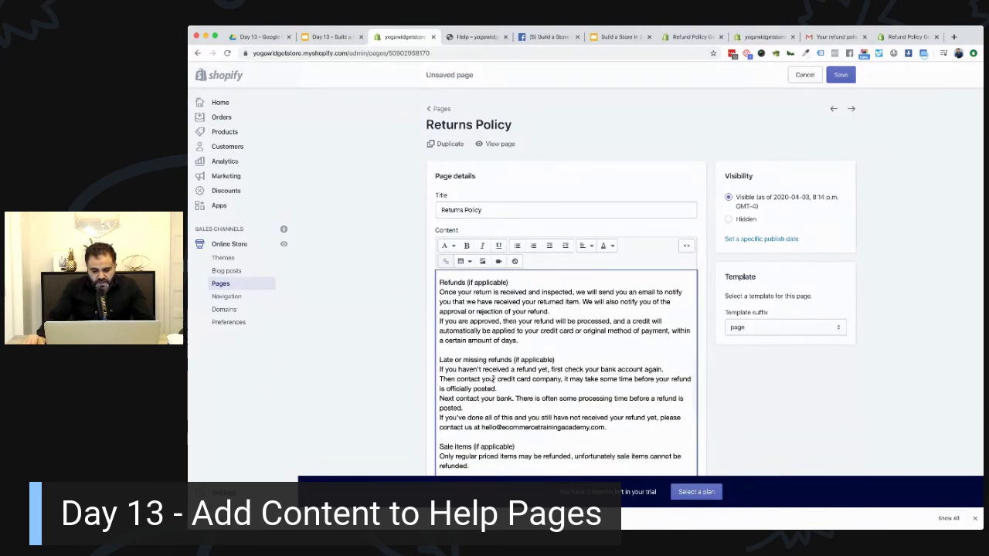
{"action": "scroll", "coordinate": [495, 374], "scroll_direction": "down", "scroll_amount": 2}
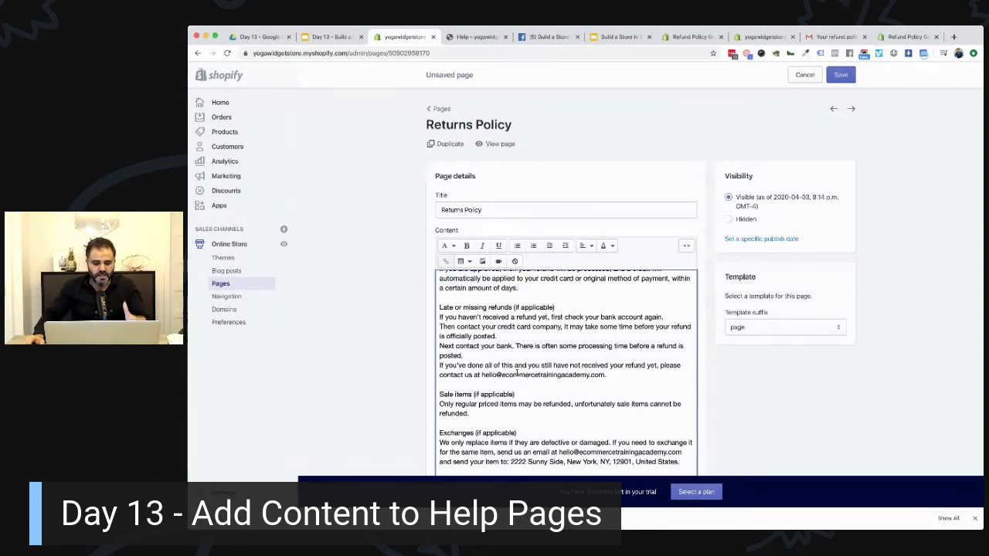
{"action": "scroll", "coordinate": [569, 361], "scroll_direction": "down", "scroll_amount": 2}
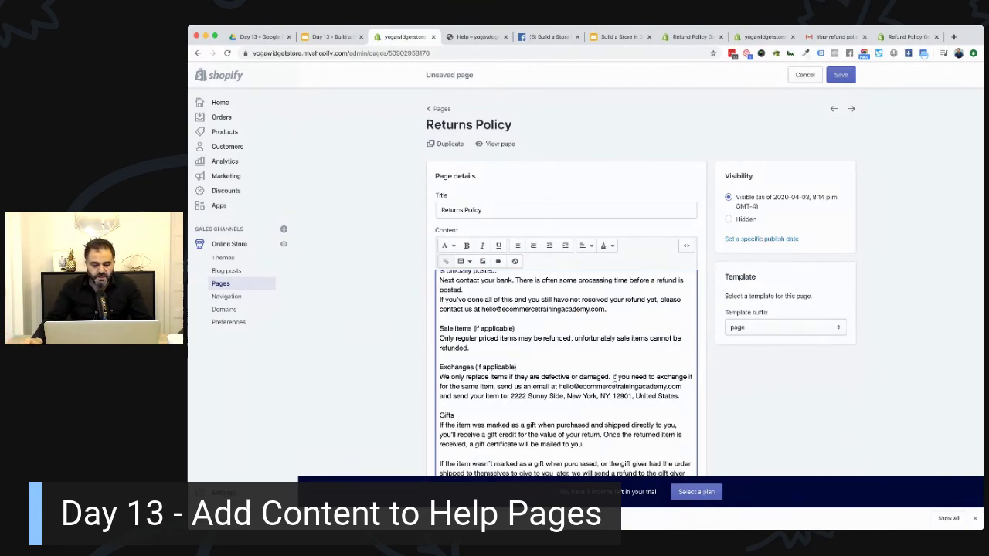
{"action": "scroll", "coordinate": [614, 377], "scroll_direction": "down", "scroll_amount": 5}
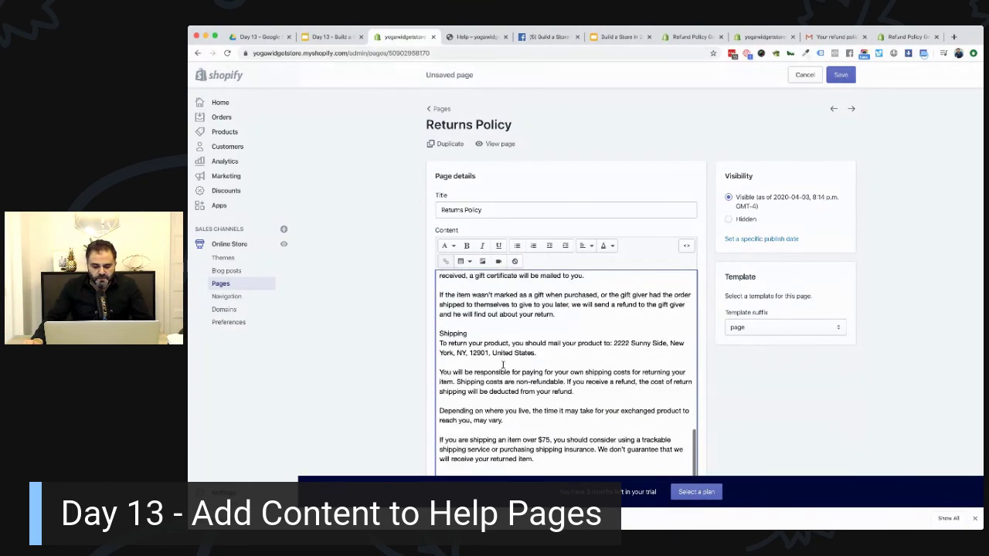
{"action": "left_click_drag", "start_coordinate": [614, 338], "coordinate": [556, 344]}
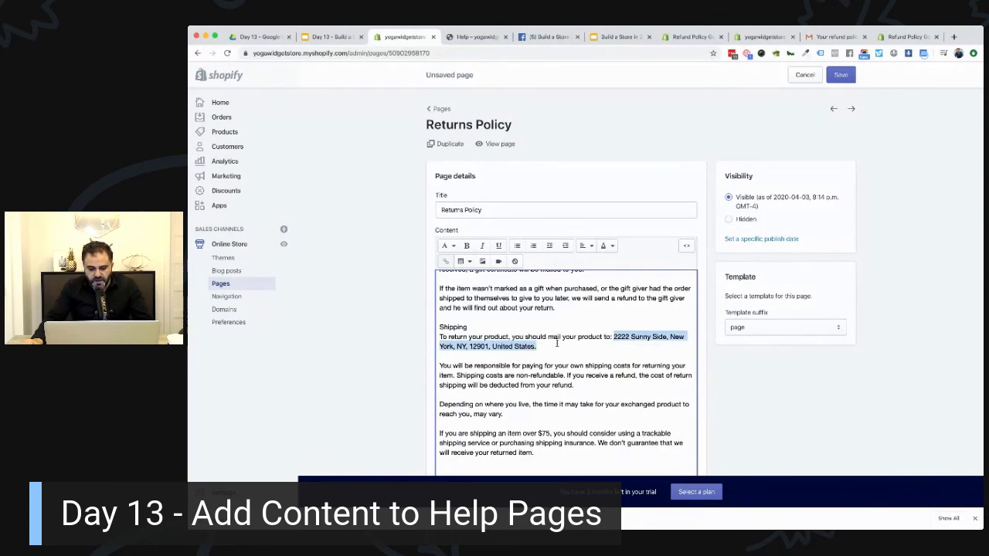
{"action": "scroll", "coordinate": [556, 351], "scroll_direction": "down", "scroll_amount": 1}
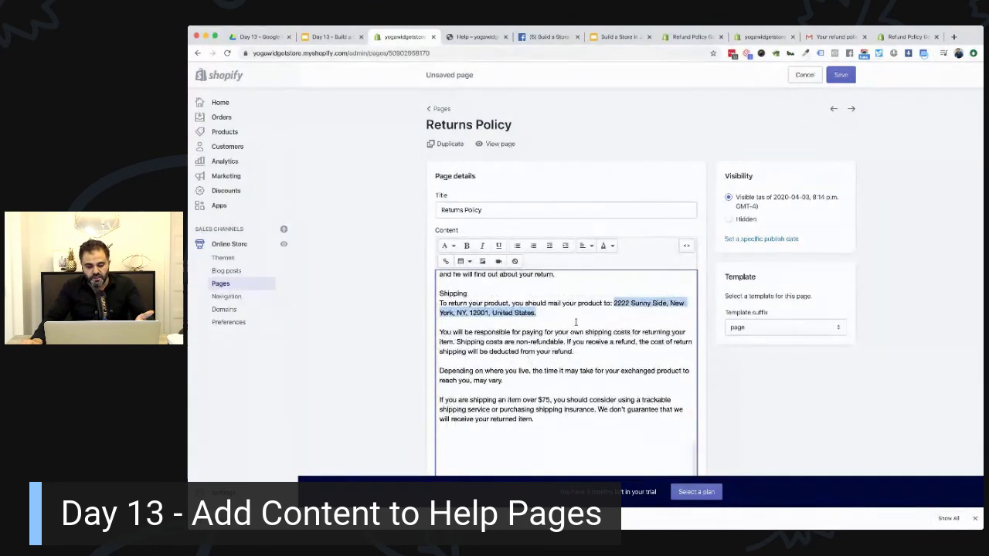
{"action": "left_click", "coordinate": [557, 355]}
{"action": "scroll", "coordinate": [559, 356], "scroll_direction": "up", "scroll_amount": 3}
{"action": "scroll", "coordinate": [559, 355], "scroll_direction": "up", "scroll_amount": 10}
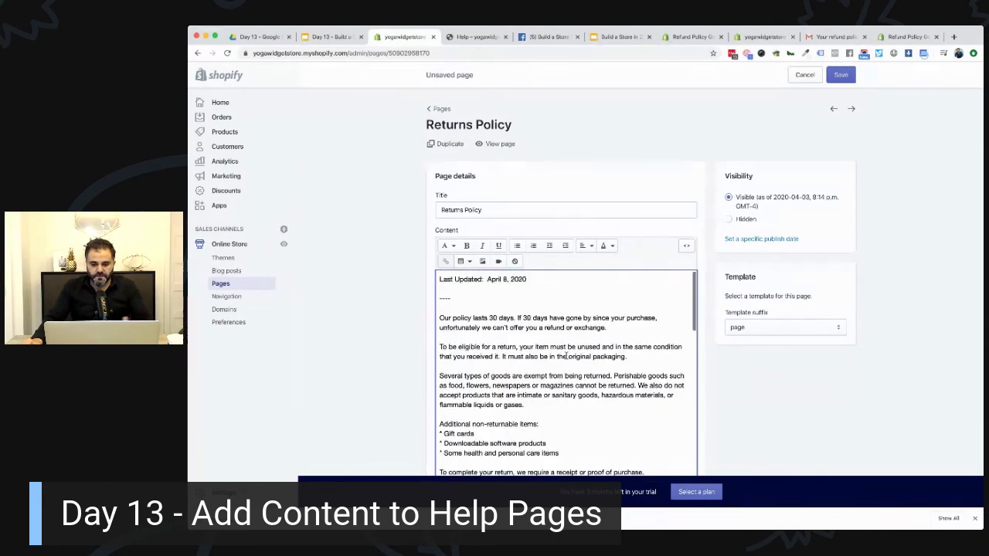
Save the Returns Policy page and review its published text by opening Returns Policy from the storefront's Customer Care links.
{"action": "left_click", "coordinate": [840, 75]}
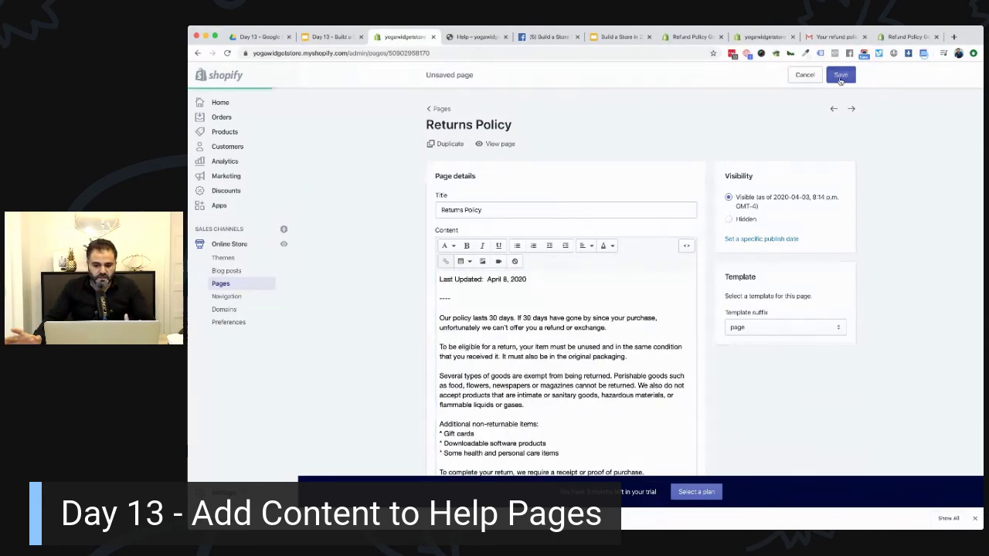
{"action": "left_click", "coordinate": [477, 37]}
{"action": "key", "text": "super+r"}
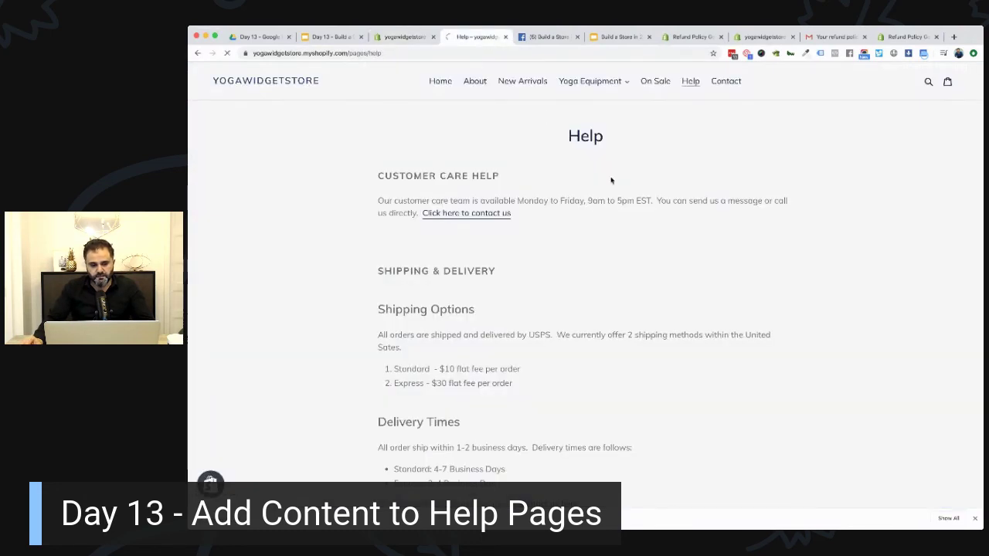
{"action": "scroll", "coordinate": [483, 196], "scroll_direction": "down", "scroll_amount": 20}
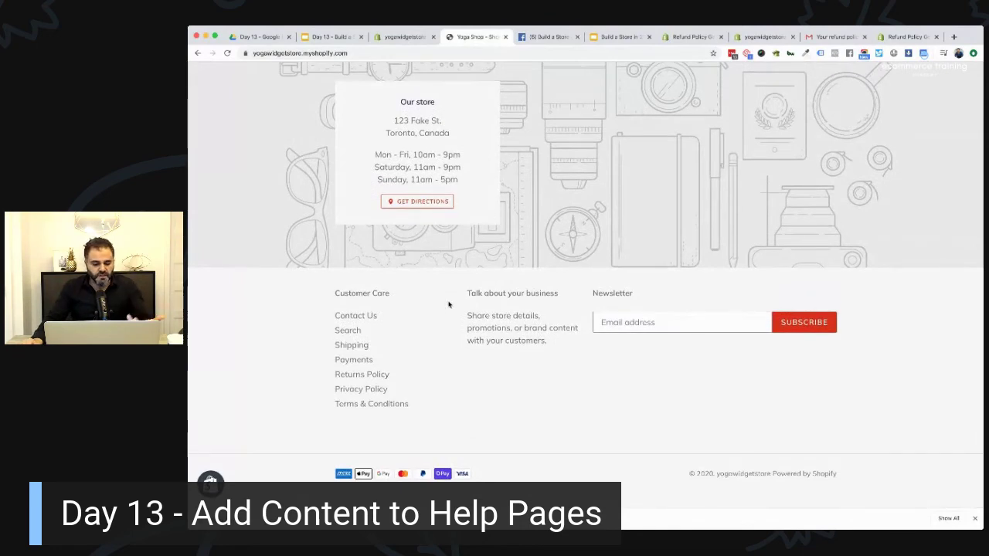
{"action": "left_click", "coordinate": [345, 376]}
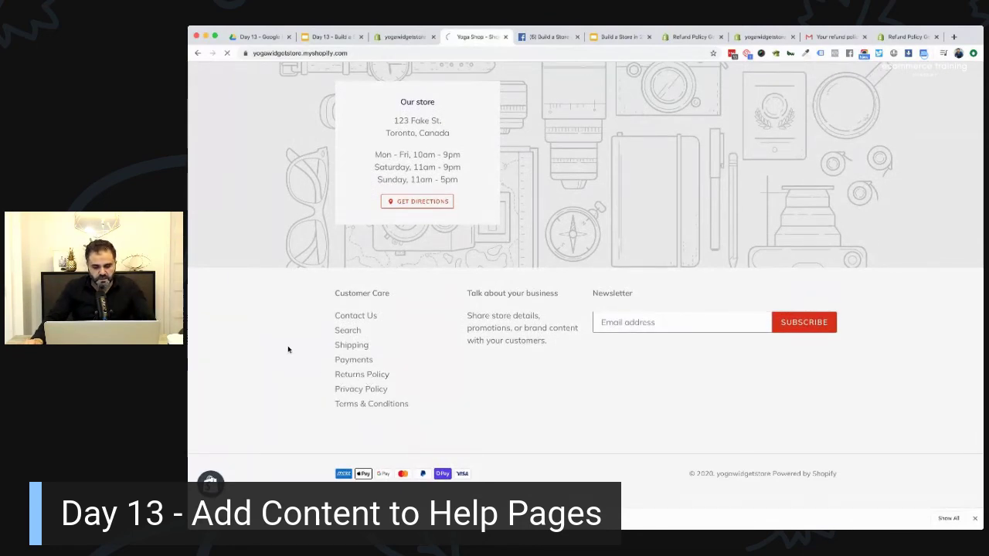
{"action": "scroll", "coordinate": [363, 300], "scroll_direction": "down", "scroll_amount": 6}
{"action": "scroll", "coordinate": [362, 300], "scroll_direction": "up", "scroll_amount": 10}
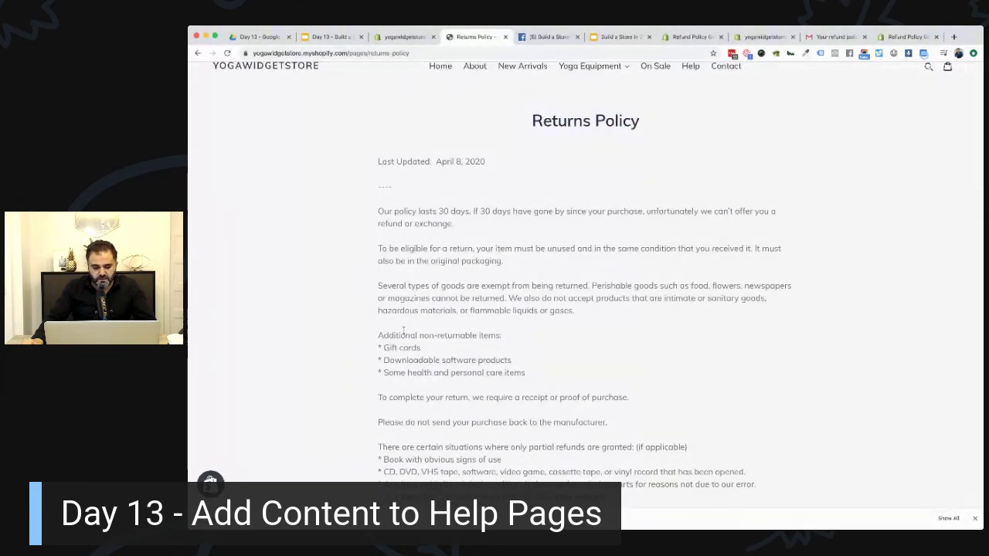
{"action": "scroll", "coordinate": [402, 329], "scroll_direction": "down", "scroll_amount": 2}
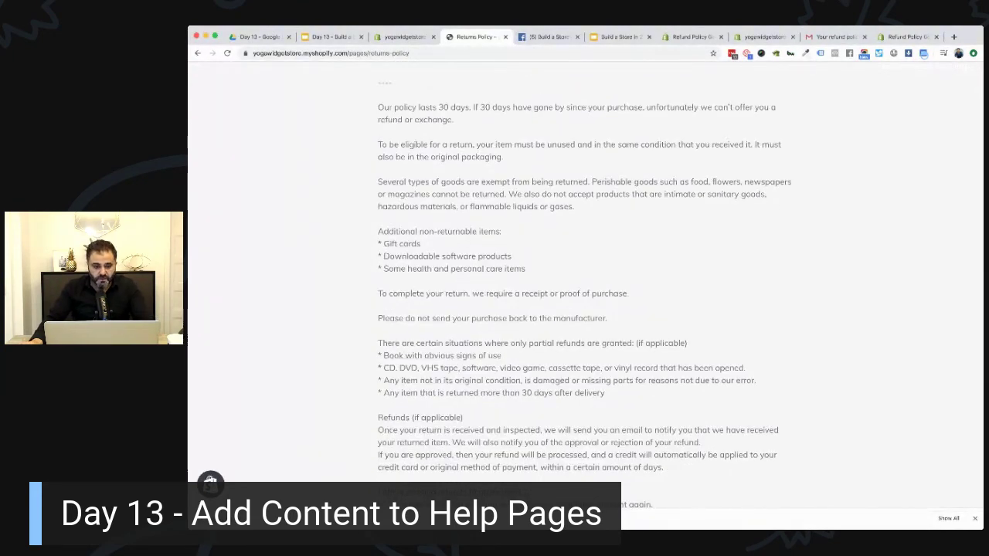
Back in the page editor, bold the headings "Additional non-returnable items:", "Refunds (if applicable)" and "Late or missing refunds (if applicable)".
{"action": "left_click", "coordinate": [398, 40]}
{"action": "scroll", "coordinate": [546, 328], "scroll_direction": "down", "scroll_amount": 2}
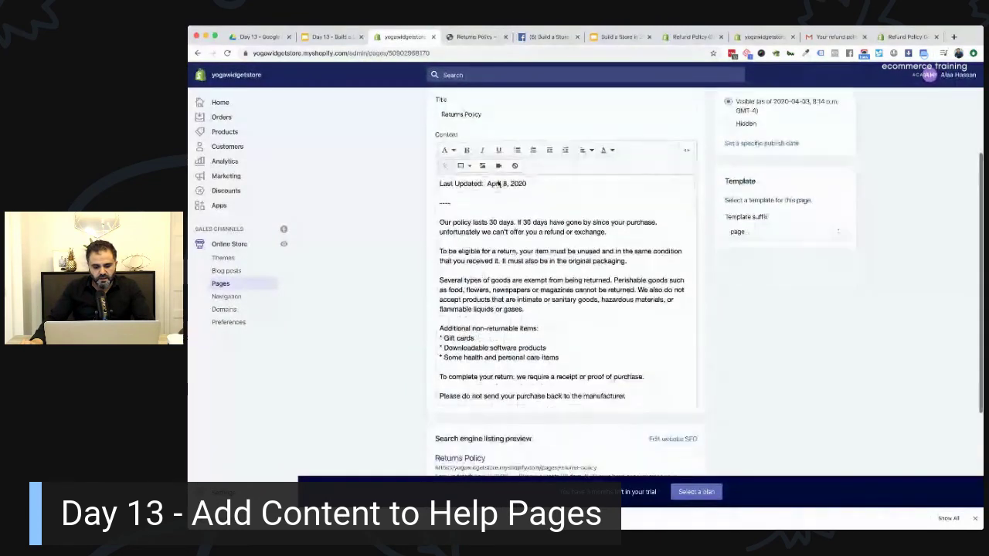
{"action": "left_click_drag", "start_coordinate": [546, 329], "coordinate": [420, 330]}
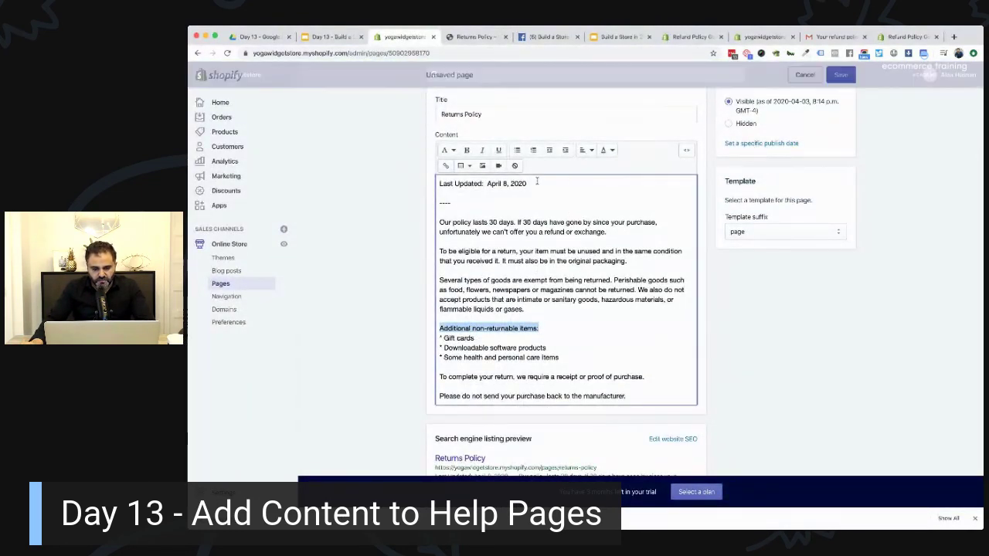
{"action": "left_click", "coordinate": [467, 150]}
{"action": "scroll", "coordinate": [487, 314], "scroll_direction": "down", "scroll_amount": 3}
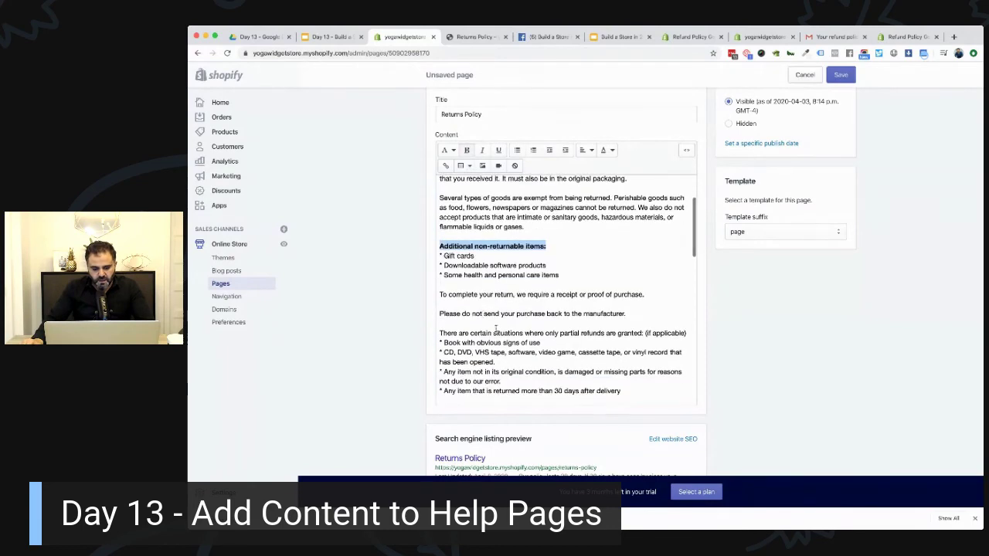
{"action": "scroll", "coordinate": [495, 328], "scroll_direction": "down", "scroll_amount": 3}
{"action": "left_click_drag", "start_coordinate": [508, 324], "coordinate": [414, 325]}
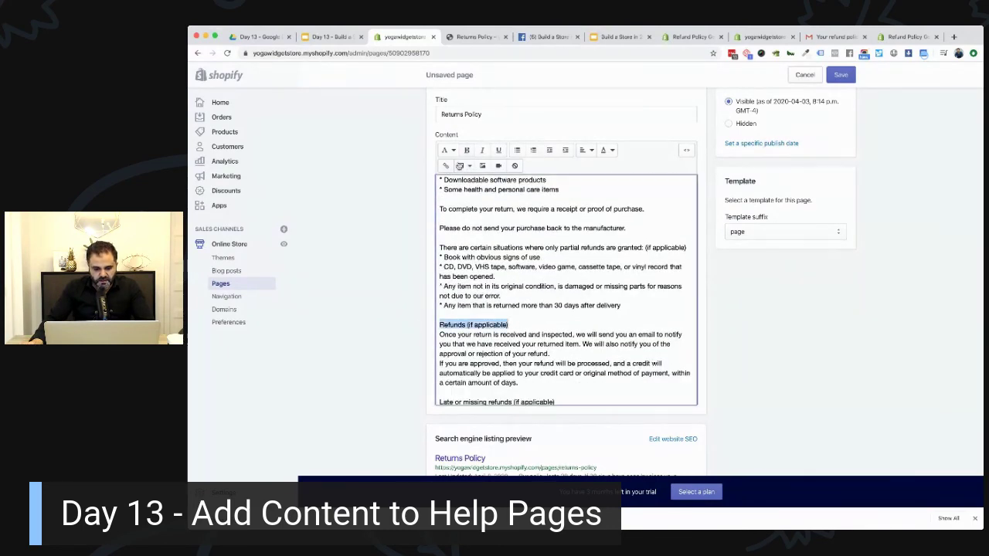
{"action": "left_click", "coordinate": [467, 150]}
{"action": "scroll", "coordinate": [541, 256], "scroll_direction": "down", "scroll_amount": 3}
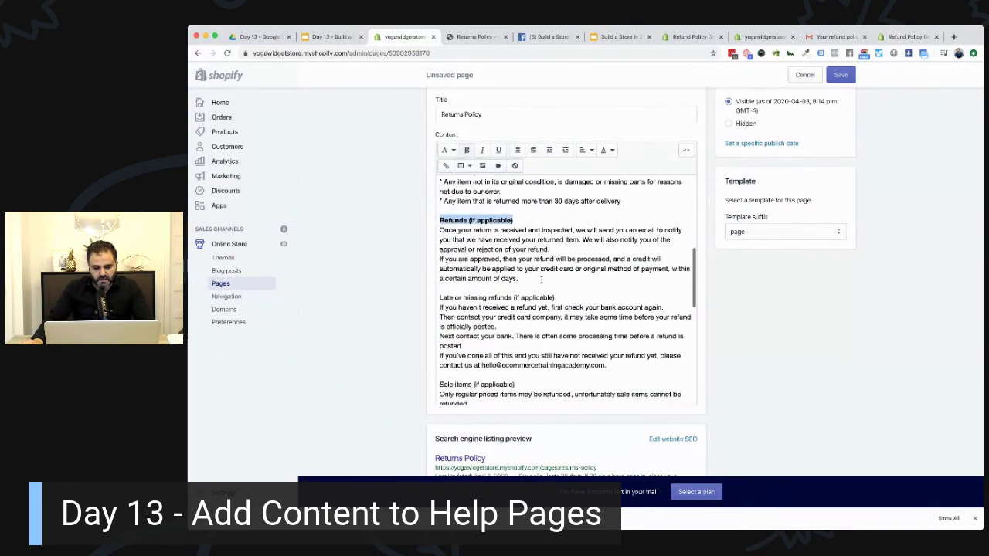
{"action": "left_click_drag", "start_coordinate": [564, 297], "coordinate": [438, 299]}
{"action": "left_click", "coordinate": [467, 150]}
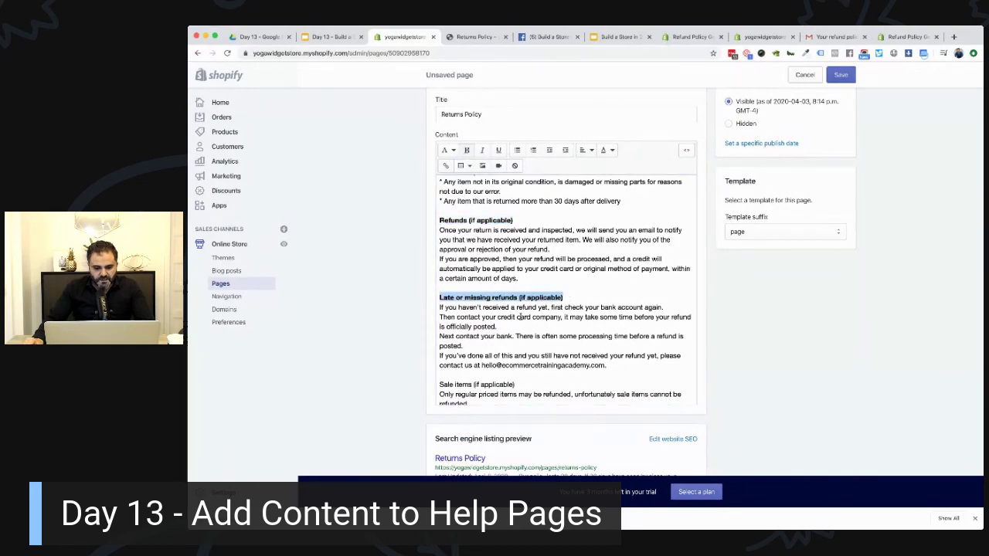
Bold the Sale items, Exchanges, Gifts and Shipping headings in the policy text and save the page.
{"action": "scroll", "coordinate": [522, 317], "scroll_direction": "down", "scroll_amount": 3}
{"action": "left_click_drag", "start_coordinate": [515, 303], "coordinate": [437, 305]}
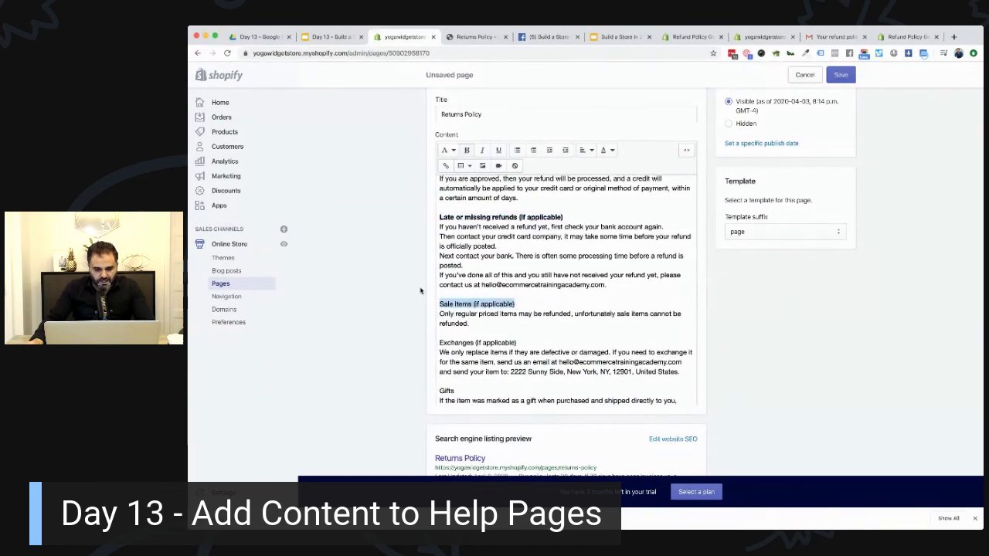
{"action": "left_click", "coordinate": [466, 150]}
{"action": "scroll", "coordinate": [518, 302], "scroll_direction": "down", "scroll_amount": 2}
{"action": "left_click_drag", "start_coordinate": [516, 281], "coordinate": [415, 264]}
{"action": "left_click", "coordinate": [467, 150]}
{"action": "scroll", "coordinate": [518, 301], "scroll_direction": "down", "scroll_amount": 2}
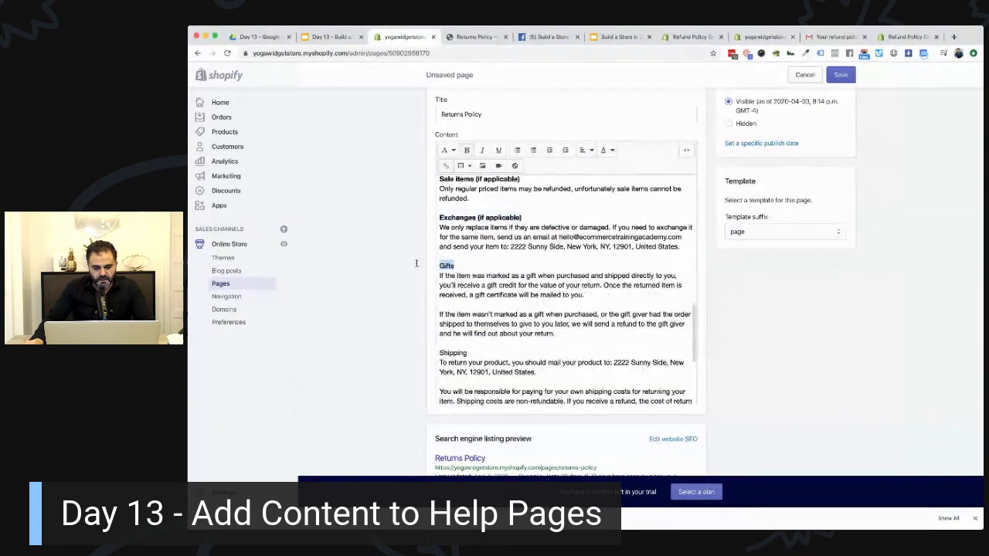
{"action": "left_click", "coordinate": [466, 150]}
{"action": "scroll", "coordinate": [484, 293], "scroll_direction": "down", "scroll_amount": 2}
{"action": "left_click_drag", "start_coordinate": [479, 306], "coordinate": [415, 306]}
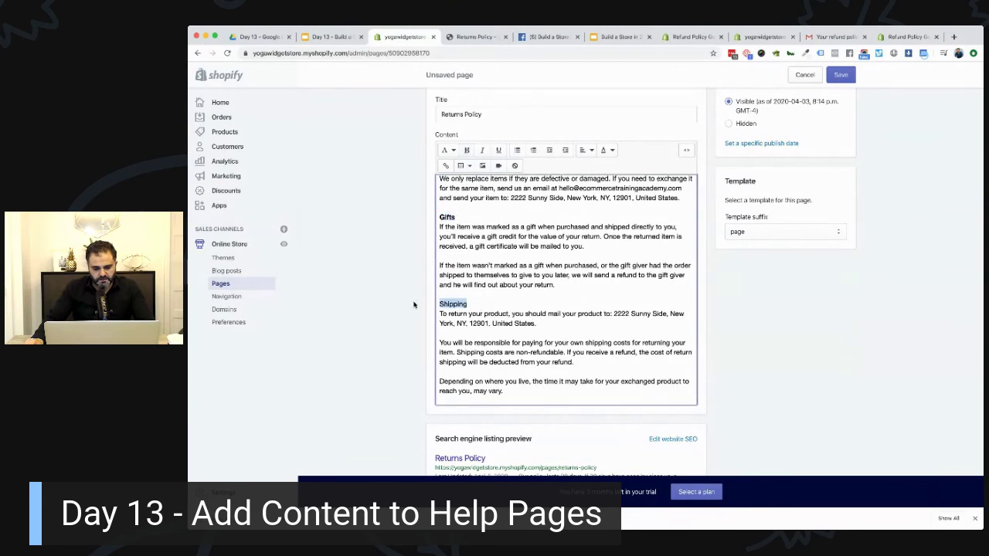
{"action": "left_click", "coordinate": [468, 151]}
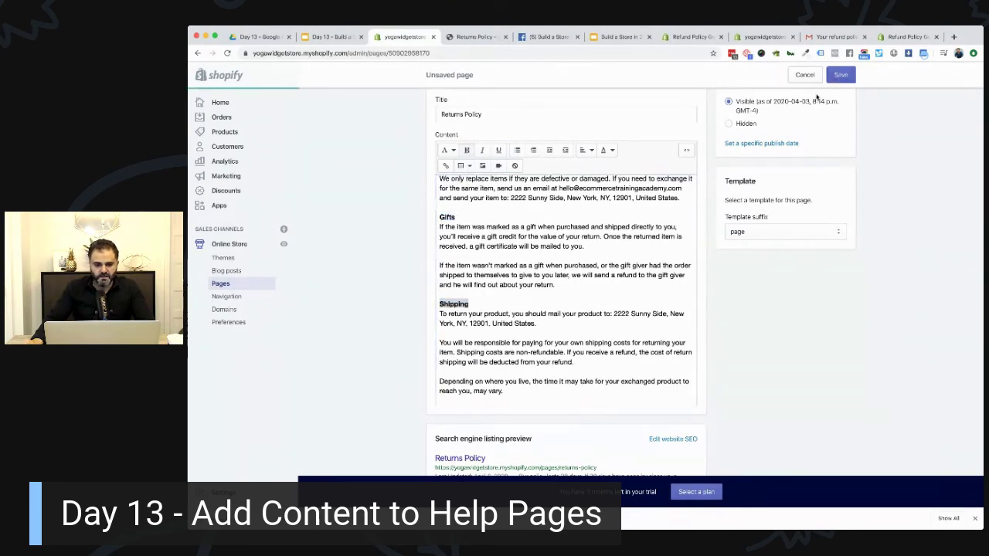
{"action": "key", "text": "super+s"}
Reload the live Returns Policy page, check its headings and 30-day clause, and return to the policy's beginning in the page editor.
{"action": "left_click", "coordinate": [475, 36]}
{"action": "key", "text": "super+r"}
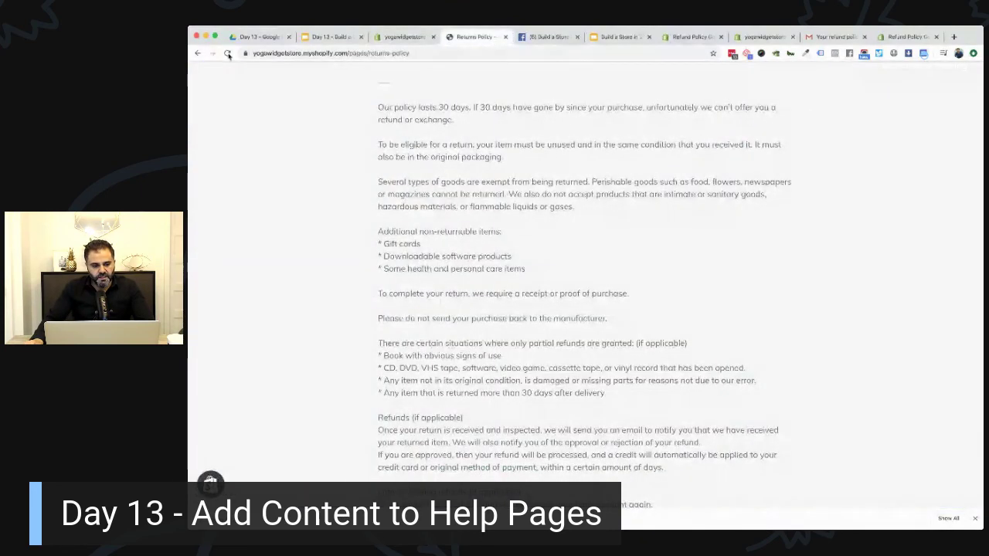
{"action": "scroll", "coordinate": [464, 265], "scroll_direction": "down", "scroll_amount": 2}
{"action": "left_click_drag", "start_coordinate": [507, 264], "coordinate": [480, 294]}
{"action": "scroll", "coordinate": [374, 267], "scroll_direction": "down", "scroll_amount": 4}
{"action": "left_click", "coordinate": [485, 274]}
{"action": "scroll", "coordinate": [484, 262], "scroll_direction": "up", "scroll_amount": 8}
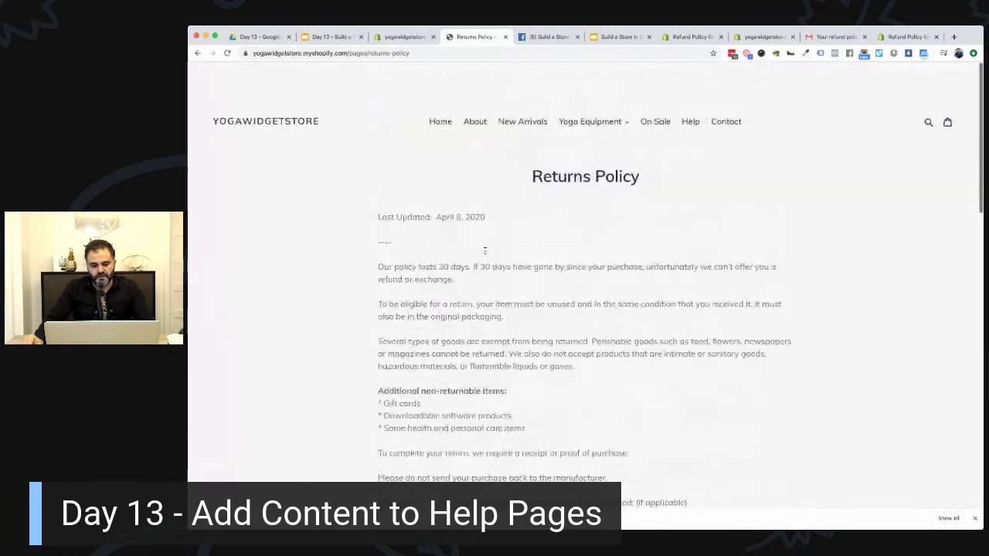
{"action": "scroll", "coordinate": [455, 243], "scroll_direction": "down", "scroll_amount": 1}
{"action": "left_click_drag", "start_coordinate": [471, 243], "coordinate": [378, 224]}
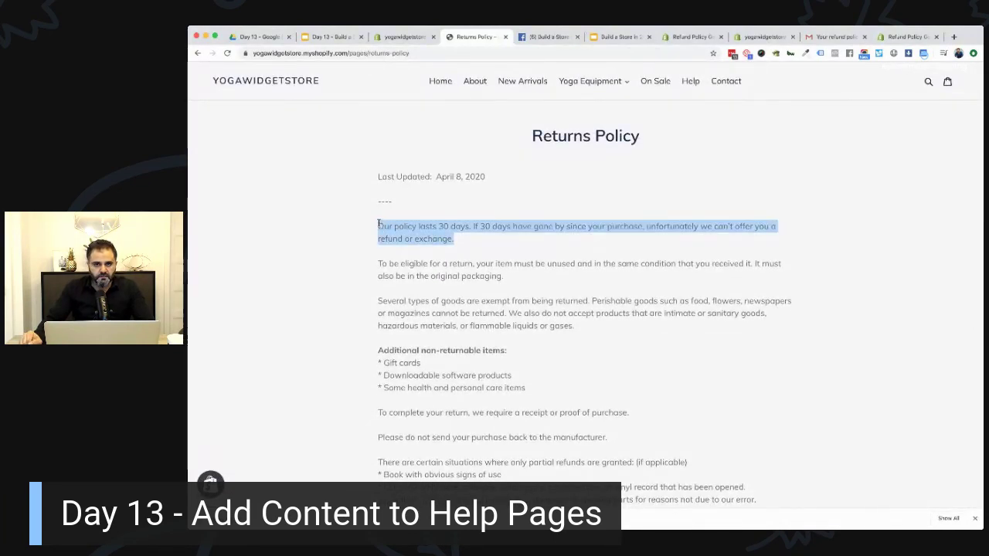
{"action": "scroll", "coordinate": [507, 204], "scroll_direction": "down", "scroll_amount": 10}
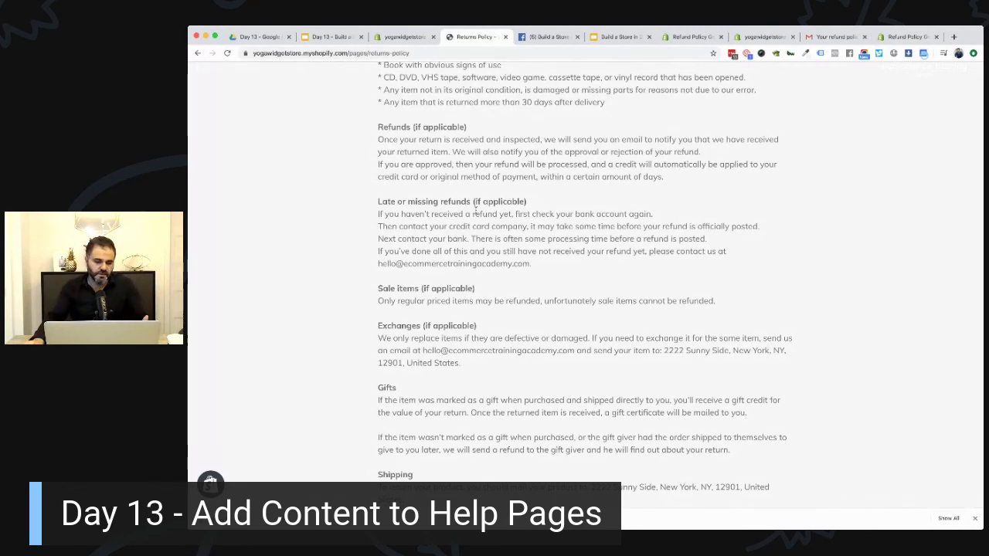
{"action": "left_click", "coordinate": [405, 37]}
{"action": "scroll", "coordinate": [488, 203], "scroll_direction": "up", "scroll_amount": 10}
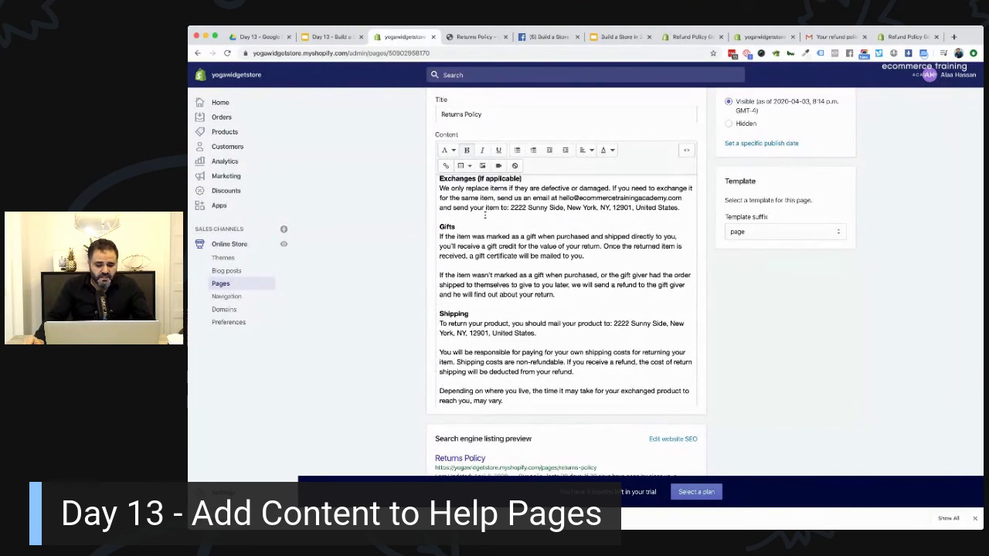
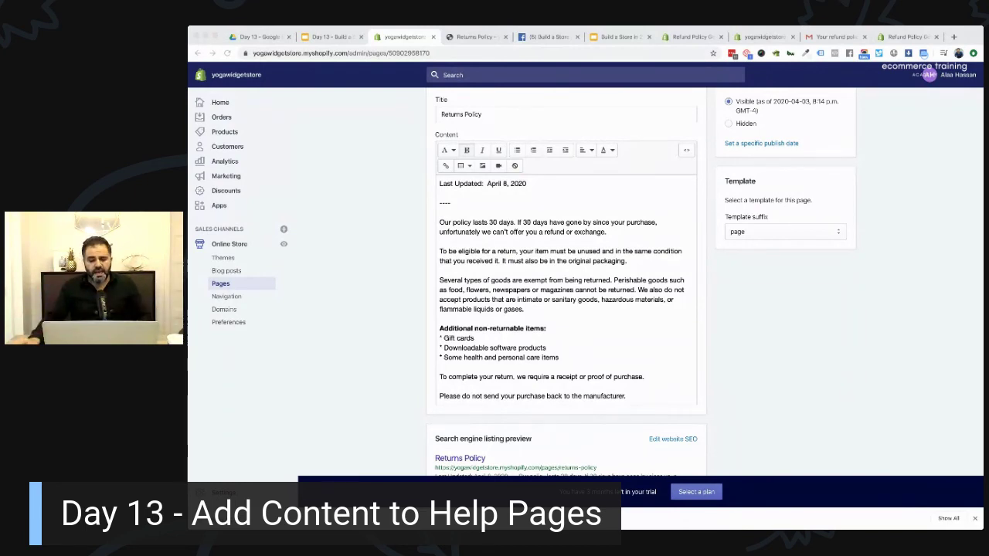
Open the storefront's Help page, look over its sections through the Frequently Asked Questions, and return to the store's home page.
{"action": "left_click", "coordinate": [477, 36]}
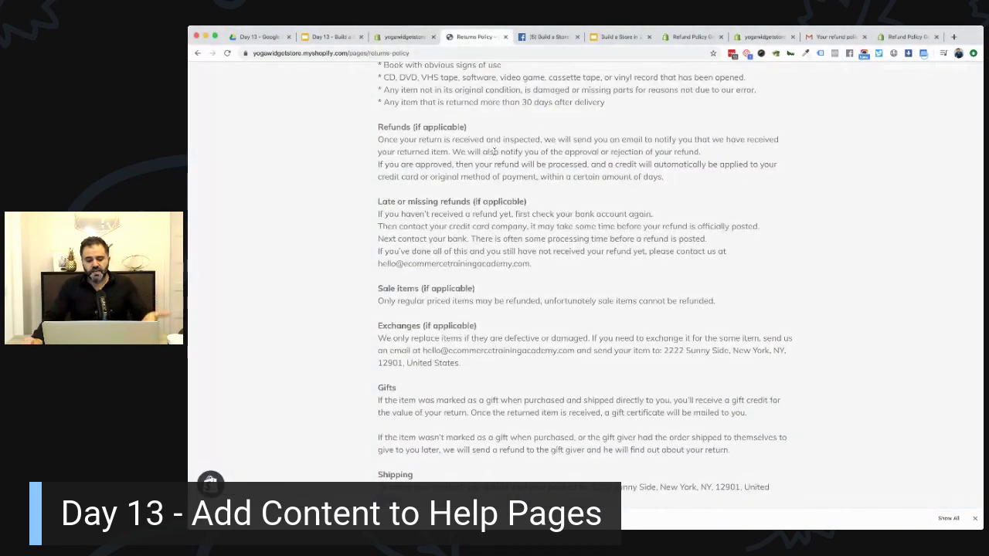
{"action": "scroll", "coordinate": [495, 155], "scroll_direction": "up", "scroll_amount": 6}
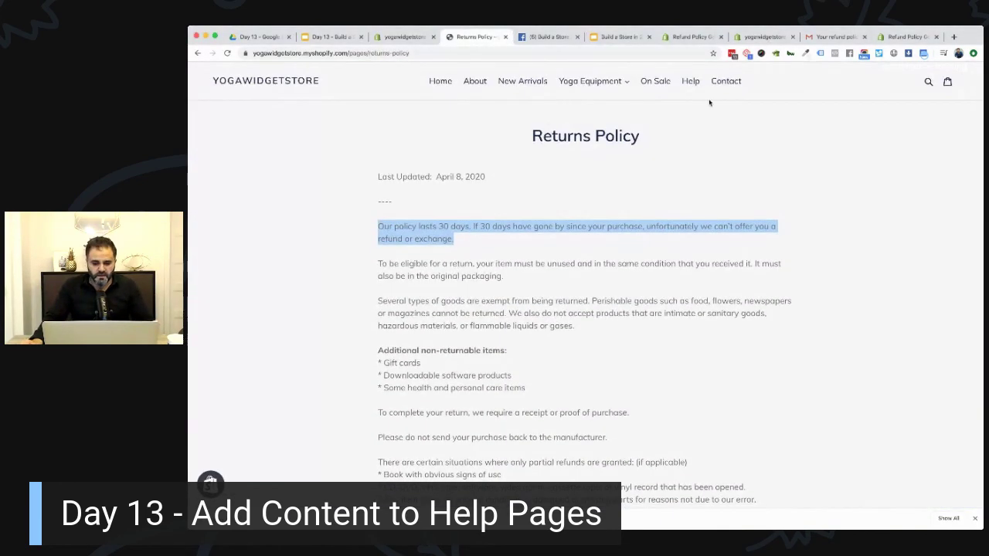
{"action": "left_click", "coordinate": [690, 82]}
{"action": "scroll", "coordinate": [600, 181], "scroll_direction": "down", "scroll_amount": 10}
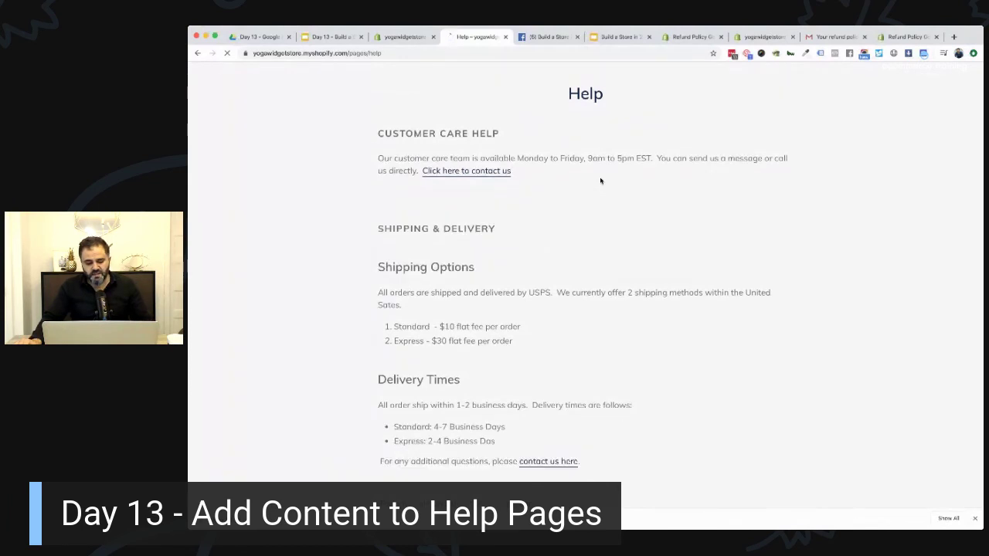
{"action": "scroll", "coordinate": [600, 181], "scroll_direction": "down", "scroll_amount": 2}
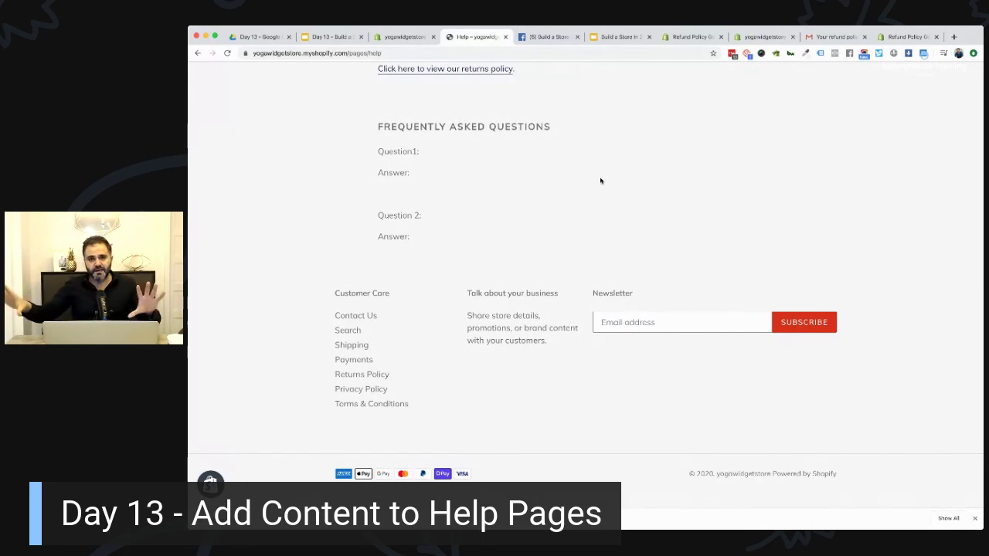
{"action": "scroll", "coordinate": [547, 168], "scroll_direction": "up", "scroll_amount": 15}
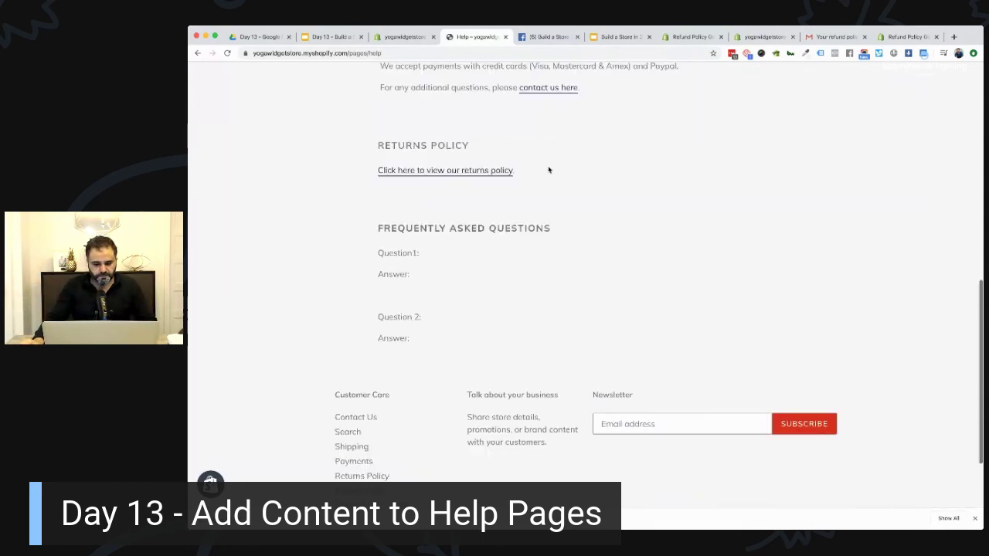
{"action": "key", "text": "super+Tab"}
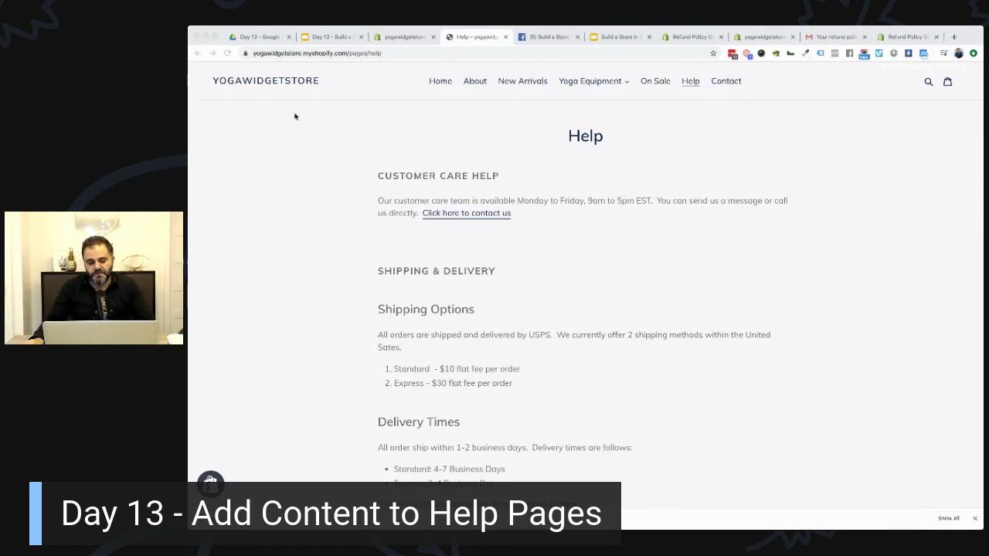
{"action": "left_click", "coordinate": [287, 88]}
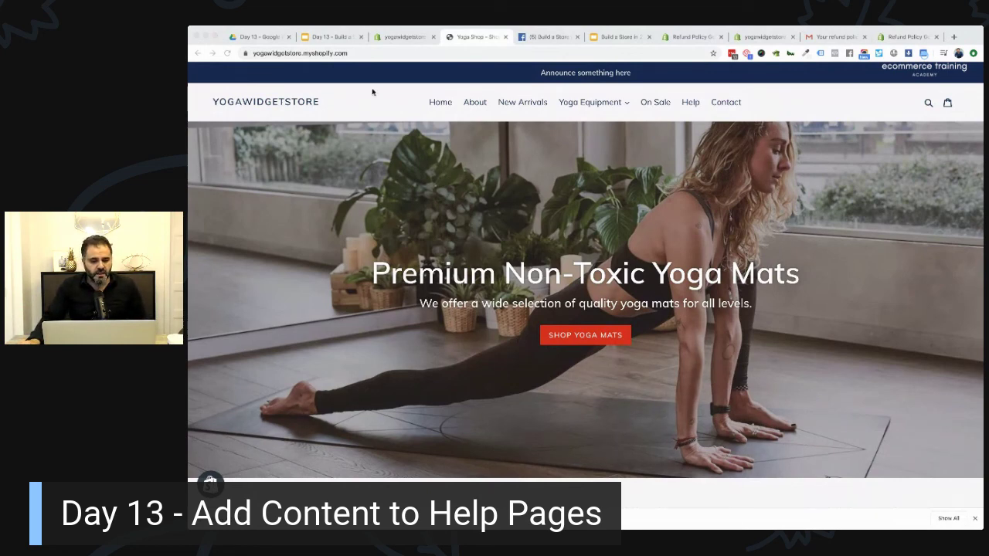
Switch to the Day 13 presentation in Google Slides and view the TO-DO Tasks slide and the Task 1 slide.
{"action": "left_click", "coordinate": [336, 39]}
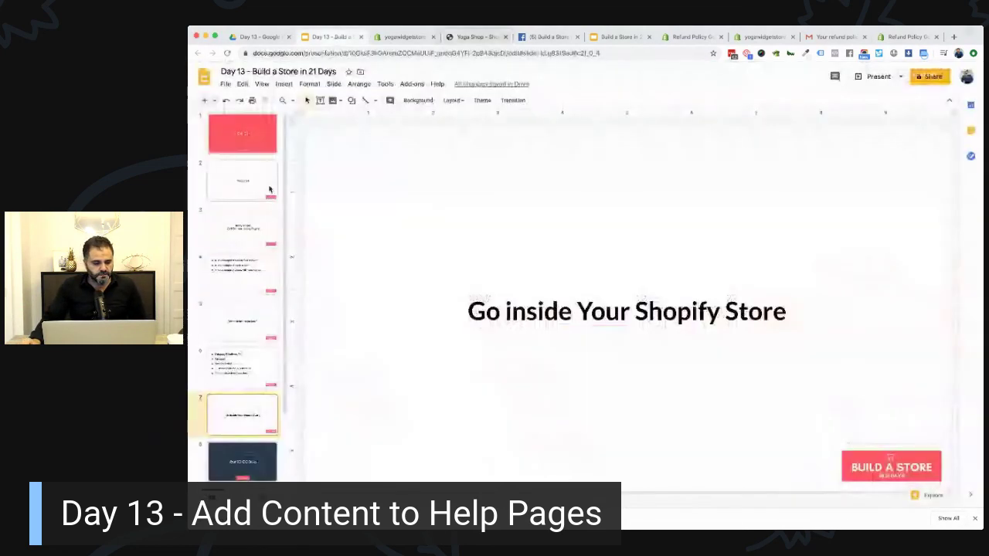
{"action": "scroll", "coordinate": [270, 317], "scroll_direction": "down", "scroll_amount": 2}
{"action": "left_click", "coordinate": [251, 361]}
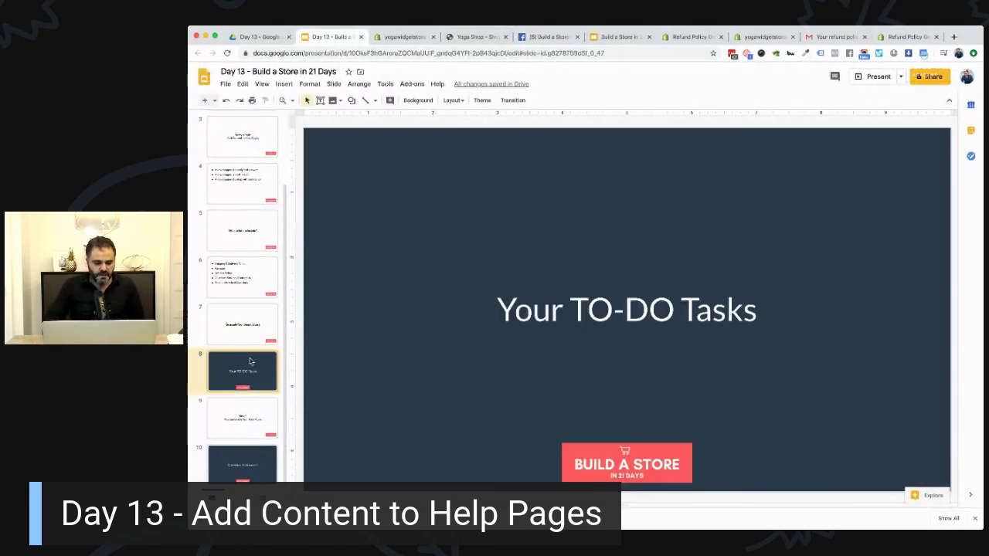
{"action": "key", "text": "Down"}
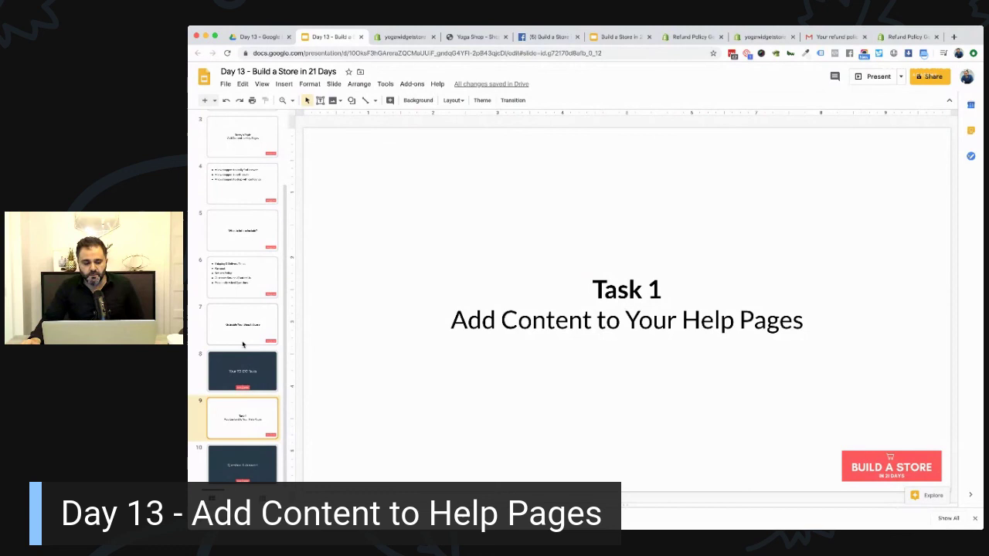
{"action": "scroll", "coordinate": [237, 264], "scroll_direction": "up", "scroll_amount": 2}
{"action": "scroll", "coordinate": [236, 267], "scroll_direction": "up", "scroll_amount": 1}
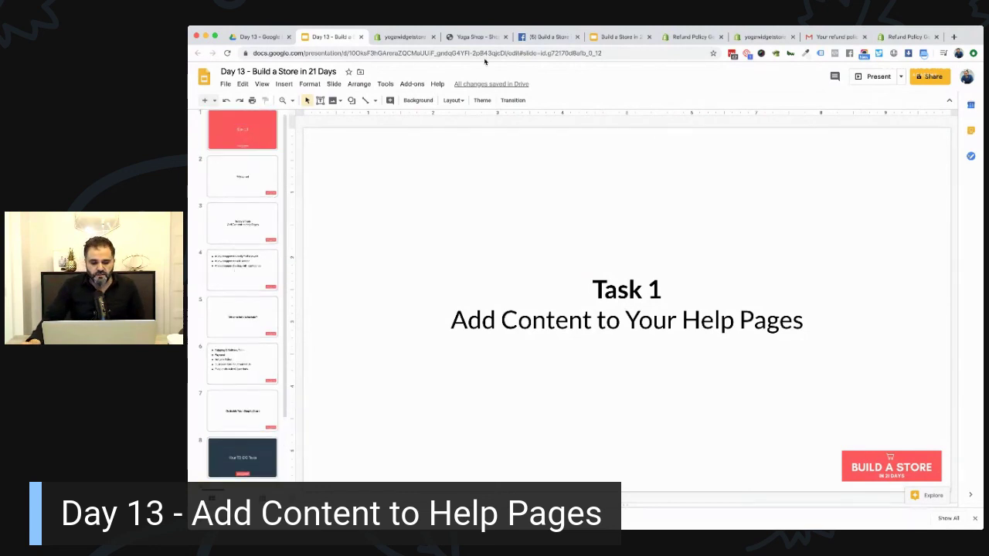
Switch to the storefront, look over the Help page through the Frequently Asked Questions, and return to the store's home page.
{"action": "left_click", "coordinate": [467, 36]}
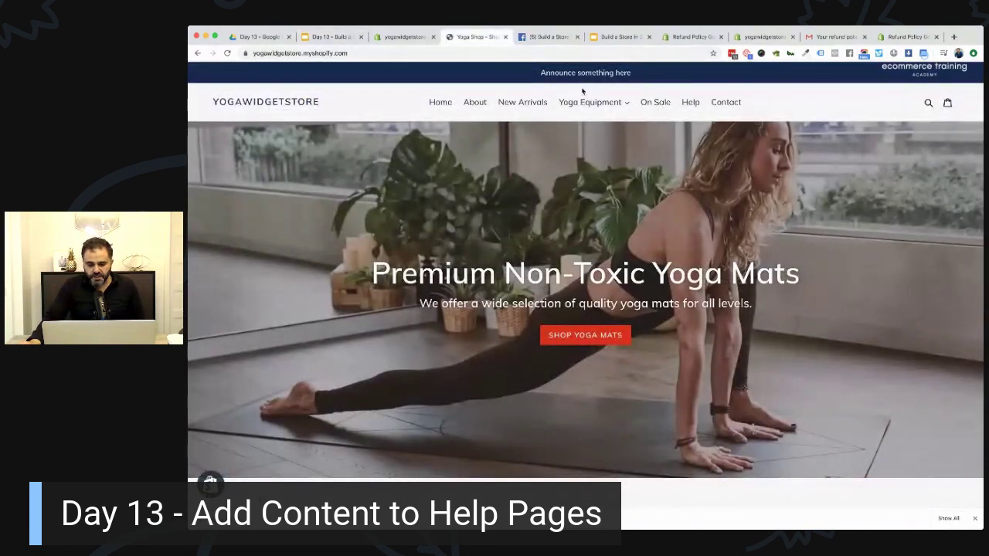
{"action": "left_click", "coordinate": [691, 103]}
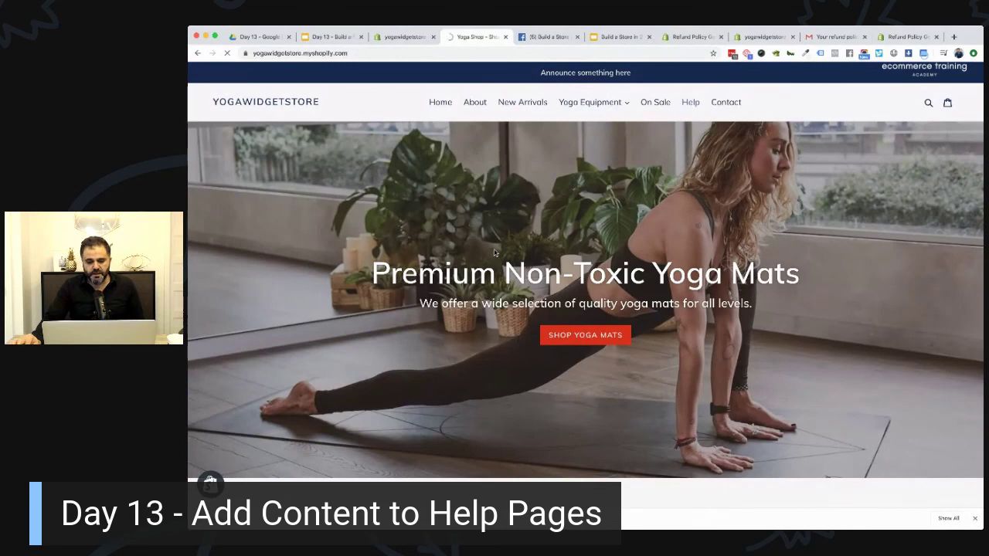
{"action": "scroll", "coordinate": [495, 253], "scroll_direction": "down", "scroll_amount": 3}
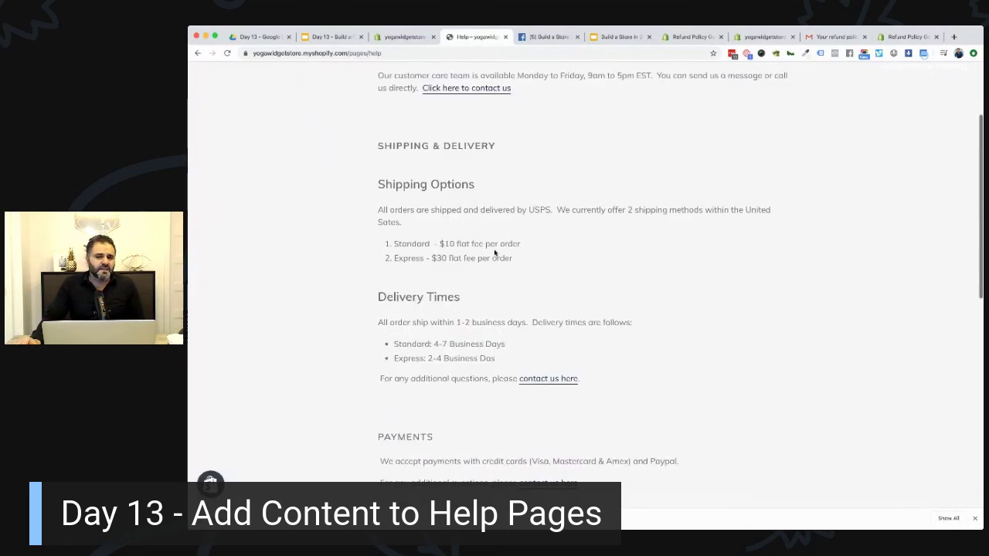
{"action": "scroll", "coordinate": [494, 253], "scroll_direction": "down", "scroll_amount": 5}
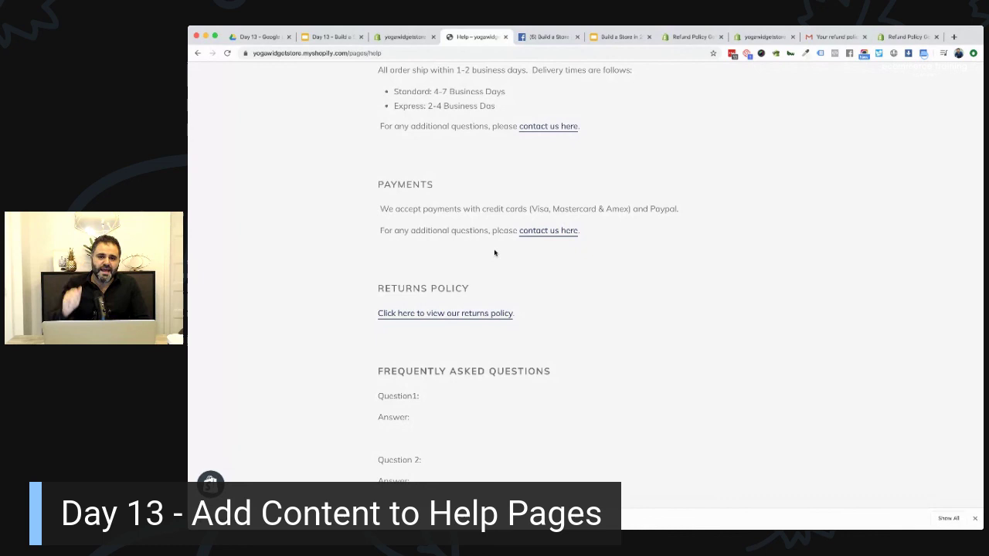
{"action": "scroll", "coordinate": [509, 261], "scroll_direction": "up", "scroll_amount": 5}
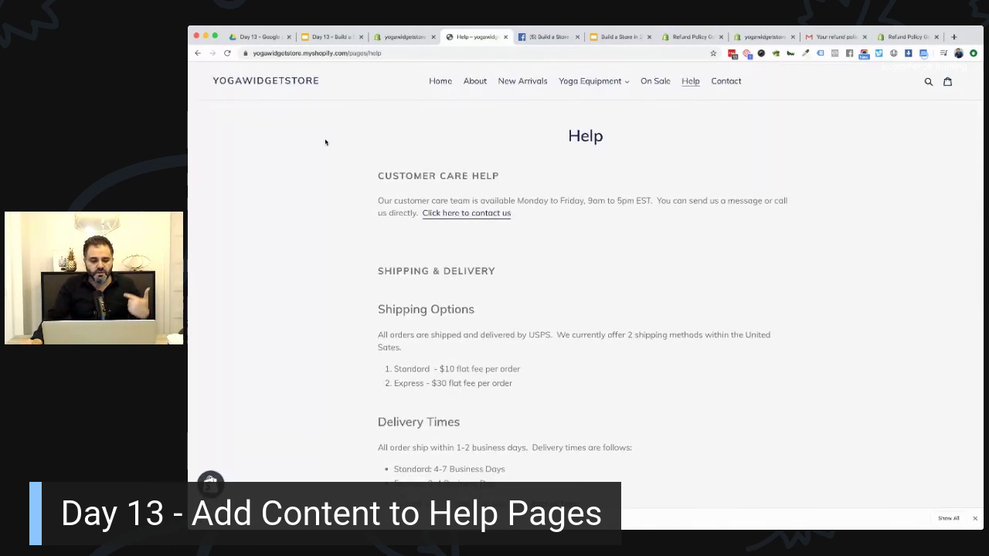
{"action": "left_click", "coordinate": [290, 83]}
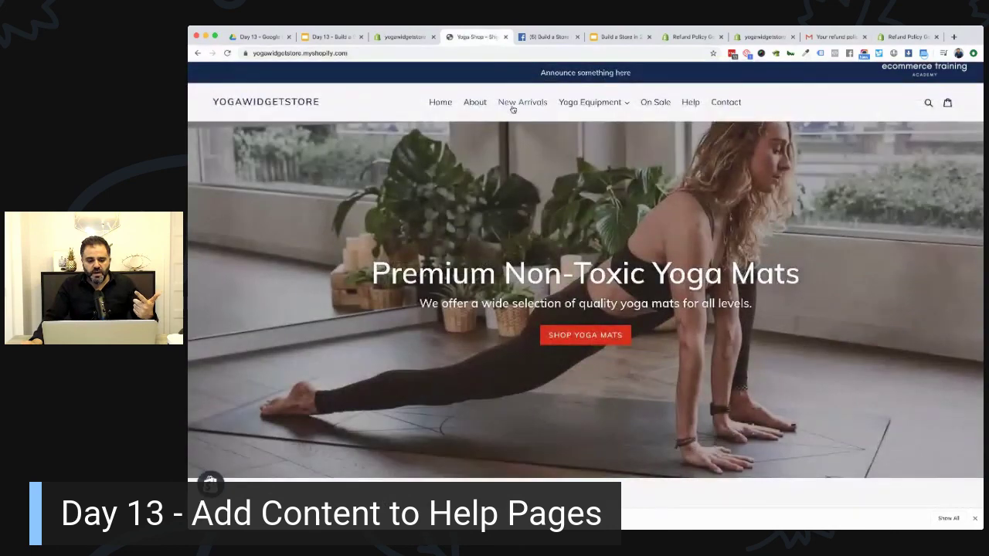
Open the Yoga Mat #1 product from New Arrivals and examine the contact line at the end of its description.
{"action": "left_click", "coordinate": [533, 107]}
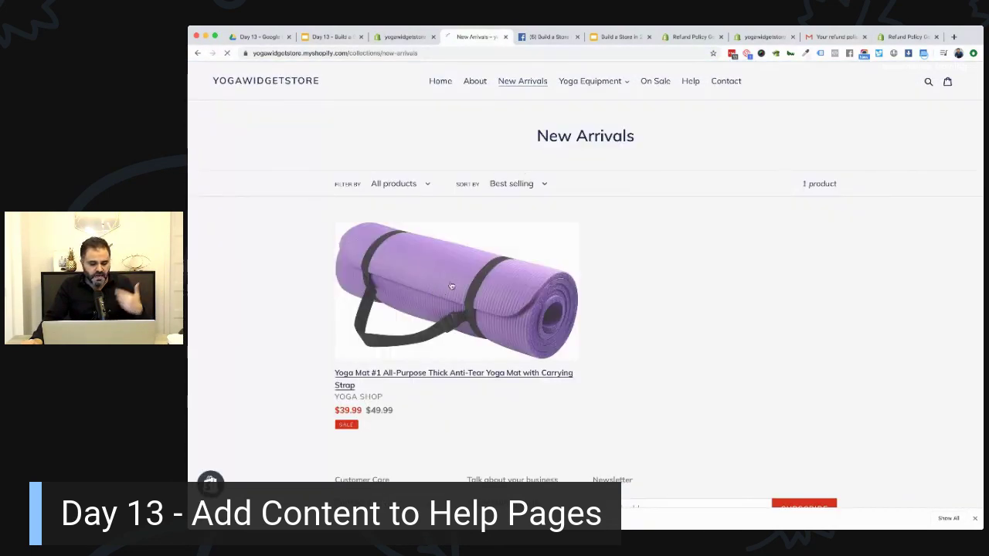
{"action": "left_click", "coordinate": [452, 288]}
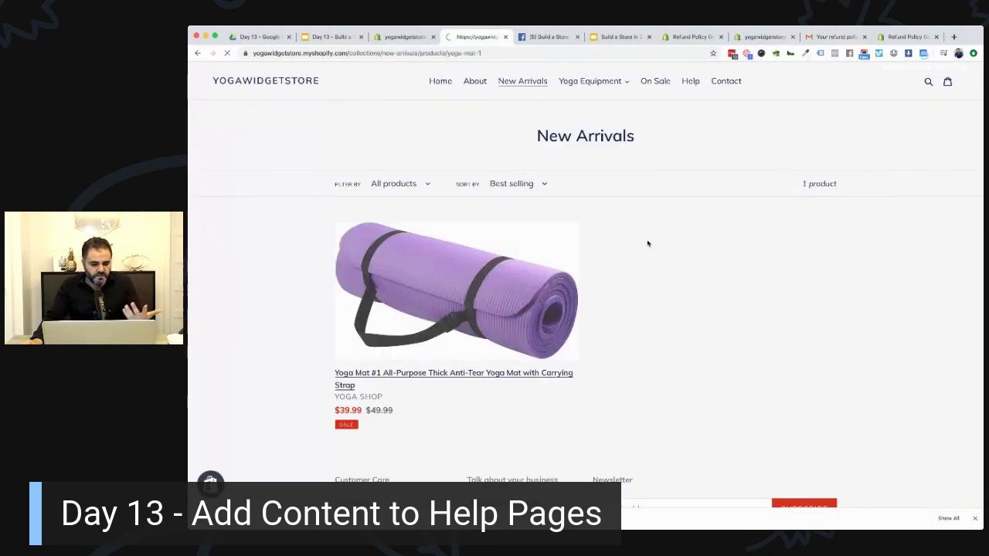
{"action": "scroll", "coordinate": [646, 245], "scroll_direction": "down", "scroll_amount": 5}
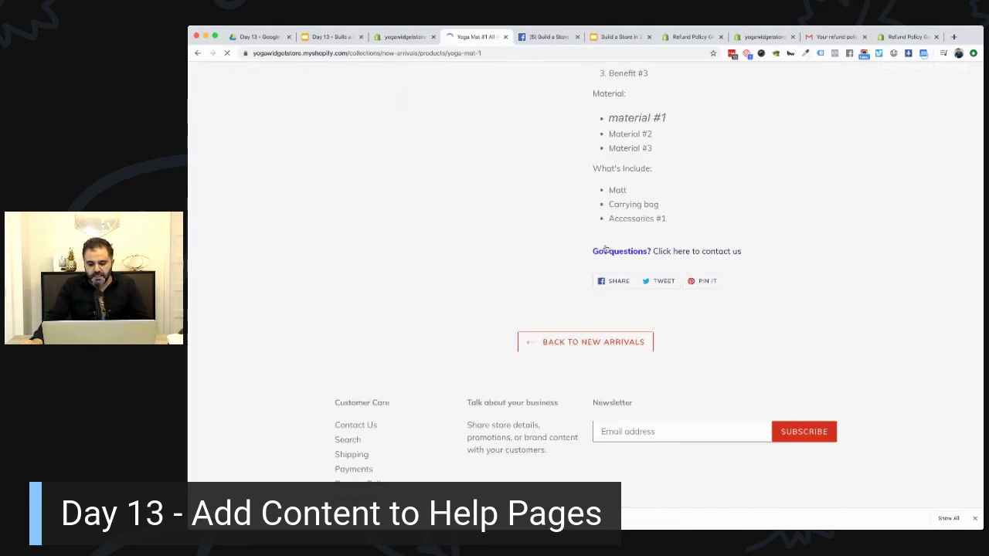
{"action": "left_click_drag", "start_coordinate": [589, 251], "coordinate": [772, 253]}
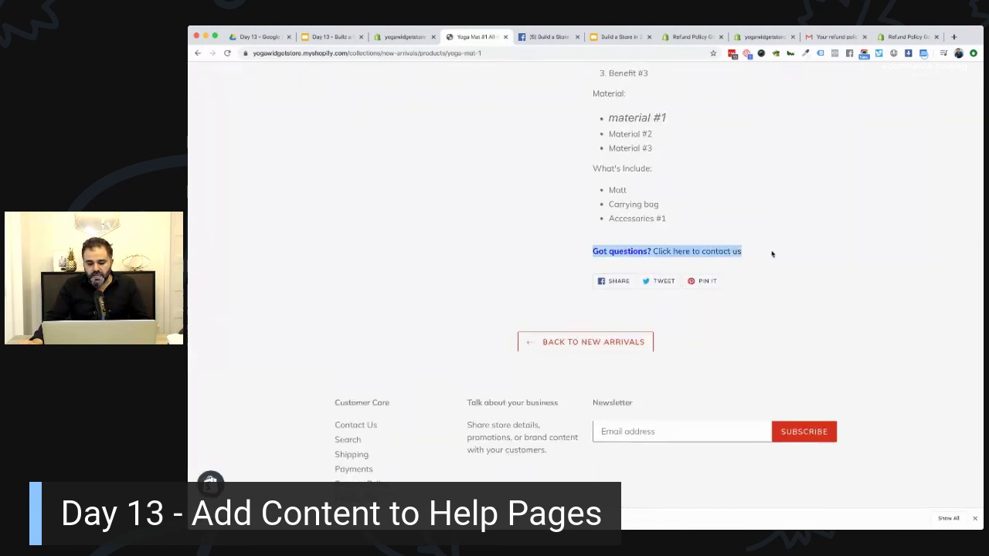
{"action": "left_click", "coordinate": [772, 254]}
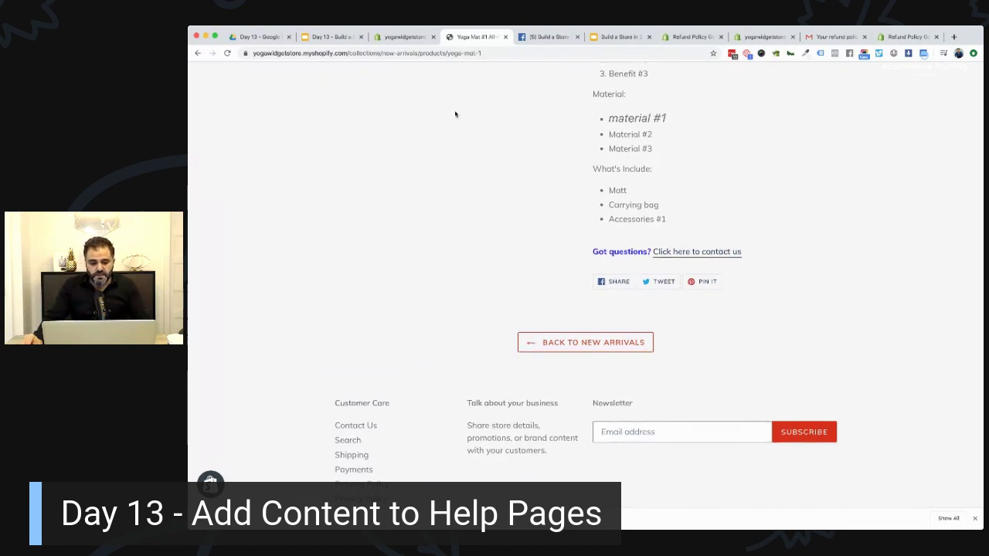
{"action": "scroll", "coordinate": [457, 113], "scroll_direction": "up", "scroll_amount": 5}
Open Yoga Mat #1 in the Shopify admin and add "For shipping, delivery, Payments & returns click here" as the description's last line.
{"action": "left_click", "coordinate": [423, 37]}
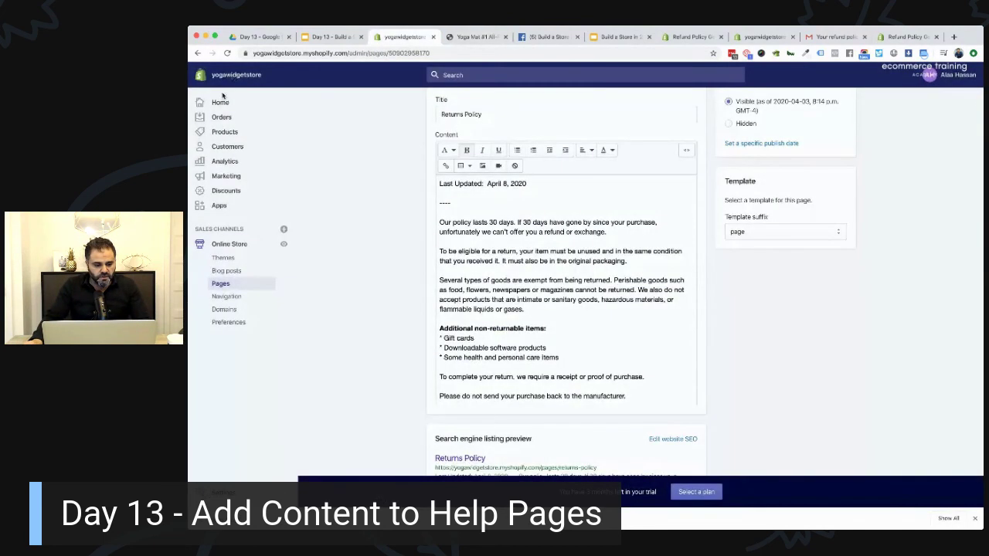
{"action": "left_click", "coordinate": [224, 132]}
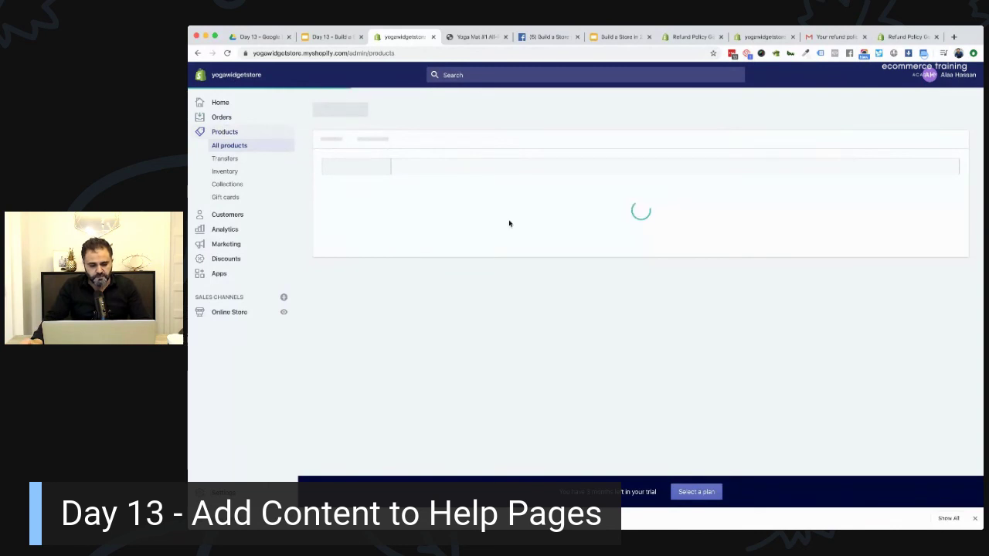
{"action": "left_click", "coordinate": [440, 241]}
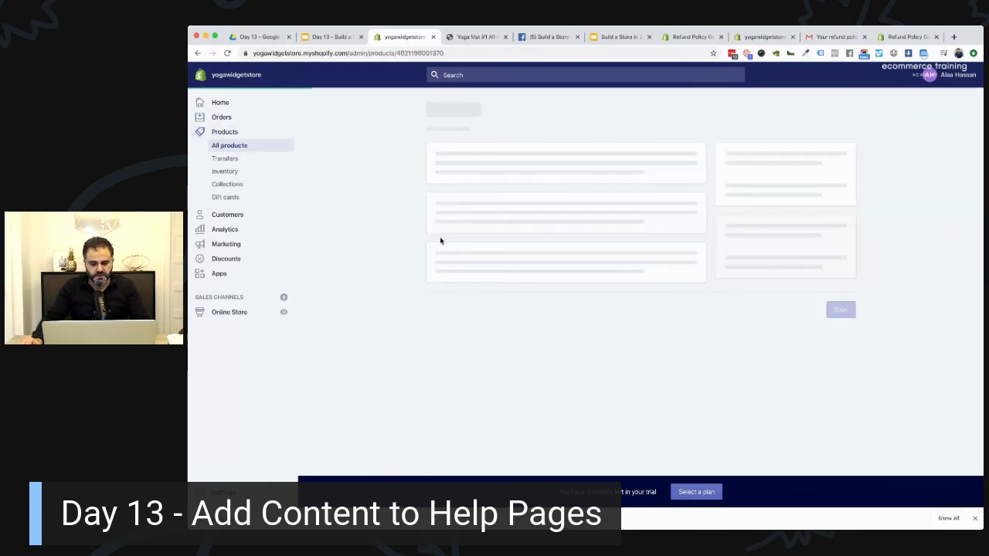
{"action": "scroll", "coordinate": [587, 231], "scroll_direction": "down", "scroll_amount": 5}
{"action": "left_click", "coordinate": [603, 219]}
{"action": "key", "text": "Return"}
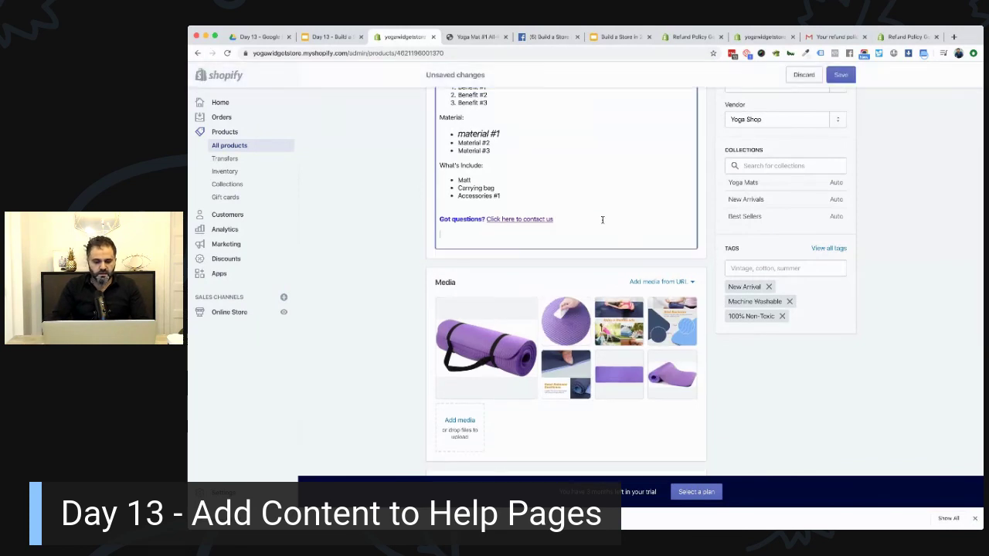
{"action": "type", "text": "For shipping, delivery"}
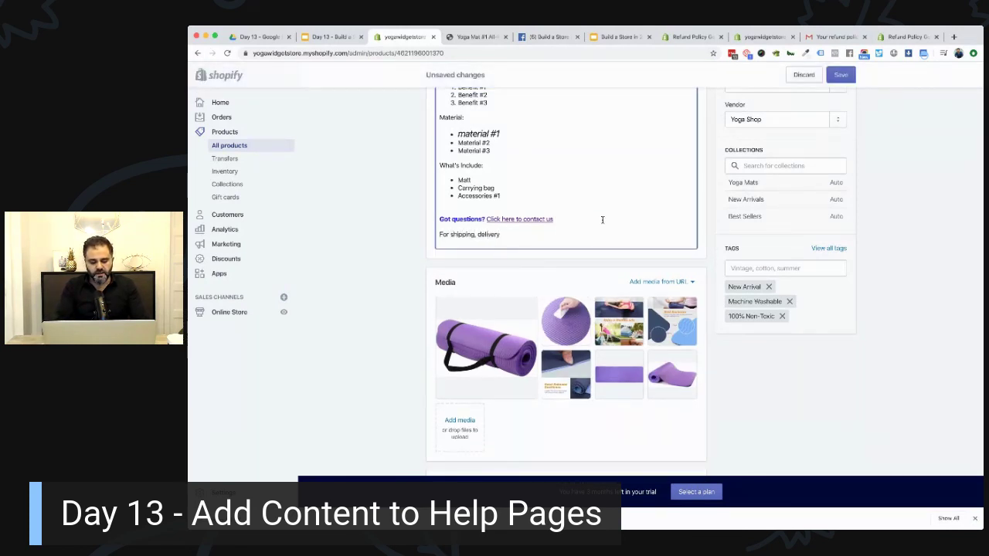
{"action": "type", "text": ", Payments & return"}
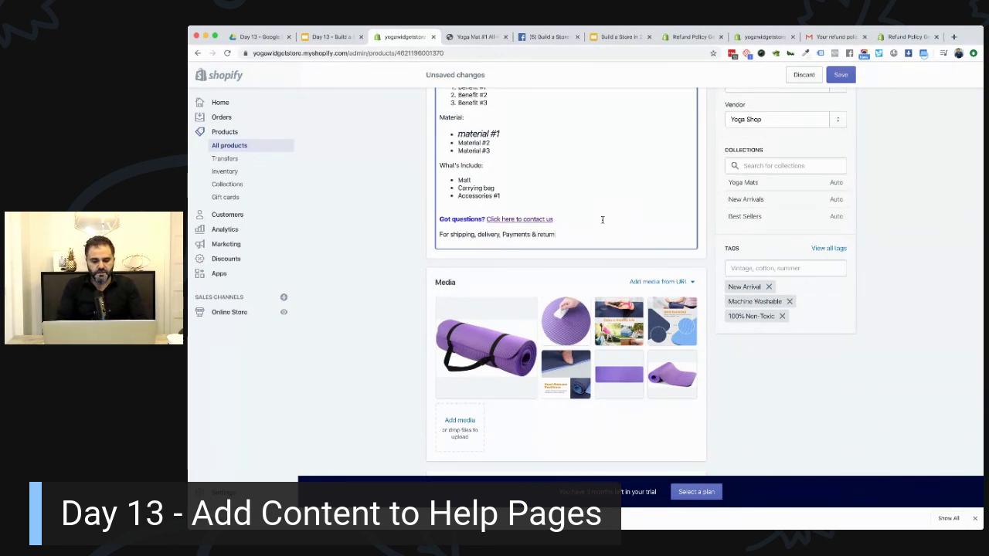
{"action": "type", "text": "s click here"}
{"action": "left_click", "coordinate": [559, 233], "text": "shift"}
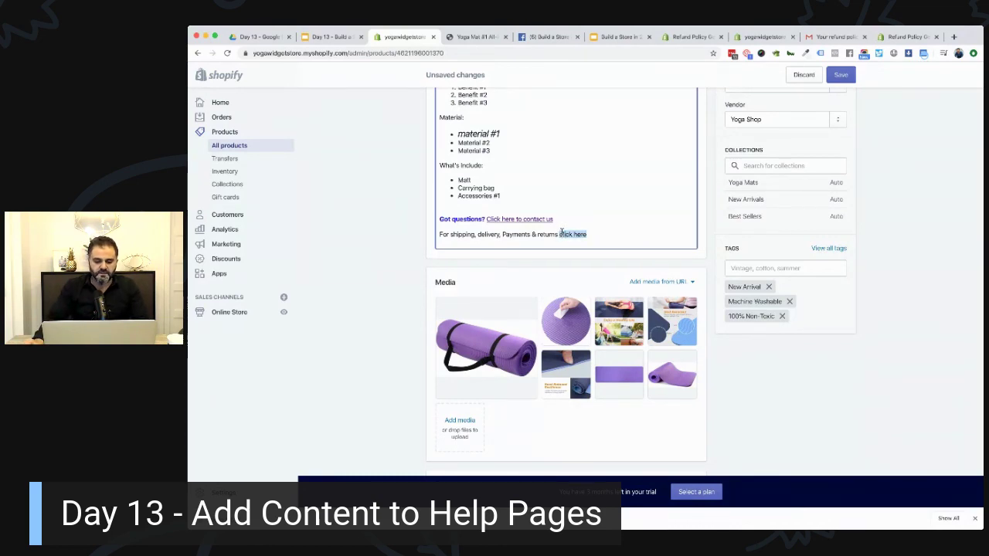
{"action": "scroll", "coordinate": [424, 191], "scroll_direction": "up", "scroll_amount": 5}
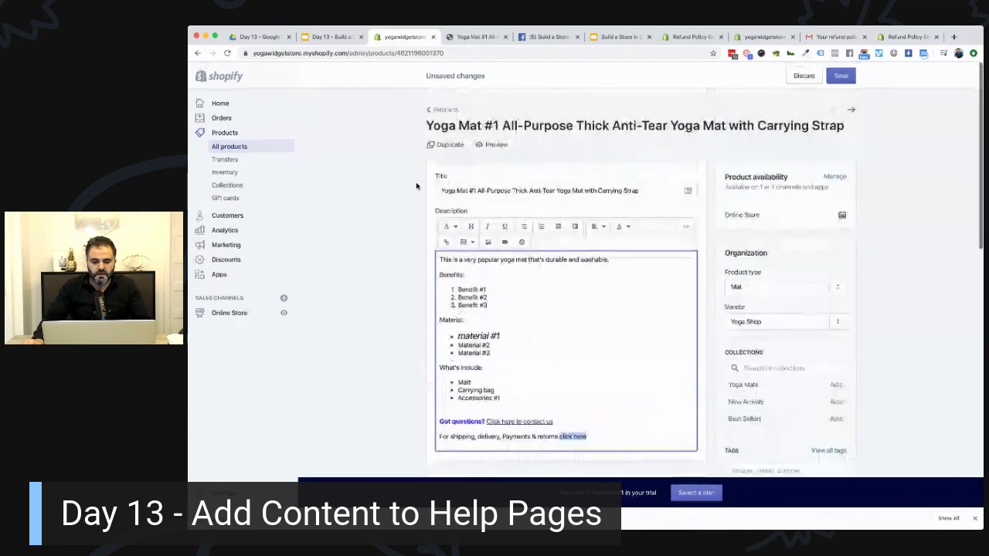
{"action": "left_click", "coordinate": [445, 241]}
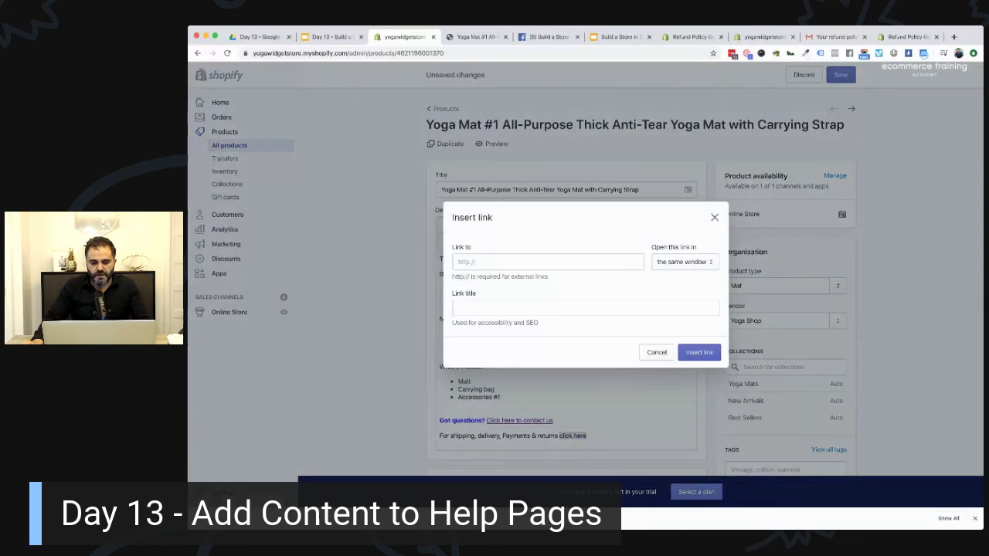
{"action": "left_click", "coordinate": [477, 37]}
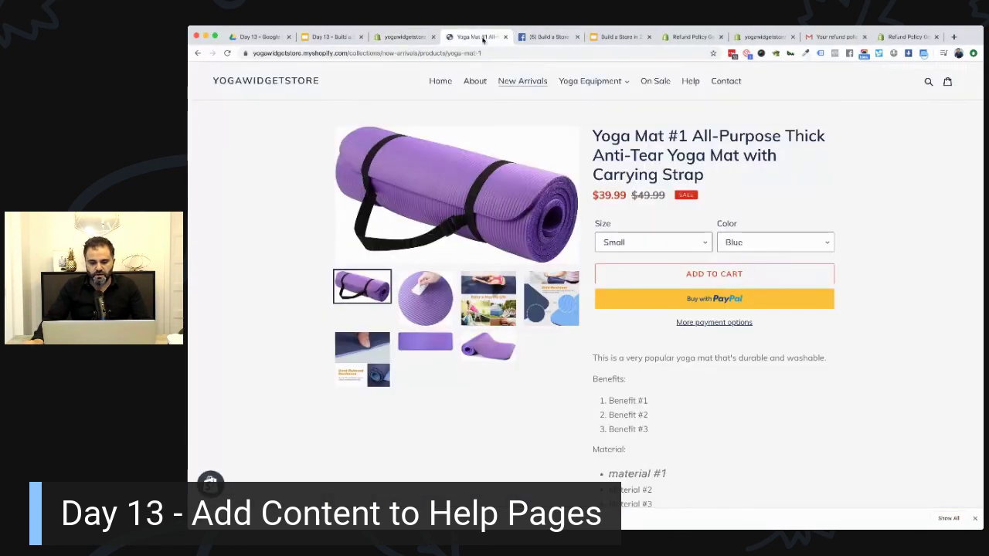
{"action": "left_click", "coordinate": [691, 81]}
{"action": "left_click", "coordinate": [387, 53]}
{"action": "key", "text": "ctrl+c"}
{"action": "left_click", "coordinate": [392, 38]}
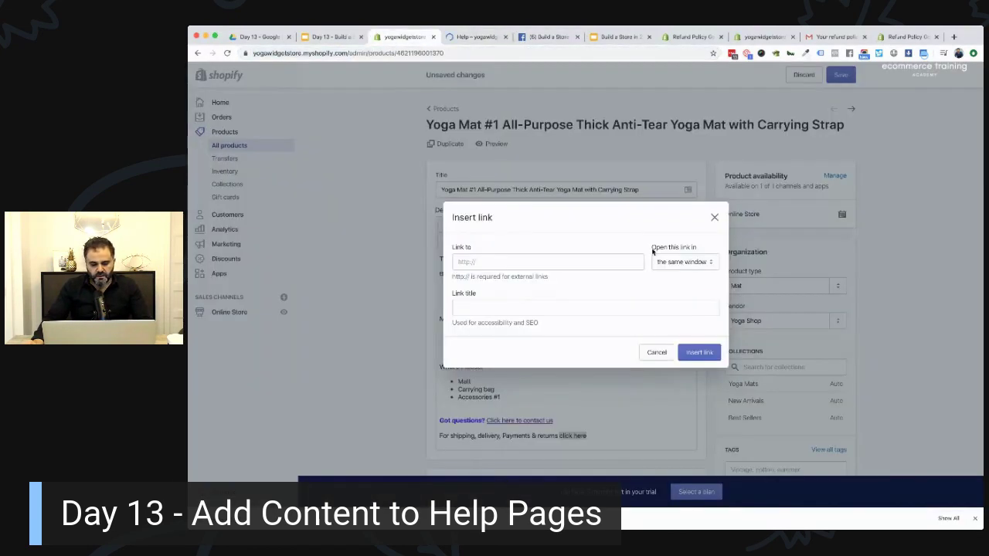
{"action": "left_click", "coordinate": [593, 263]}
{"action": "key", "text": "ctrl+v"}
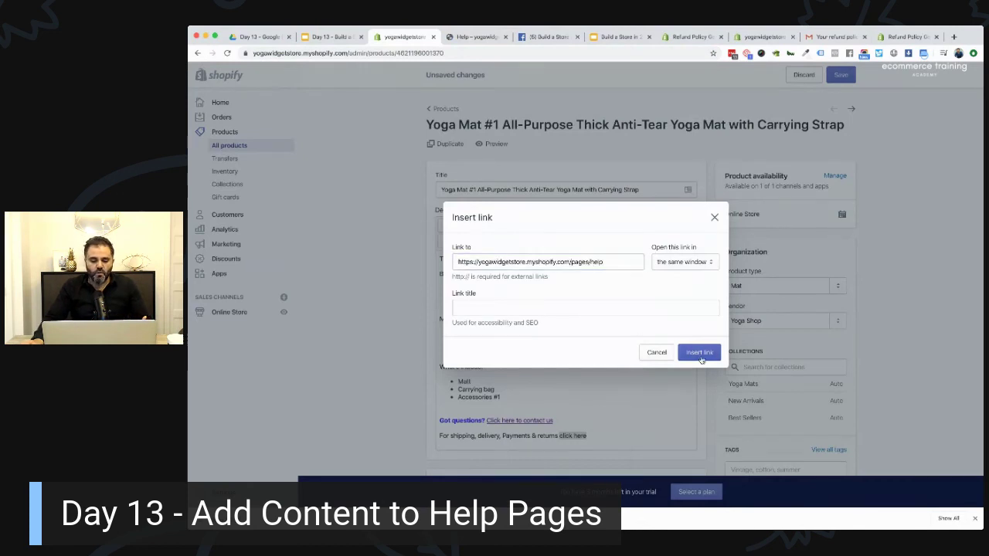
{"action": "left_click", "coordinate": [693, 351]}
Bold "For shipping, delivery, Payments & returns" in the description, leaving the link text regular, and save the product.
{"action": "scroll", "coordinate": [446, 413], "scroll_direction": "down", "scroll_amount": 1}
{"action": "left_click_drag", "start_coordinate": [439, 402], "coordinate": [553, 402]}
{"action": "key", "text": "ctrl+b"}
{"action": "left_click", "coordinate": [558, 402]}
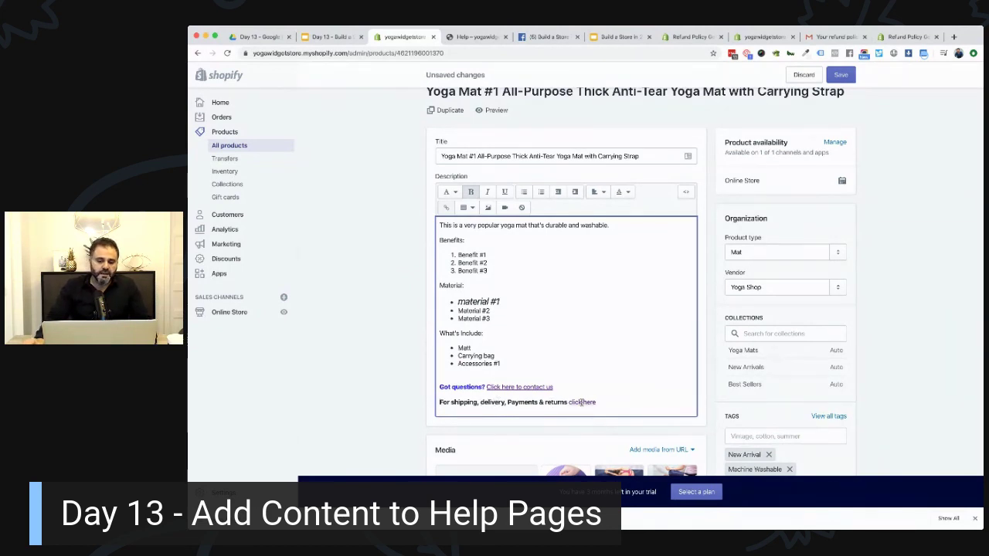
{"action": "left_click", "coordinate": [840, 74]}
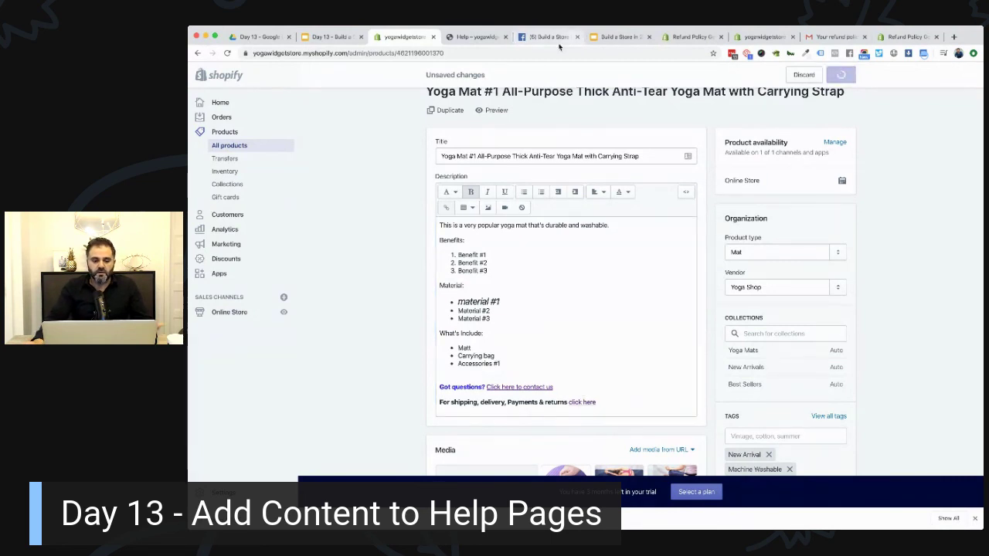
Open Yoga Mat #1 from the storefront's Best Sellers collection and check the new shipping and returns line in its description.
{"action": "left_click", "coordinate": [483, 40]}
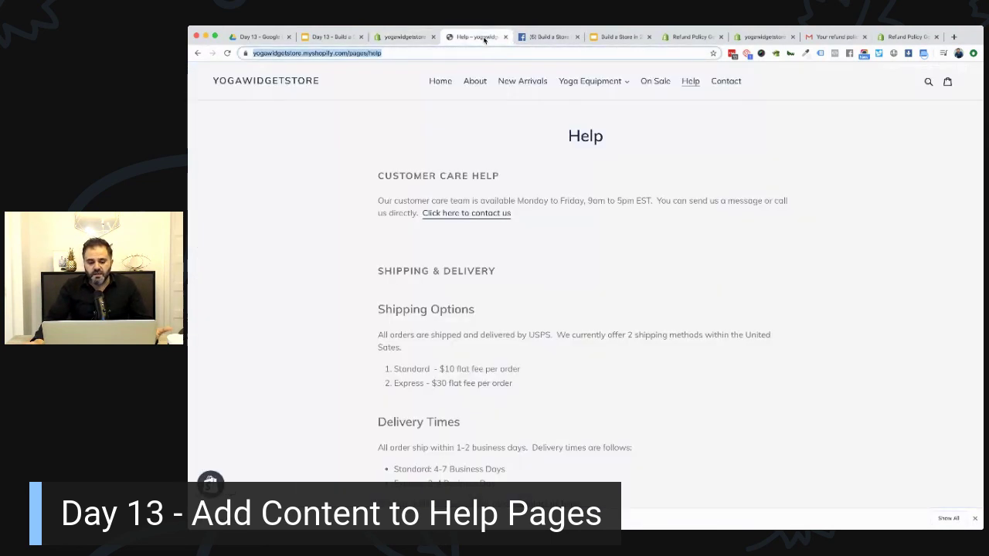
{"action": "left_click", "coordinate": [583, 82]}
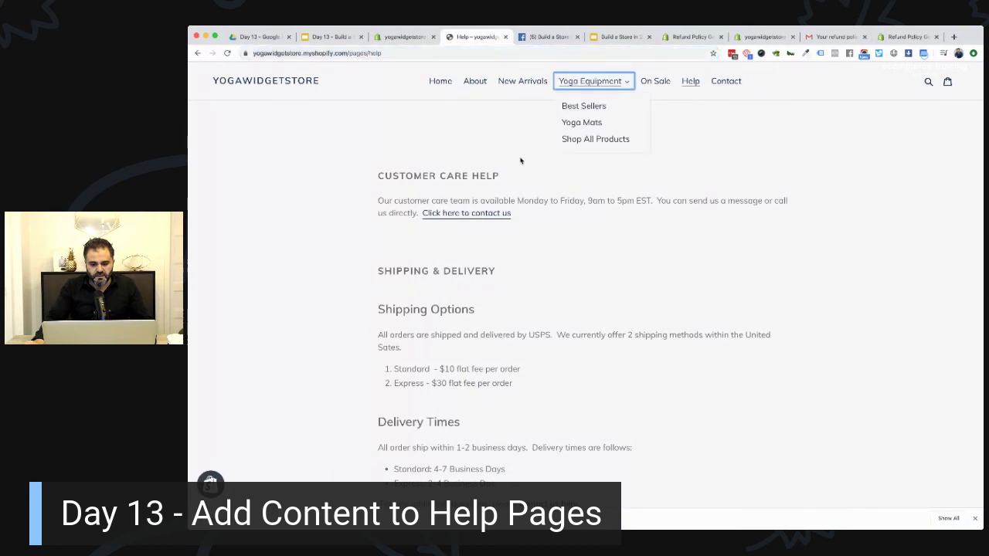
{"action": "left_click", "coordinate": [581, 107]}
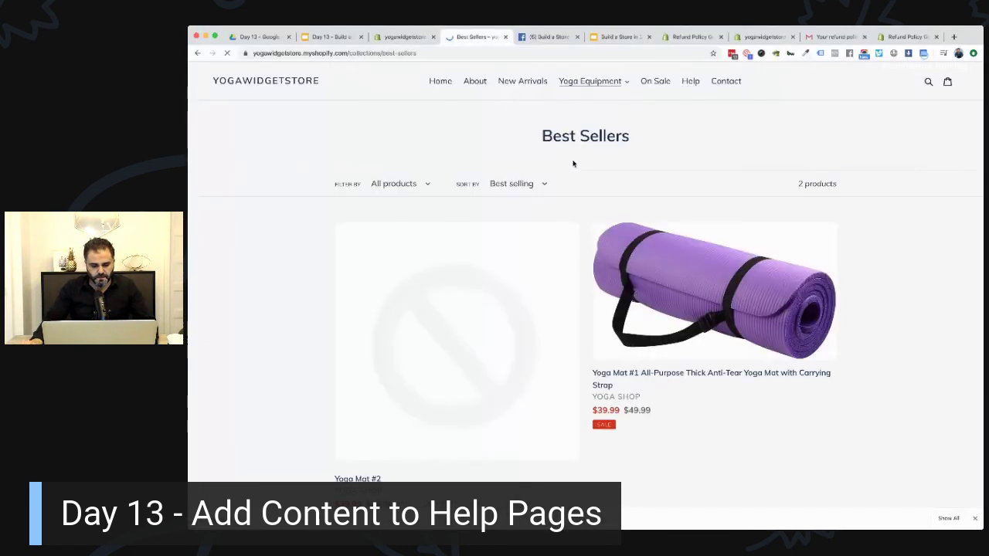
{"action": "scroll", "coordinate": [629, 172], "scroll_direction": "down", "scroll_amount": 3}
{"action": "left_click", "coordinate": [718, 174]}
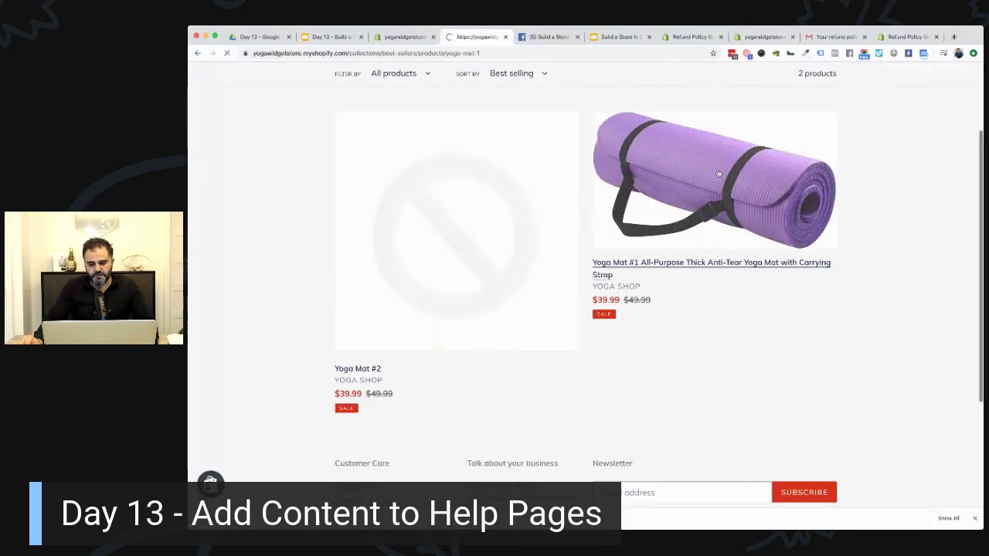
{"action": "scroll", "coordinate": [718, 174], "scroll_direction": "down", "scroll_amount": 5}
{"action": "scroll", "coordinate": [715, 232], "scroll_direction": "up", "scroll_amount": 1}
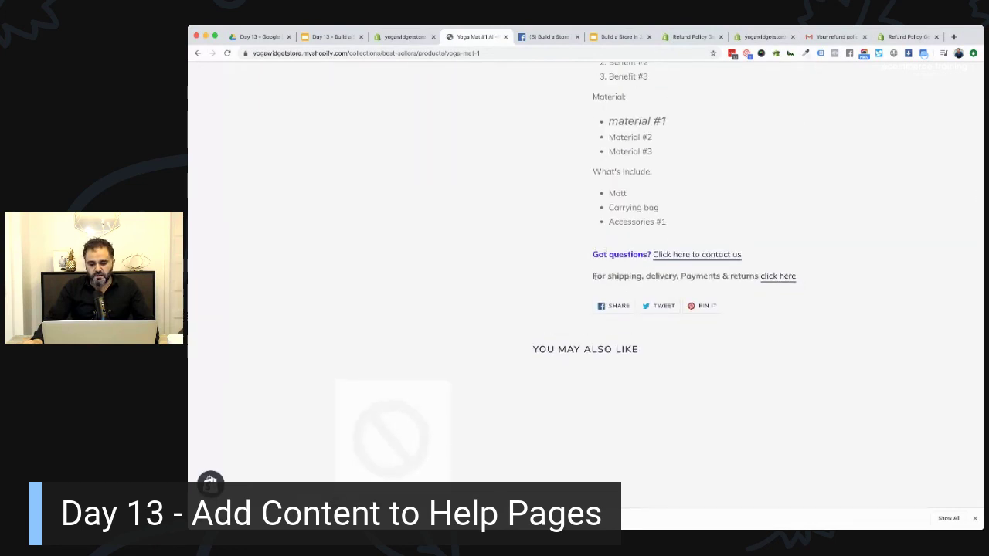
Follow the "click here" link in the product description and look over the Help page's sections.
{"action": "left_click", "coordinate": [770, 282]}
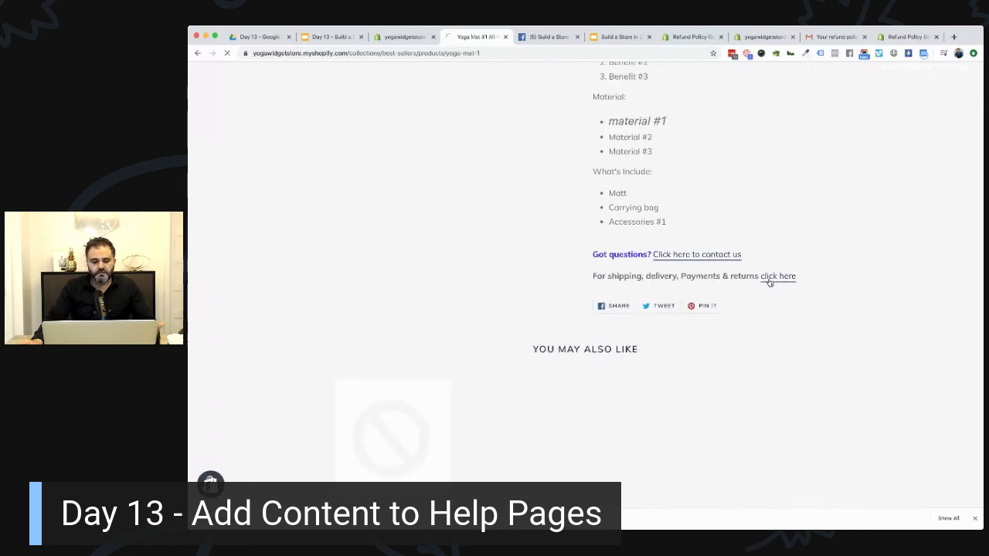
{"action": "scroll", "coordinate": [427, 212], "scroll_direction": "down", "scroll_amount": 3}
{"action": "scroll", "coordinate": [427, 212], "scroll_direction": "down", "scroll_amount": 5}
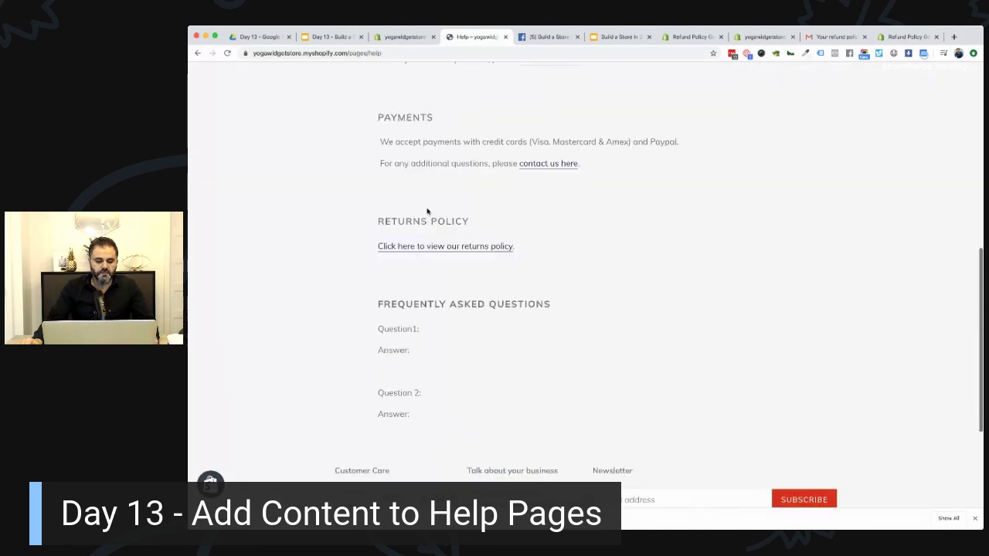
{"action": "scroll", "coordinate": [427, 210], "scroll_direction": "up", "scroll_amount": 8}
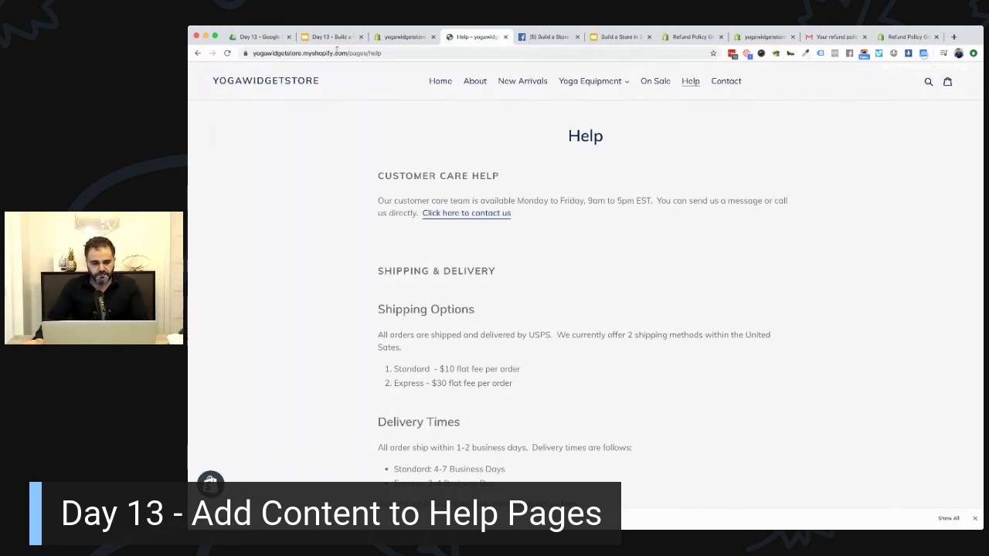
Return to the storefront's home page.
{"action": "left_click", "coordinate": [265, 84]}
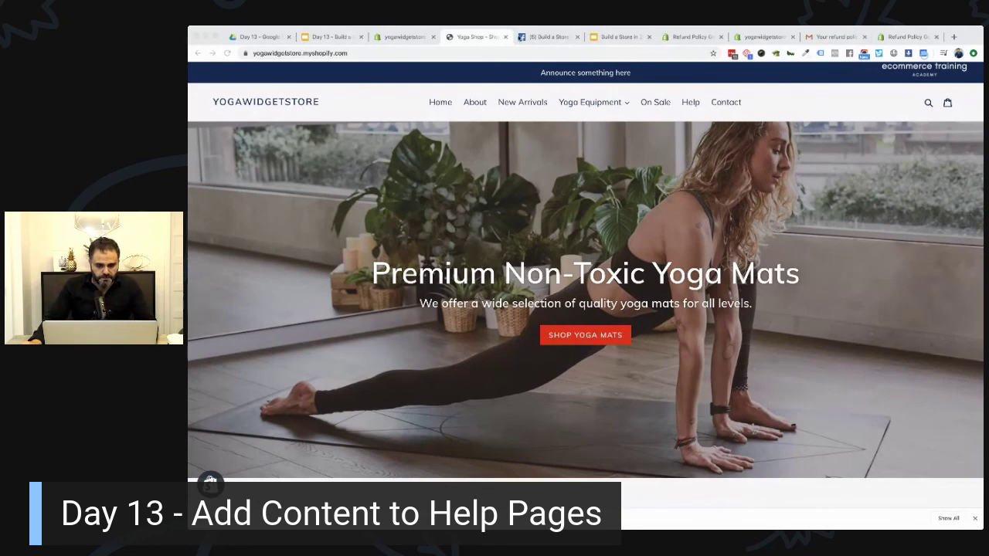
{"action": "left_click", "coordinate": [259, 37]}
{"action": "left_click", "coordinate": [478, 36]}
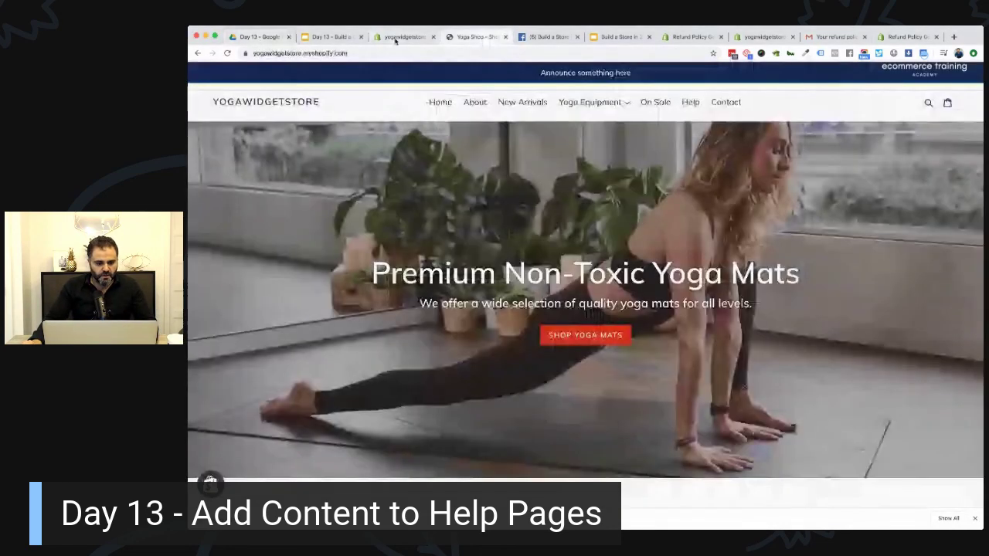
Switch to the Build a Store in 21 Days Facebook group and look up the Day 14 entry, Add Content to Legal Pages, in its units.
{"action": "left_click", "coordinate": [548, 36]}
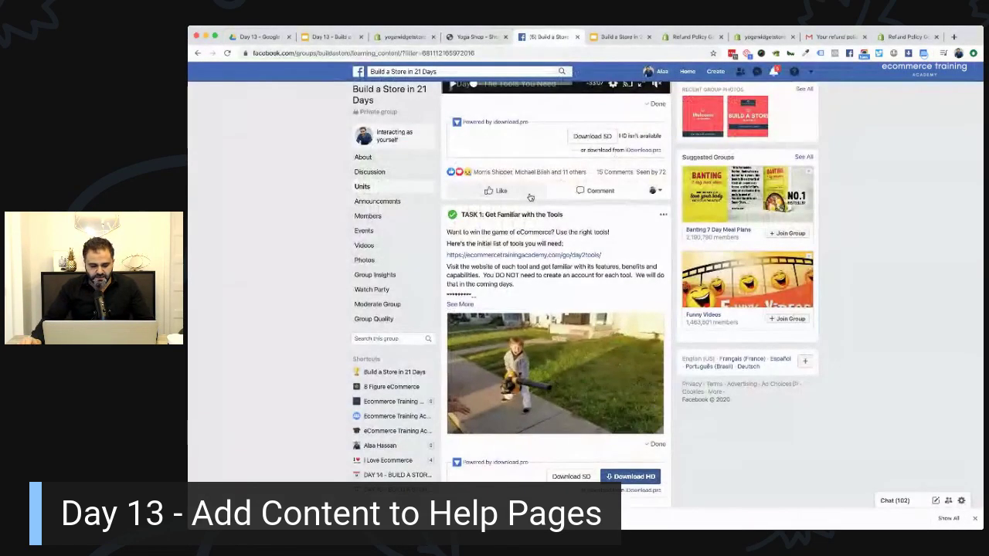
{"action": "scroll", "coordinate": [530, 198], "scroll_direction": "down", "scroll_amount": 3}
{"action": "left_click", "coordinate": [391, 194]}
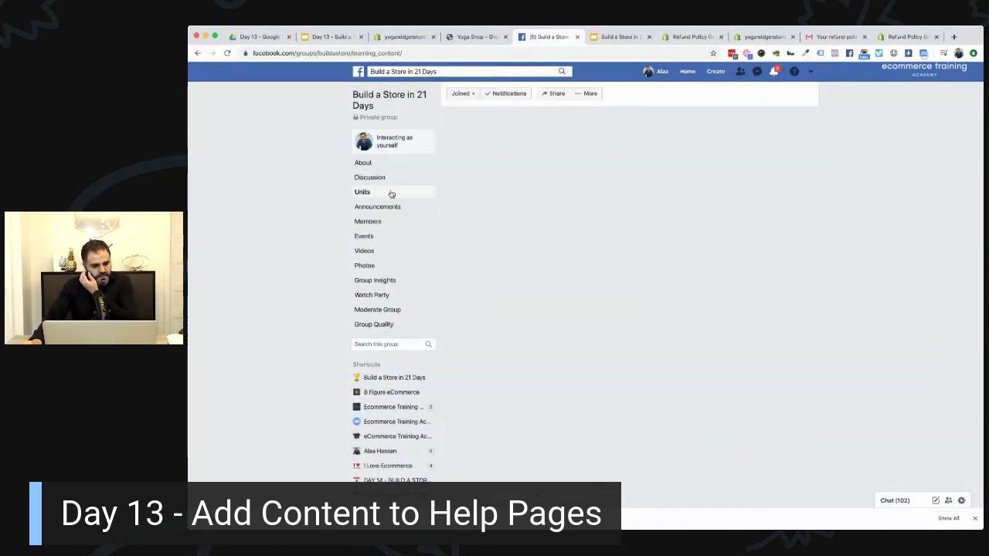
{"action": "scroll", "coordinate": [393, 194], "scroll_direction": "down", "scroll_amount": 10}
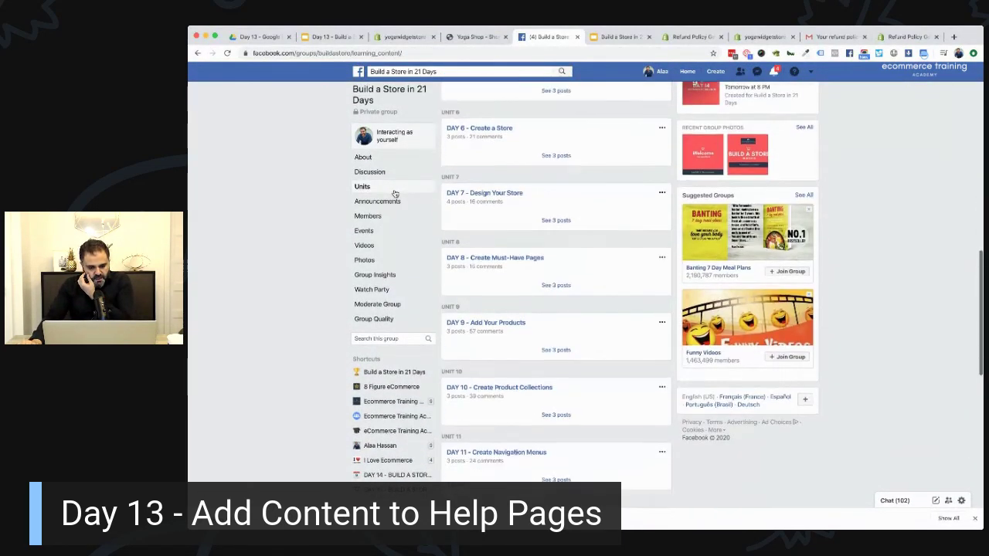
{"action": "scroll", "coordinate": [394, 193], "scroll_direction": "down", "scroll_amount": 8}
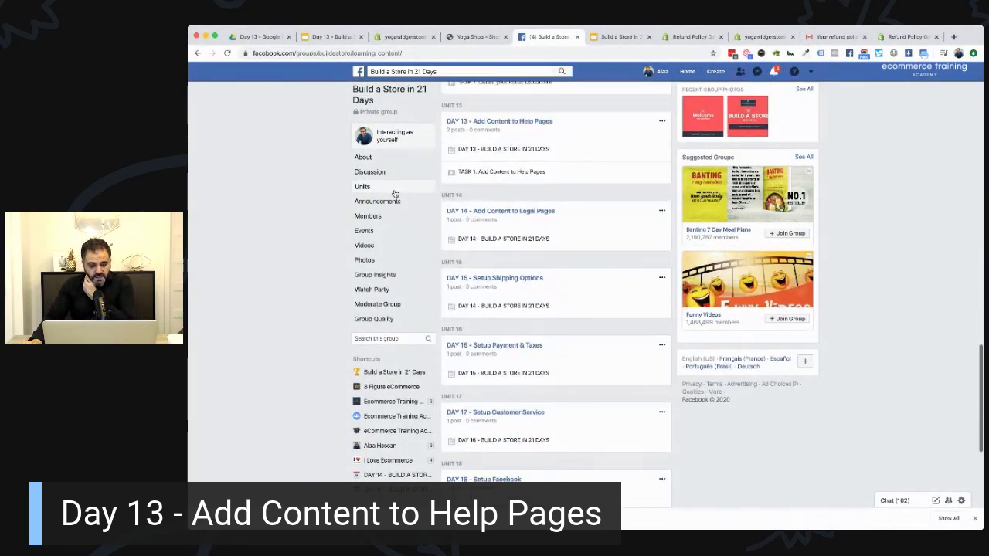
{"action": "scroll", "coordinate": [433, 196], "scroll_direction": "down", "scroll_amount": 2}
{"action": "left_click_drag", "start_coordinate": [557, 153], "coordinate": [471, 151]}
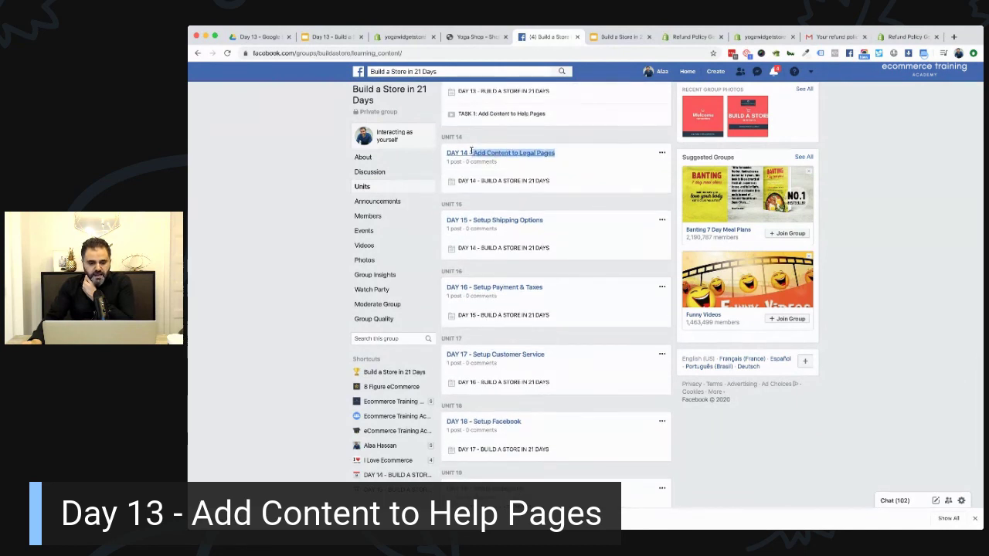
{"action": "left_click", "coordinate": [439, 168]}
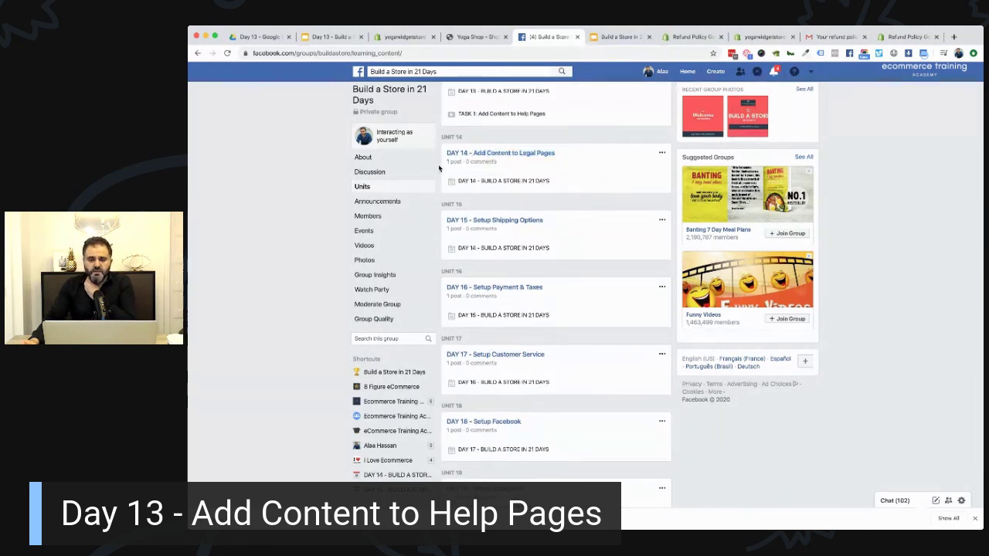